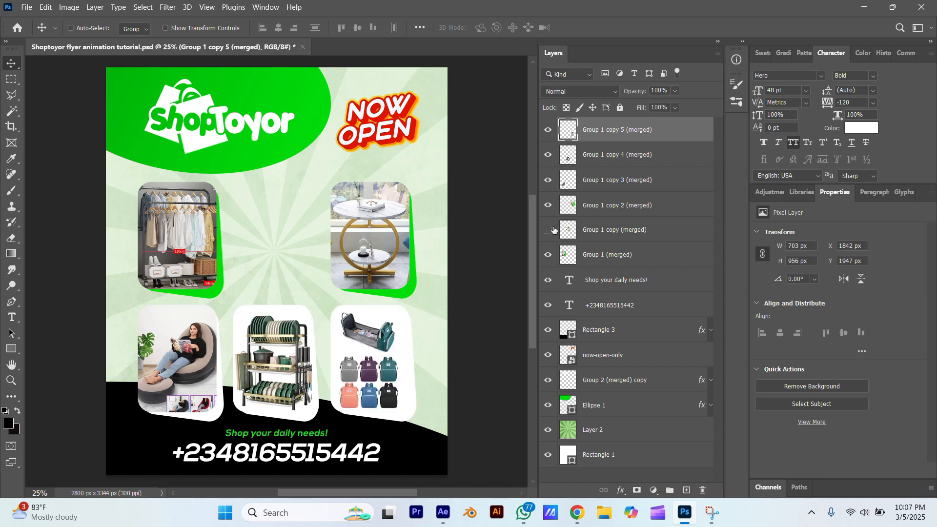
Make the hidden Group 1 copy (merged) layer with the blender picture visible again.
click(549, 230)
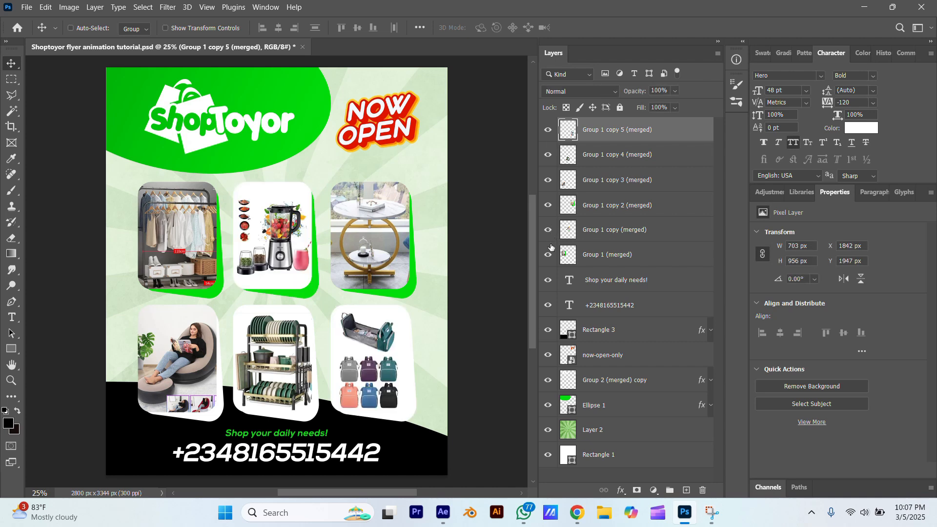
click(548, 331)
Switch from Photoshop to After Effects and start a new project.
click(862, 11)
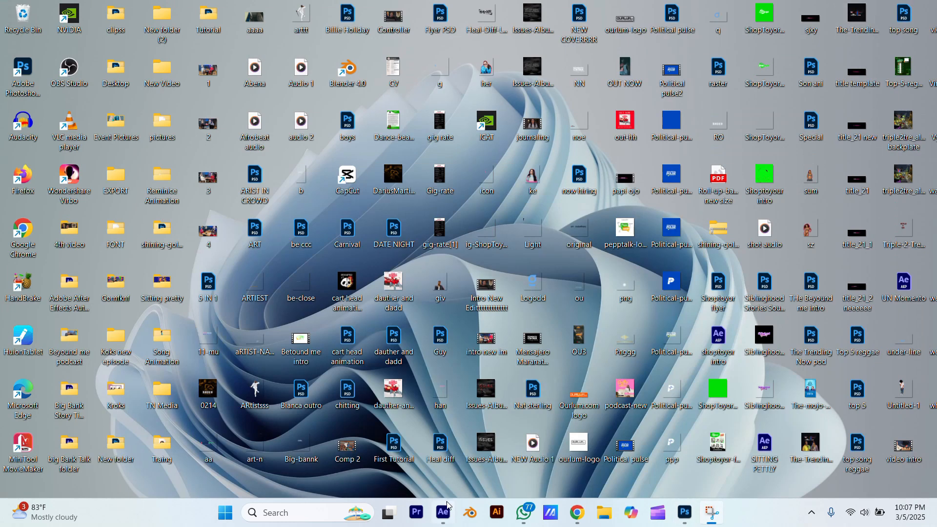
click(443, 514)
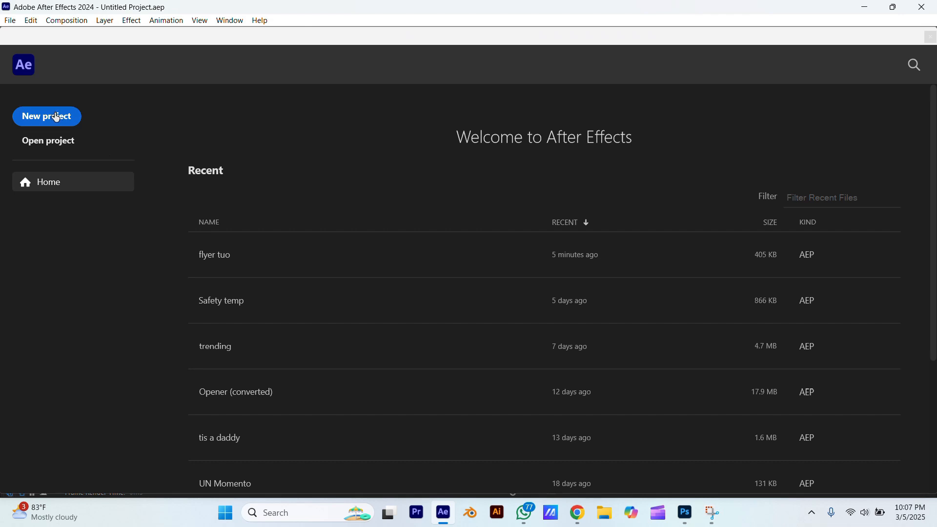
click(55, 115)
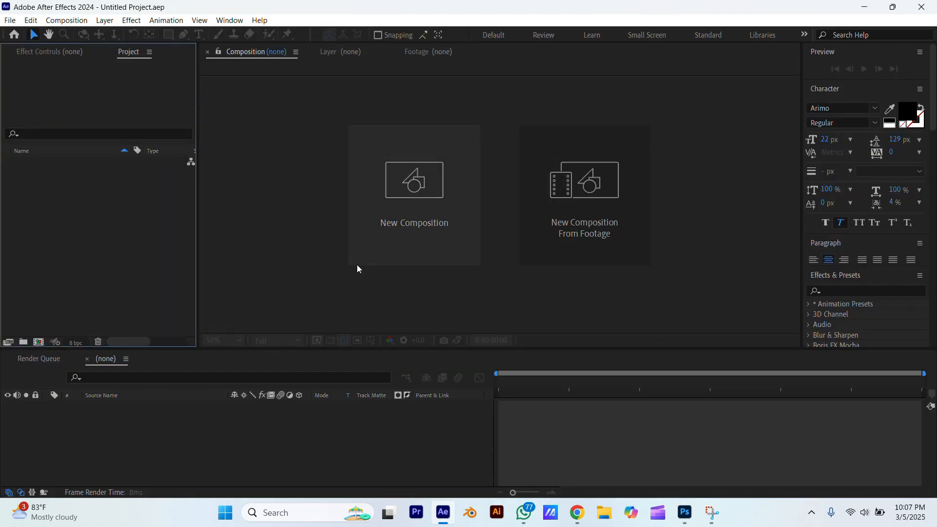
Reveal the open flyer's PSD file in File Explorer from Photoshop and bring it into the After Effects project.
click(696, 512)
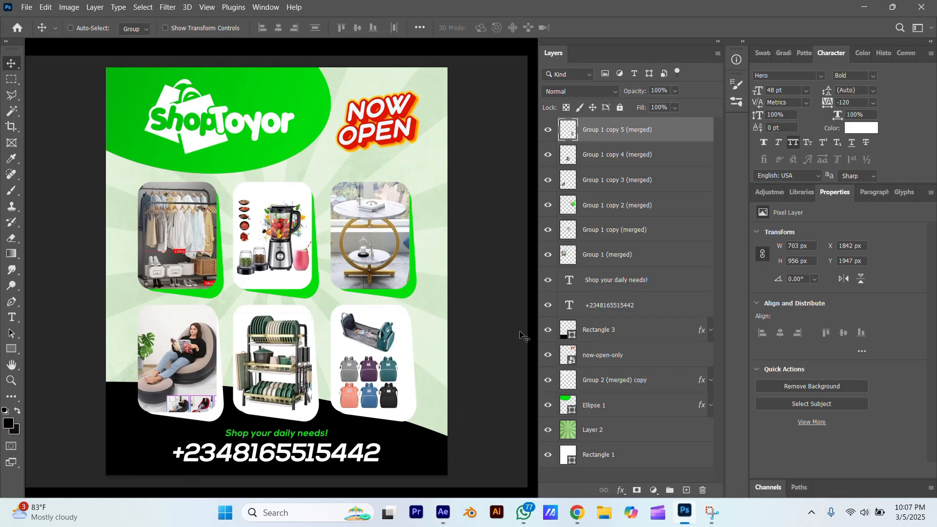
right_click(255, 47)
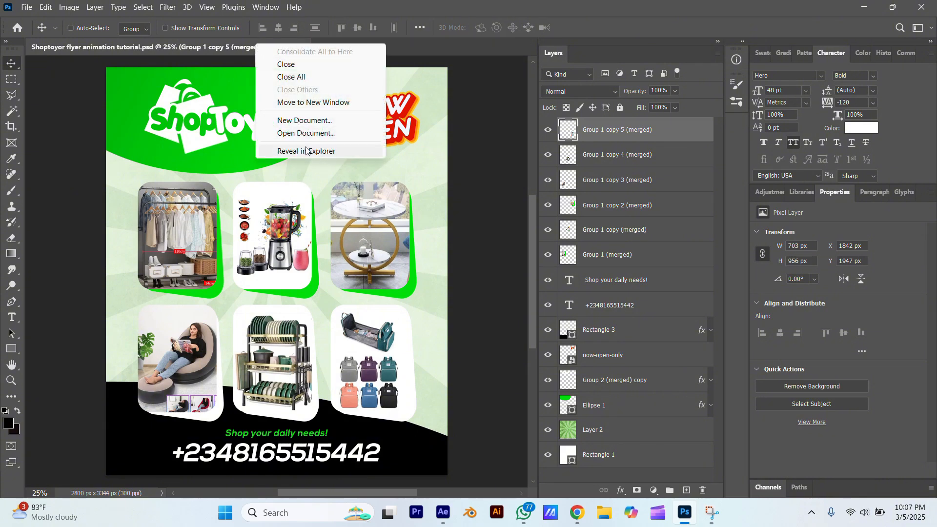
click(325, 150)
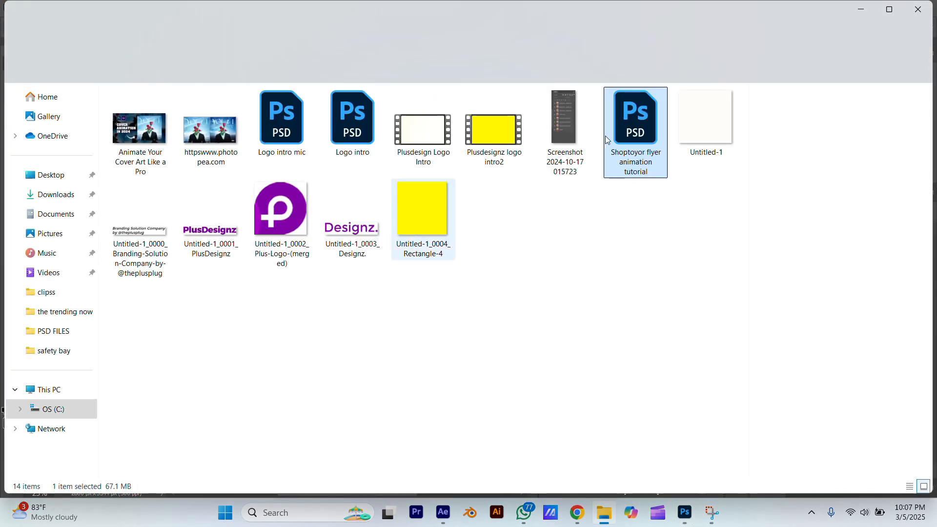
mouse_move(621, 129)
mouse_down()
mouse_move(595, 400)
mouse_move(544, 392)
mouse_move(468, 497)
mouse_move(136, 314)
mouse_move(79, 186)
mouse_up()
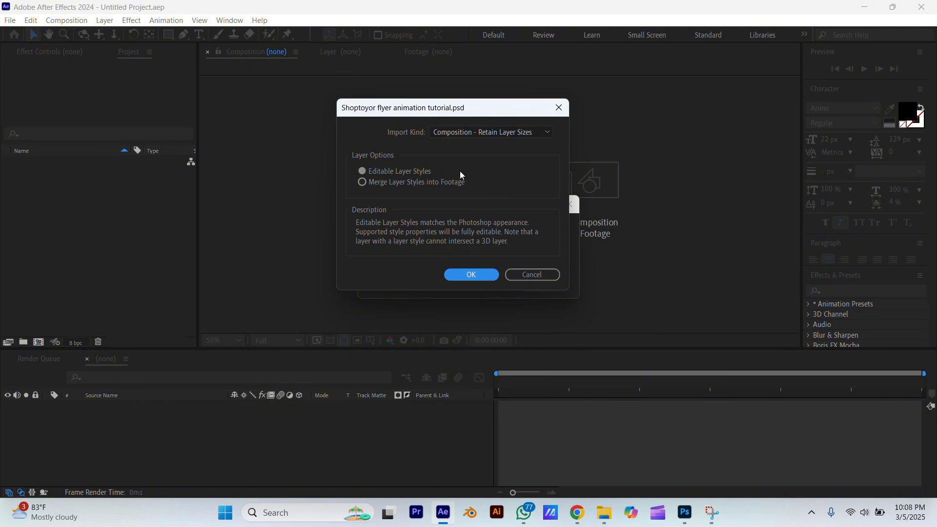
Import Shoptoyor flyer animation tutorial.psd as Composition - Retain Layer Sizes with editable layer styles.
click(454, 134)
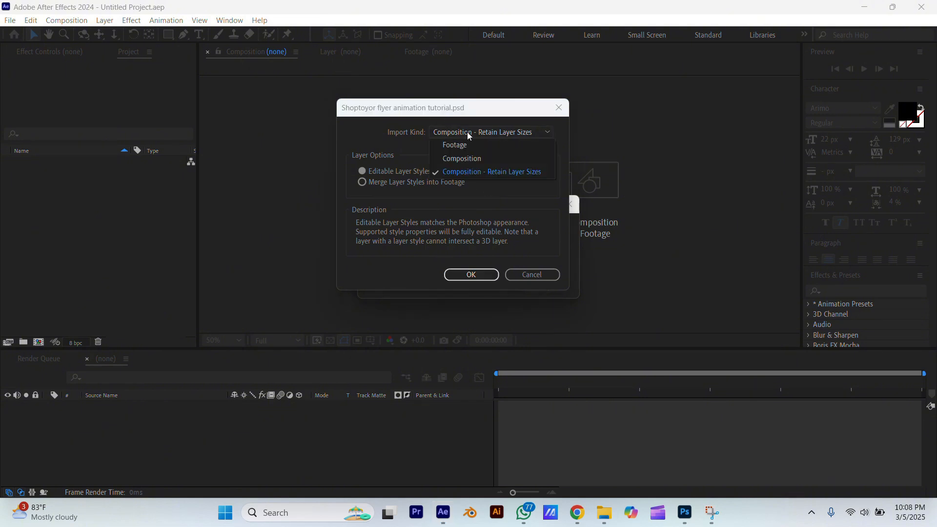
click(539, 174)
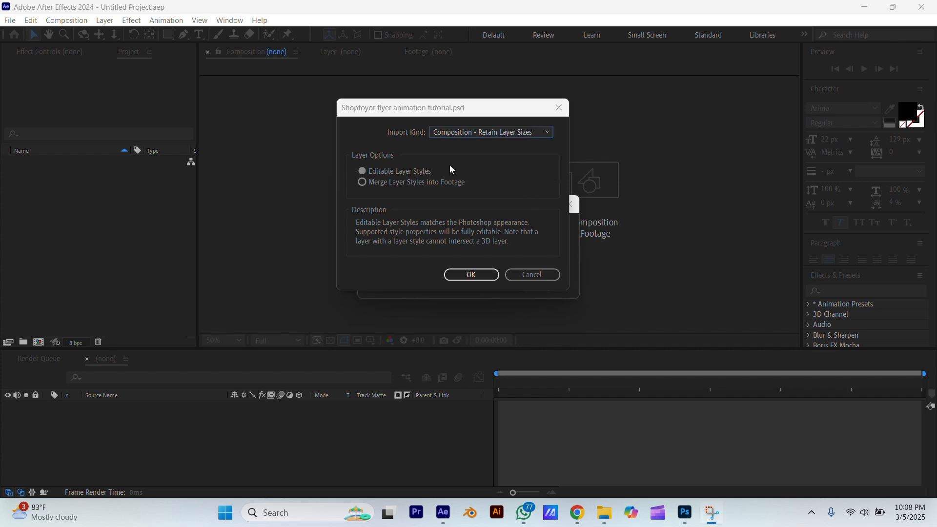
click(482, 280)
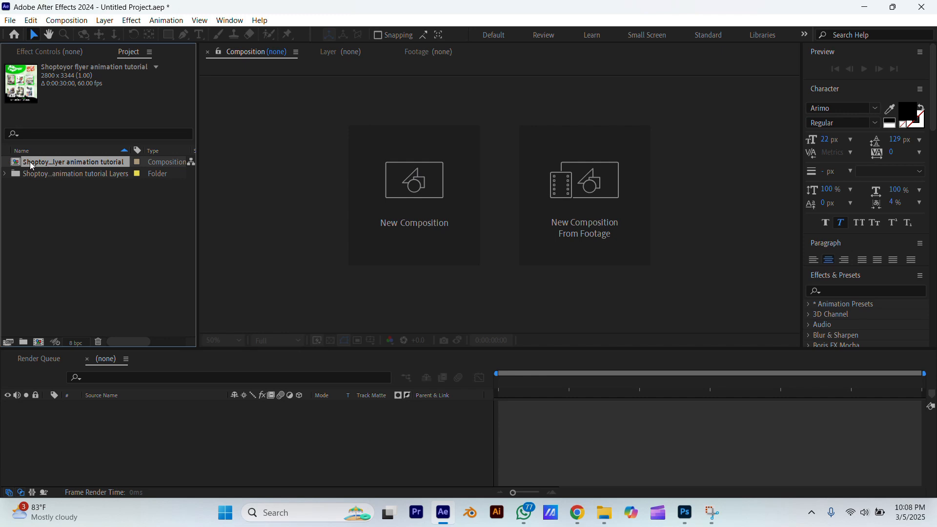
Open the imported Shoptoyor flyer animation tutorial composition, show the whole flyer in the viewer and enlarge the timeline area.
double_click(18, 163)
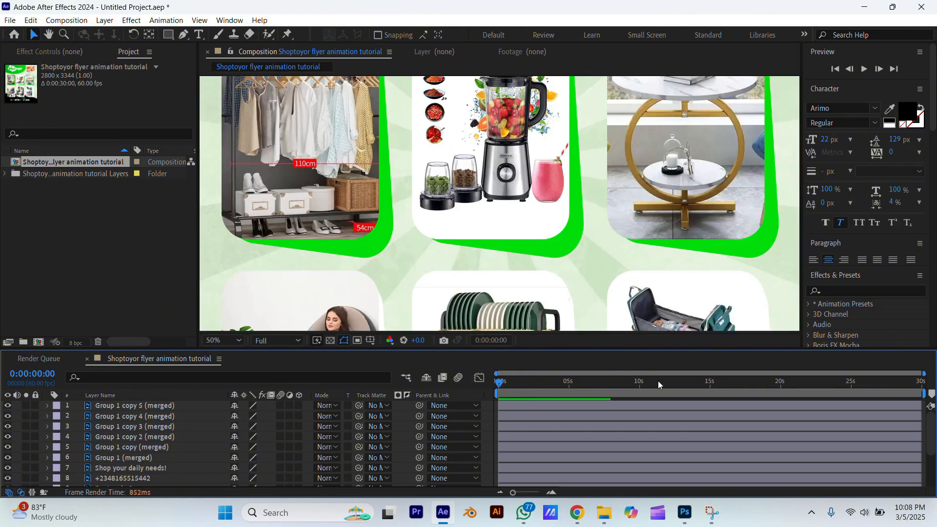
key(comma)
key(comma)
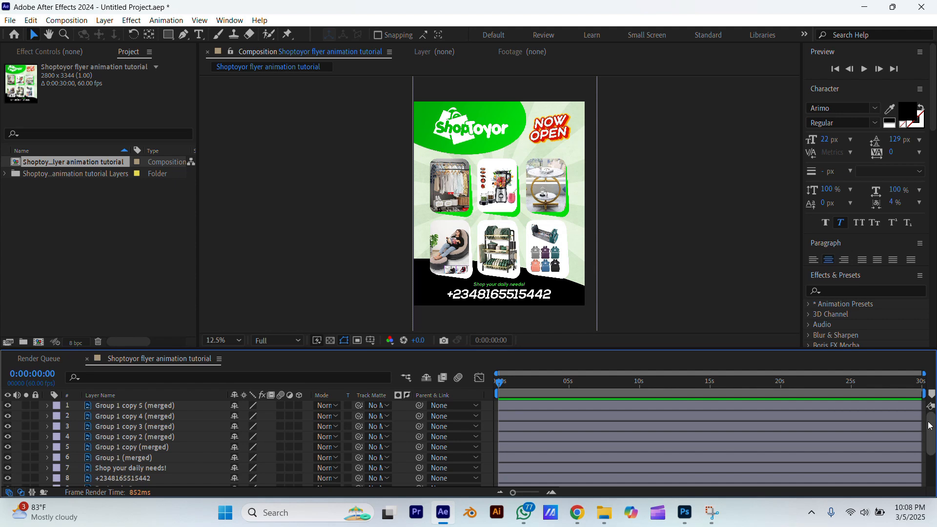
drag(931, 429, 928, 471)
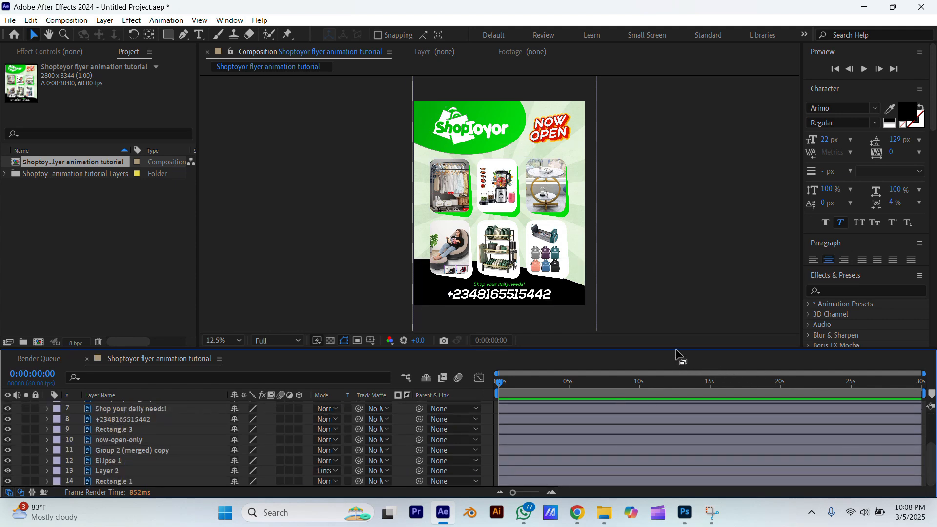
drag(677, 349, 677, 320)
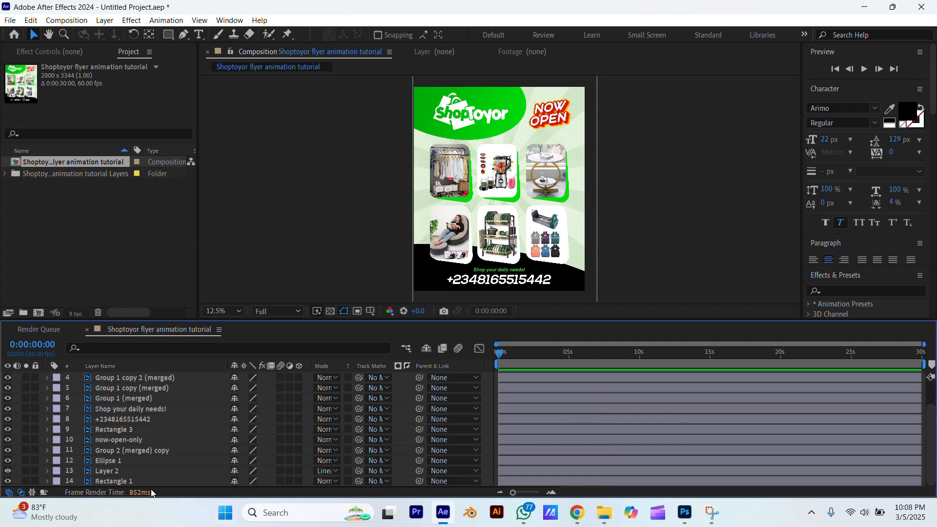
Scale the background Layer 2 to 235% and set starting keyframes for its scale and rotation at 0:00:00:00.
click(130, 481)
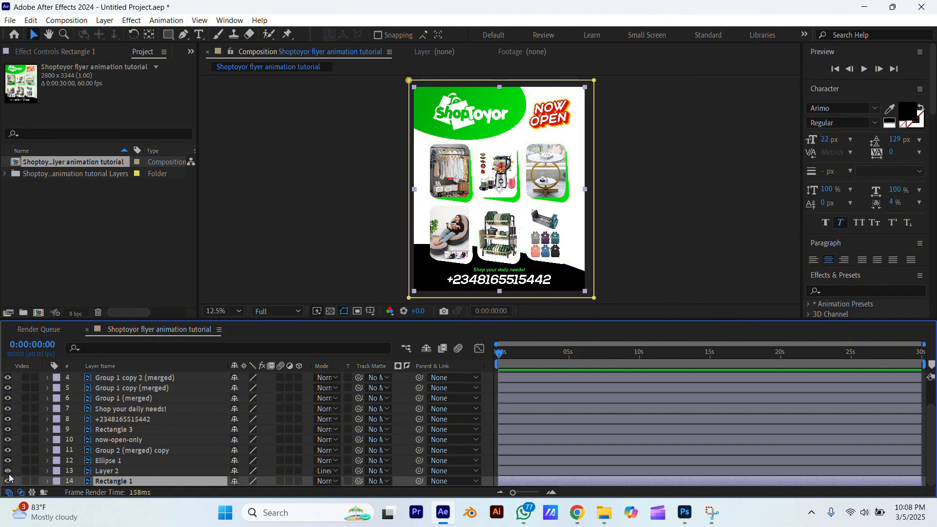
click(107, 471)
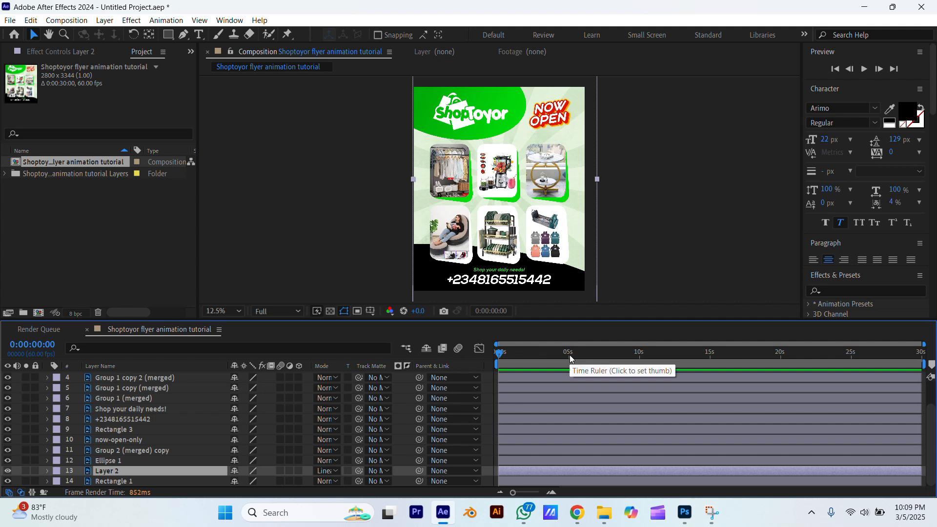
click(46, 471)
click(58, 471)
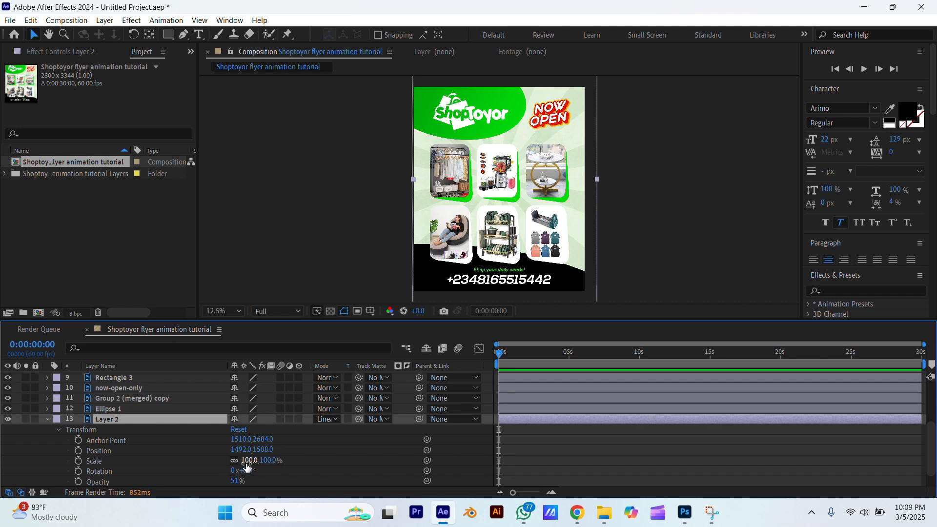
drag(249, 460, 328, 463)
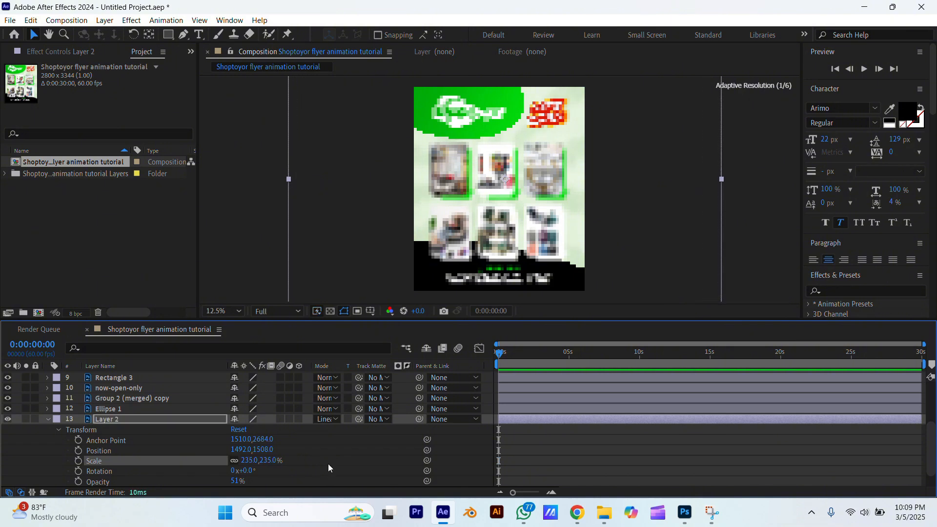
click(78, 462)
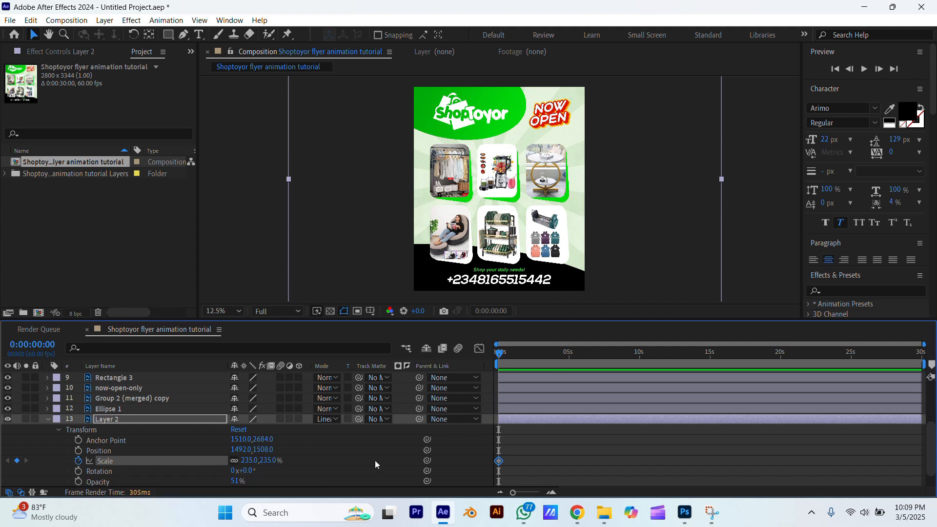
click(77, 472)
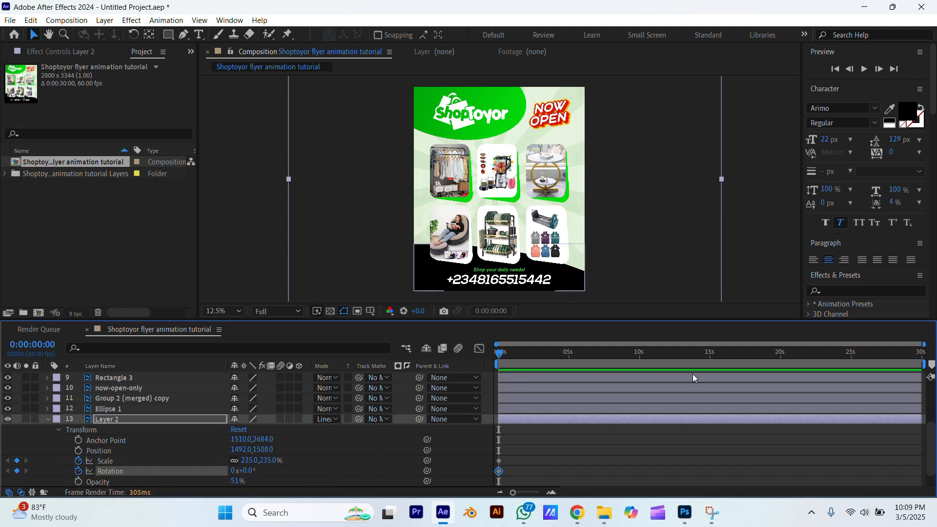
Set Layer 2's rotation to 1x+285° at the end of the timeline, 0:00:29:59.
click(891, 354)
drag(892, 354, 922, 353)
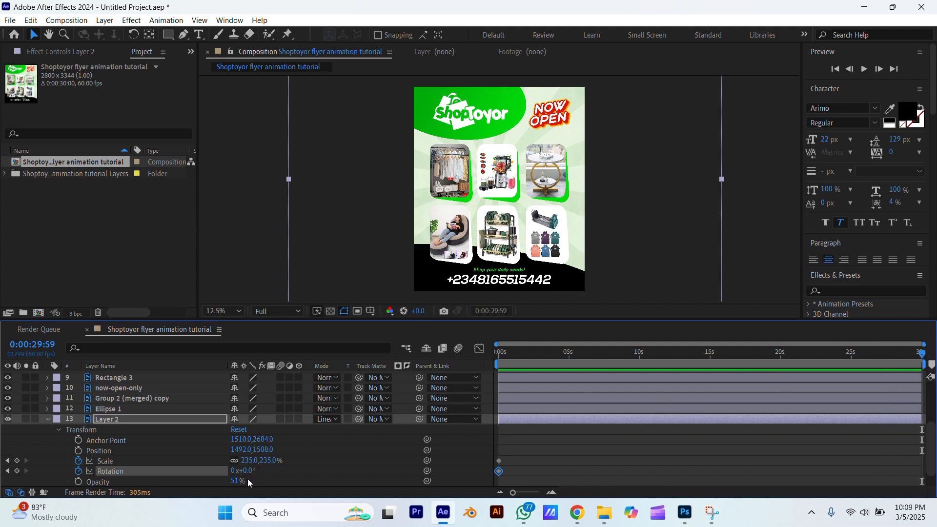
drag(244, 470, 617, 449)
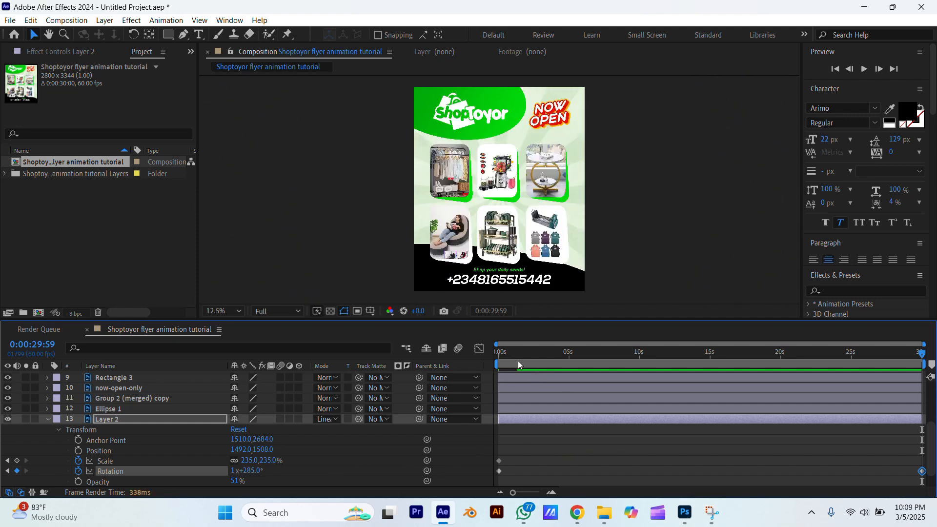
Set the preview resolution to Quarter and play the background rotation from the start.
key(Home)
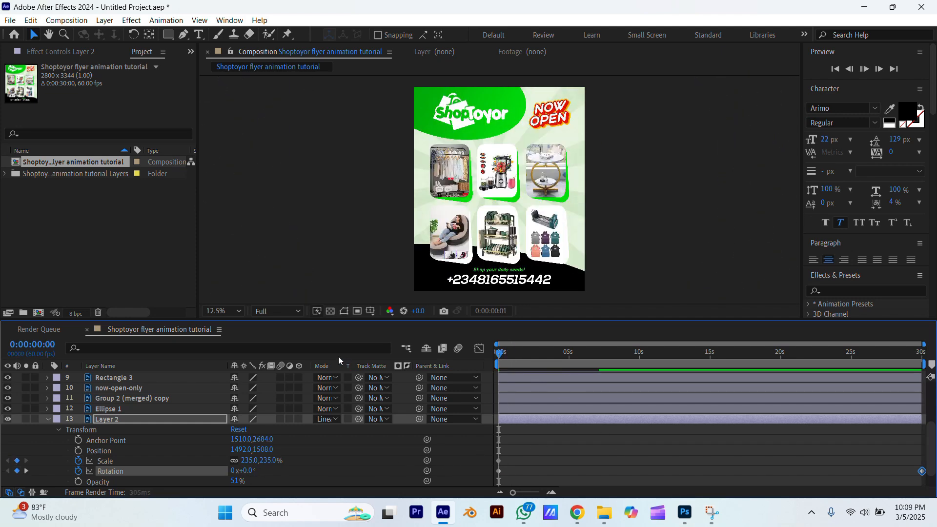
key(space)
click(274, 312)
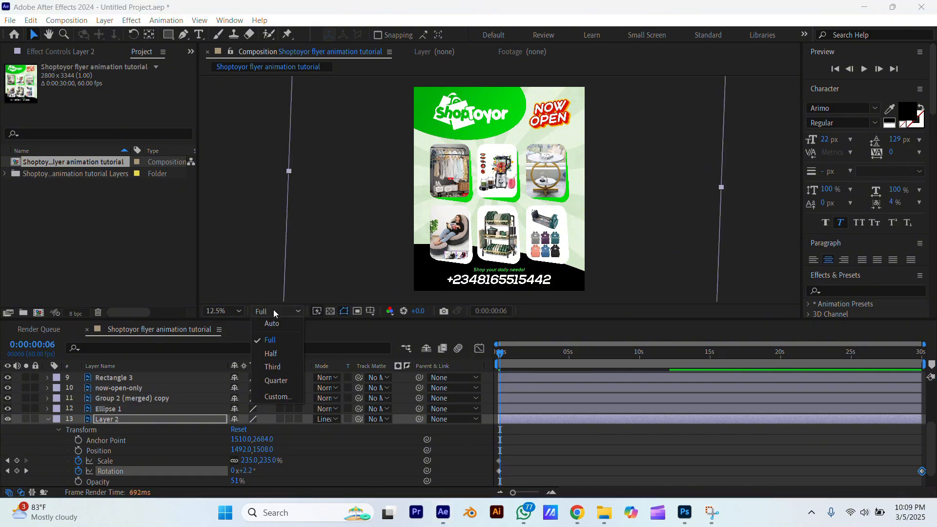
click(282, 379)
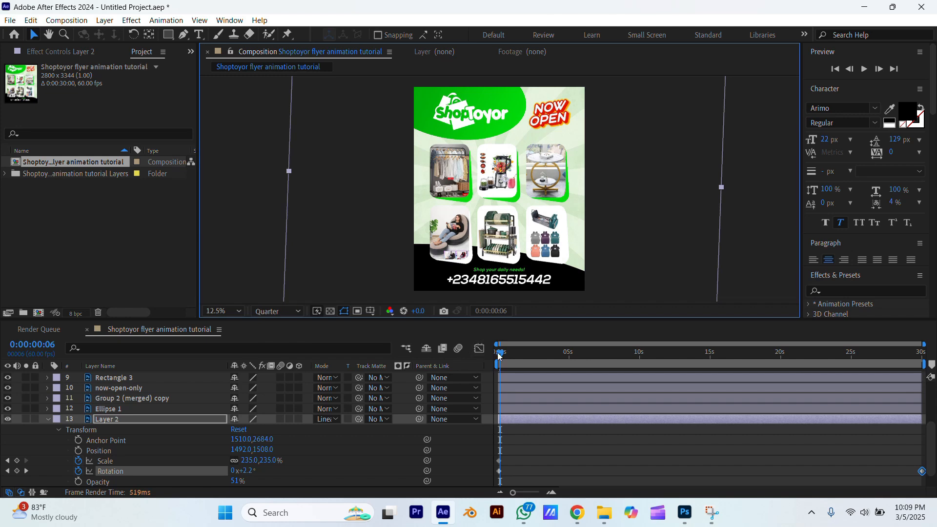
drag(503, 356, 455, 358)
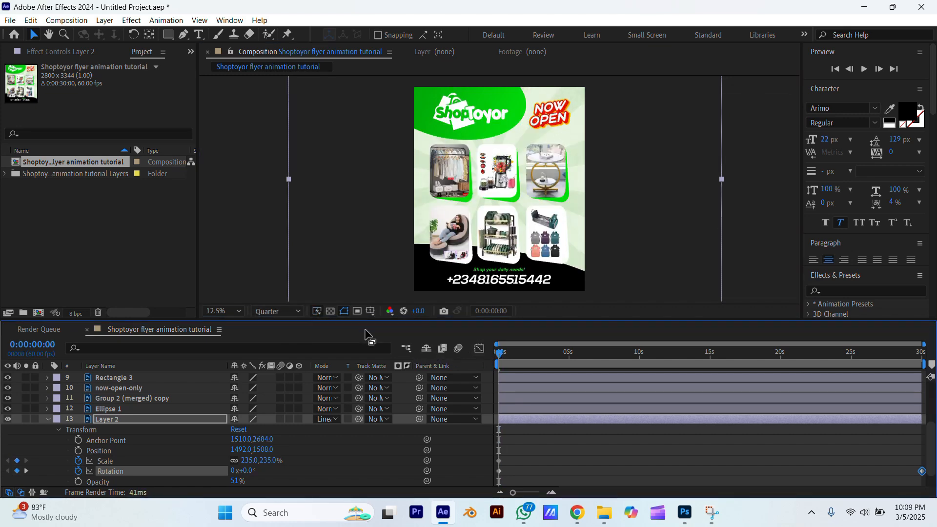
key(space)
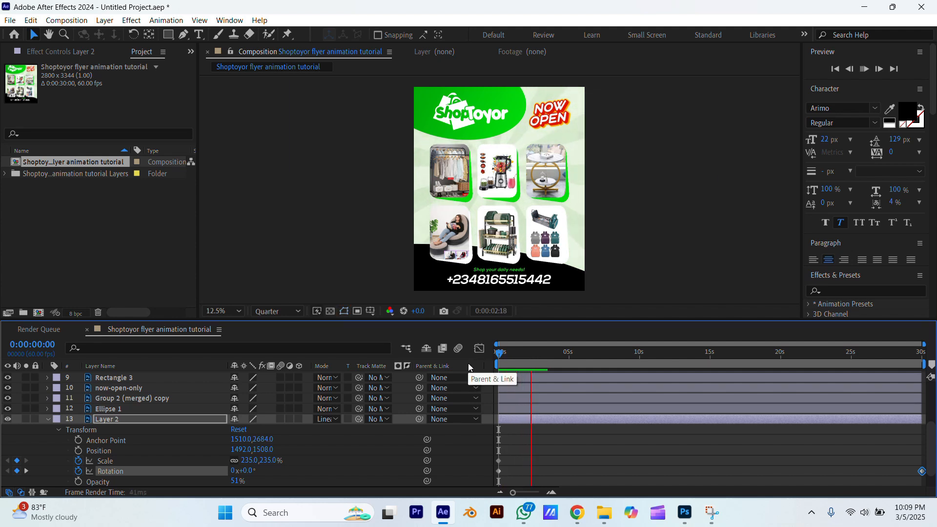
key(space)
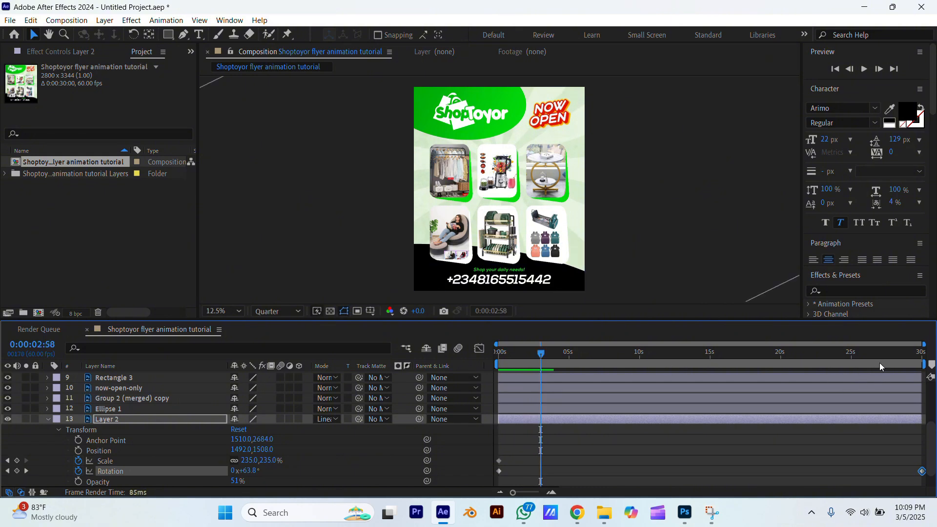
Set Layer 2's rotation at 0:00:29:59 to 3x+30° and preview the animation from the start.
click(920, 352)
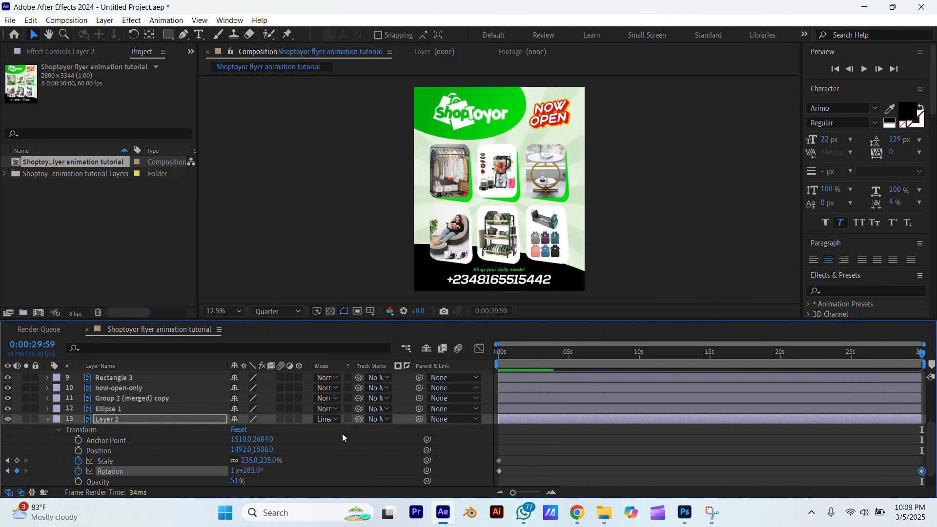
drag(265, 470, 508, 461)
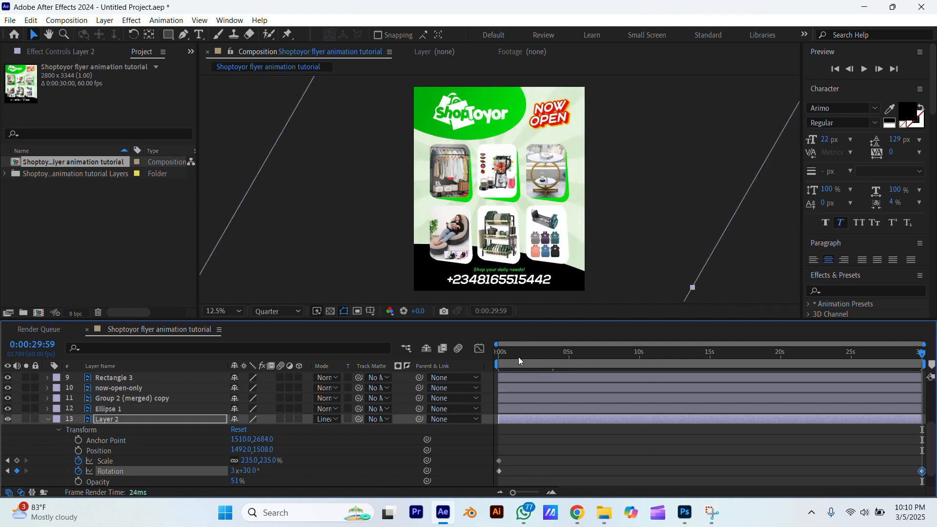
key(Home)
key(space)
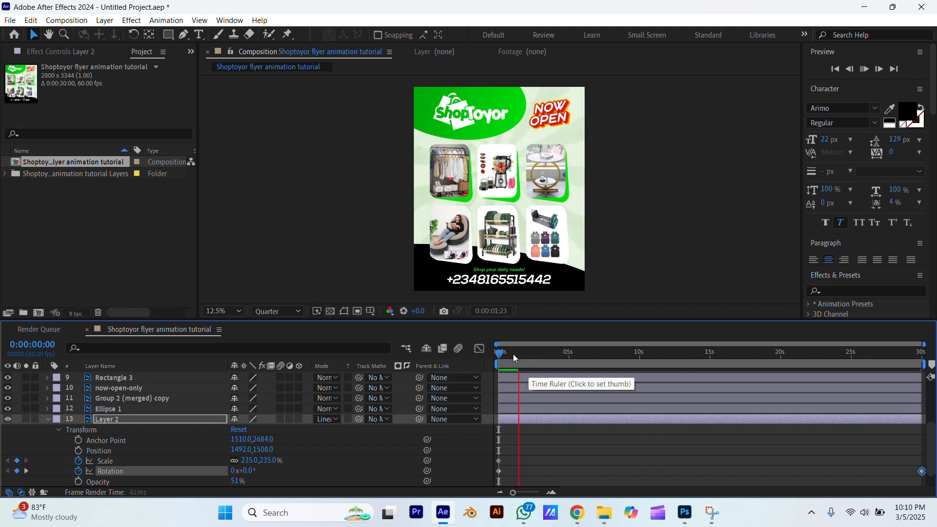
key(space)
key(space)
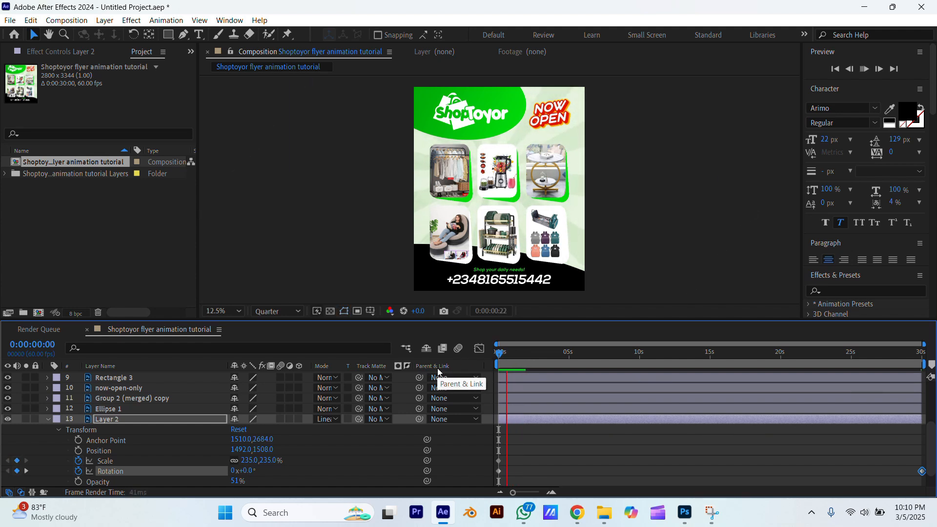
key(space)
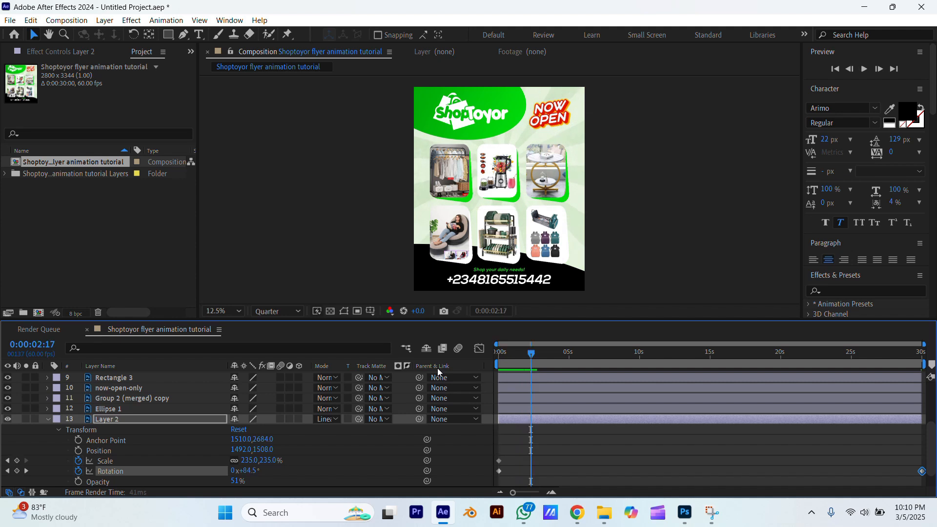
key(Home)
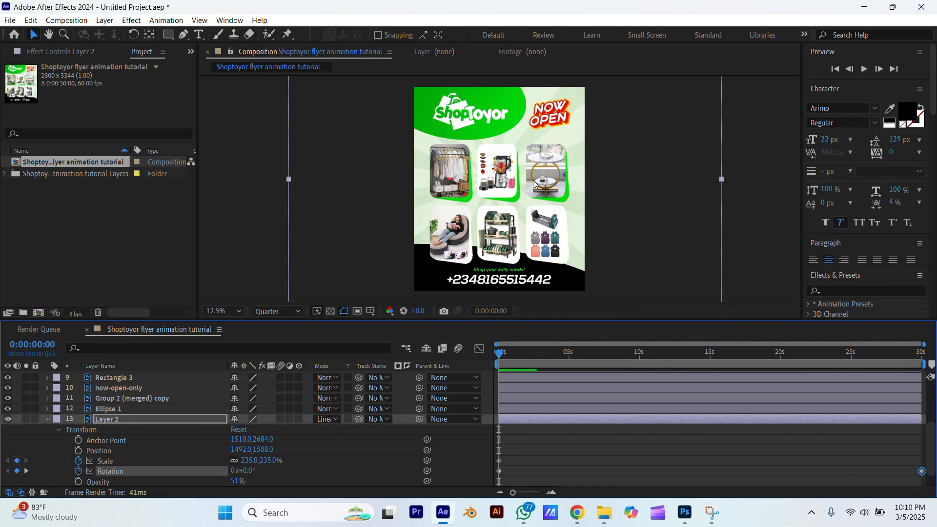
Set a position keyframe for the Group 1 (merged) layer at 0:00:04:53, keeping its current placement.
click(47, 420)
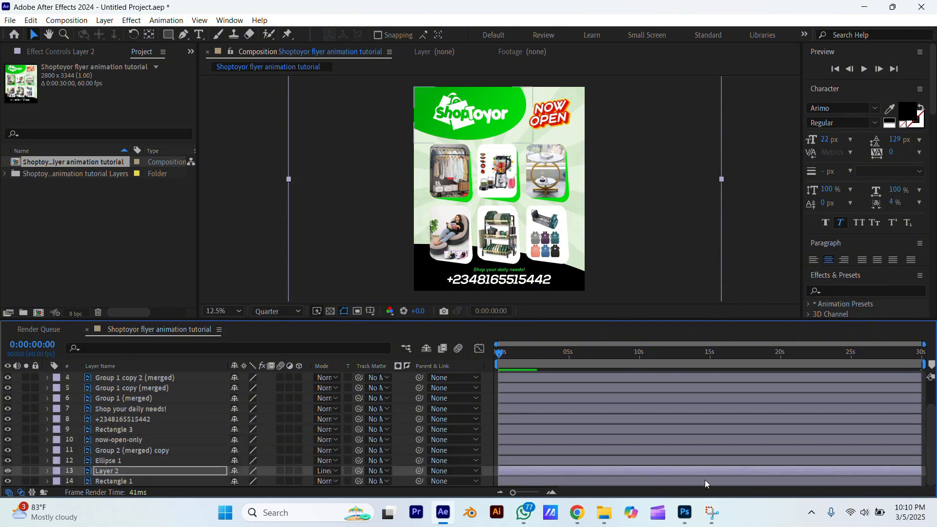
scroll(931, 433, up, 2)
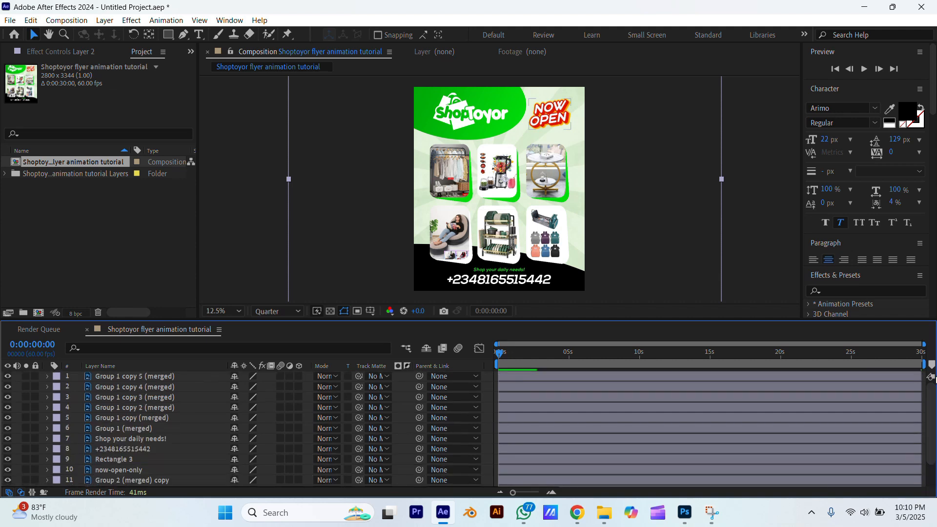
click(111, 429)
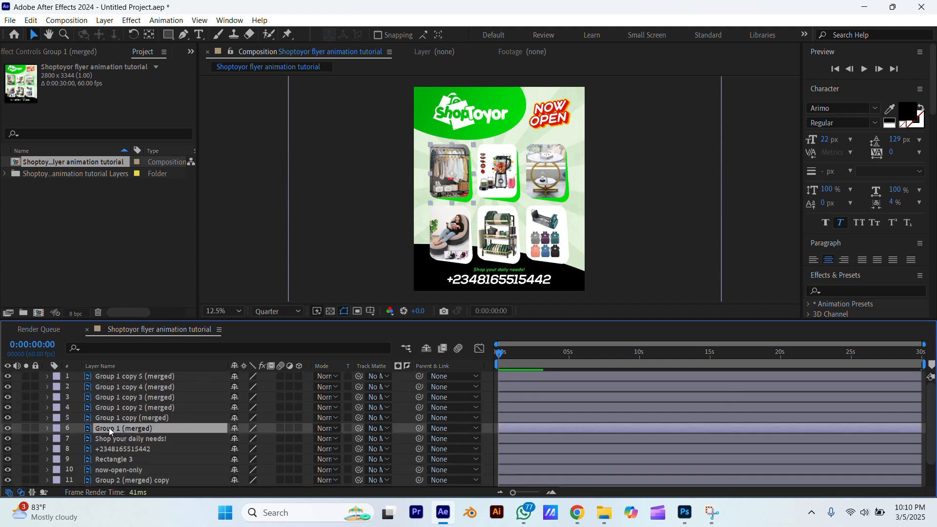
click(7, 429)
click(7, 429)
click(568, 354)
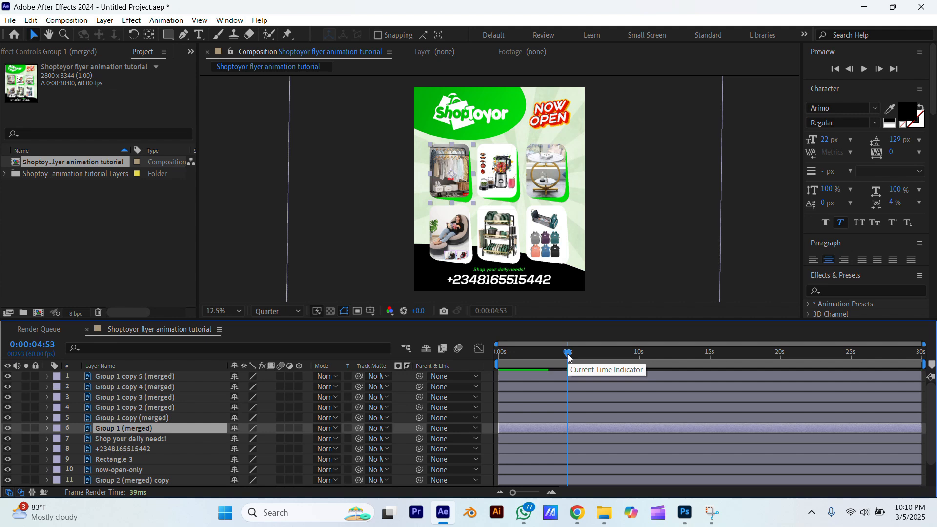
click(47, 429)
click(56, 435)
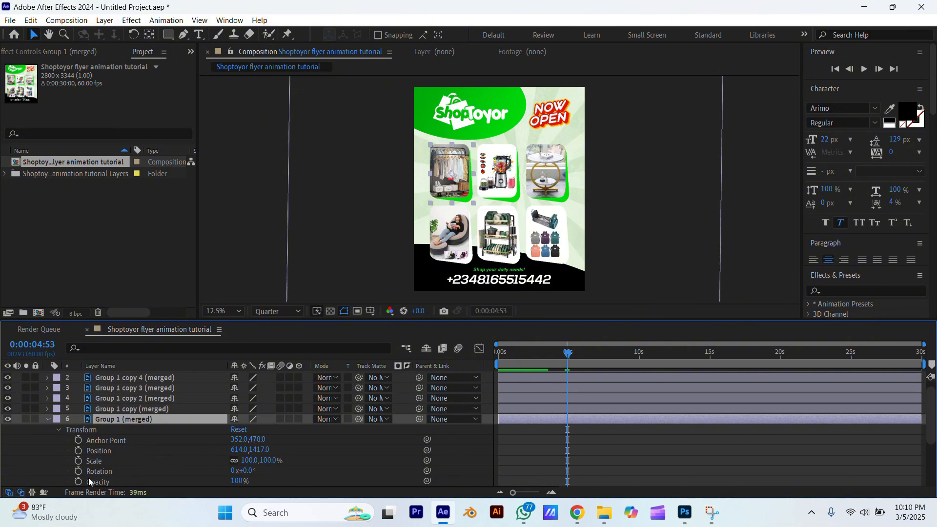
click(79, 450)
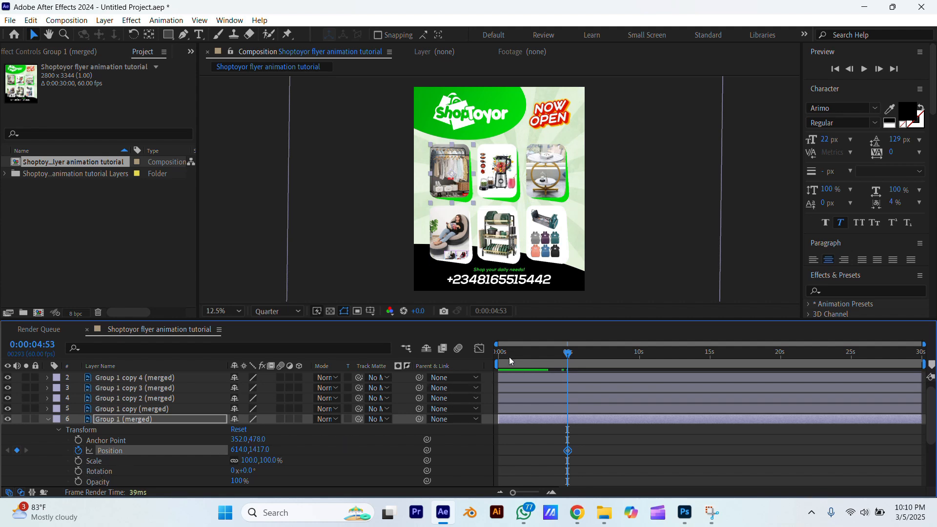
Move Group 1 (merged) down to a vertical position of 1741 at 0:00:00:00 and preview the motion.
drag(508, 357, 438, 364)
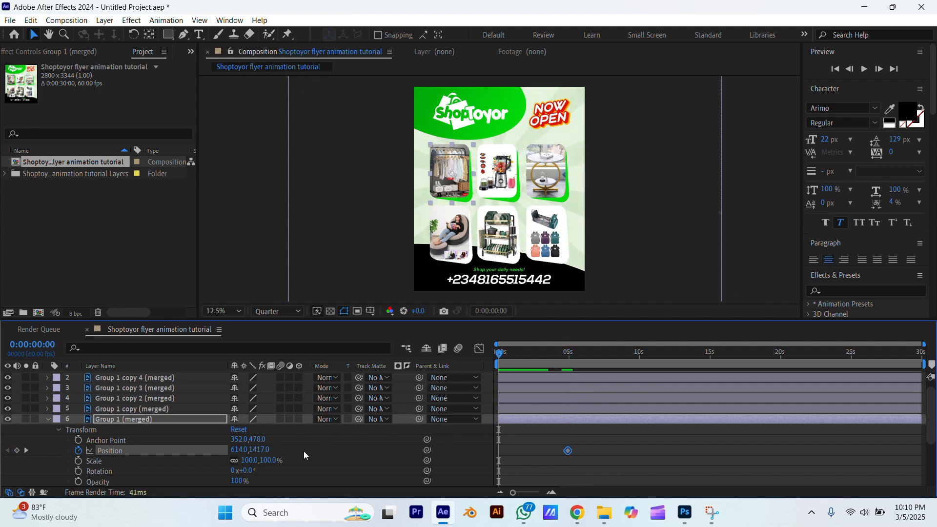
drag(261, 451, 491, 418)
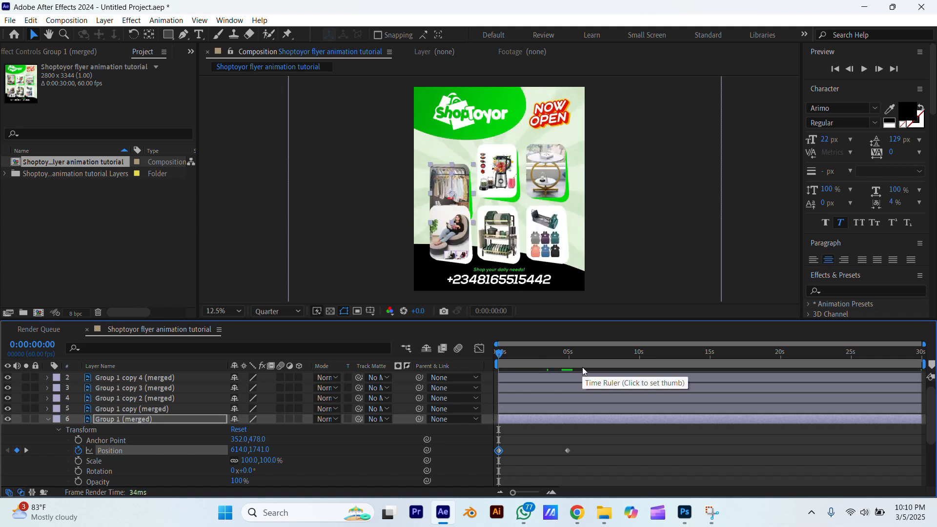
key(space)
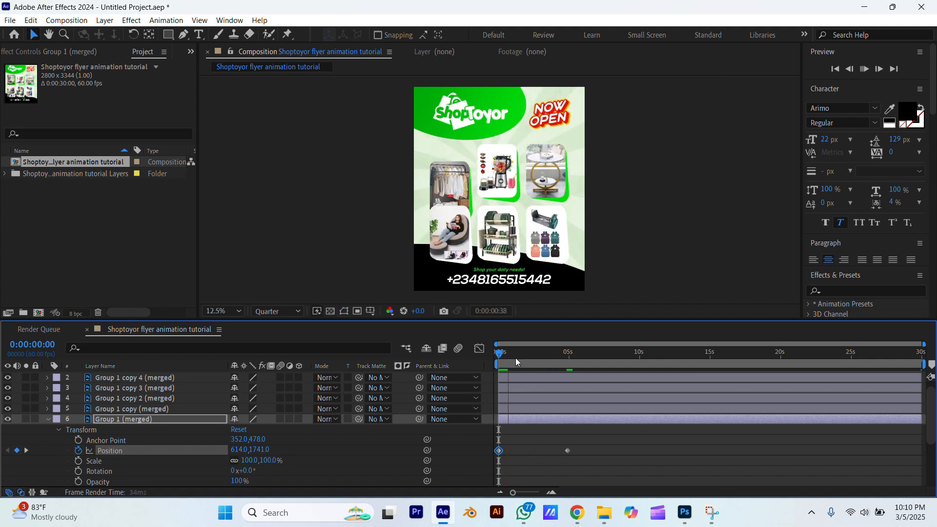
key(space)
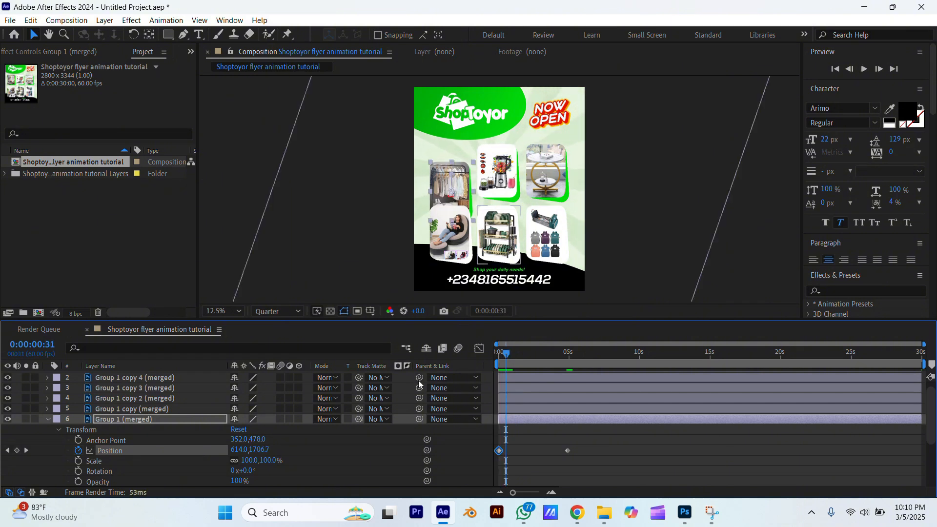
Play the Group 1 (merged) upward slide repeatedly from the start to judge its speed.
click(499, 353)
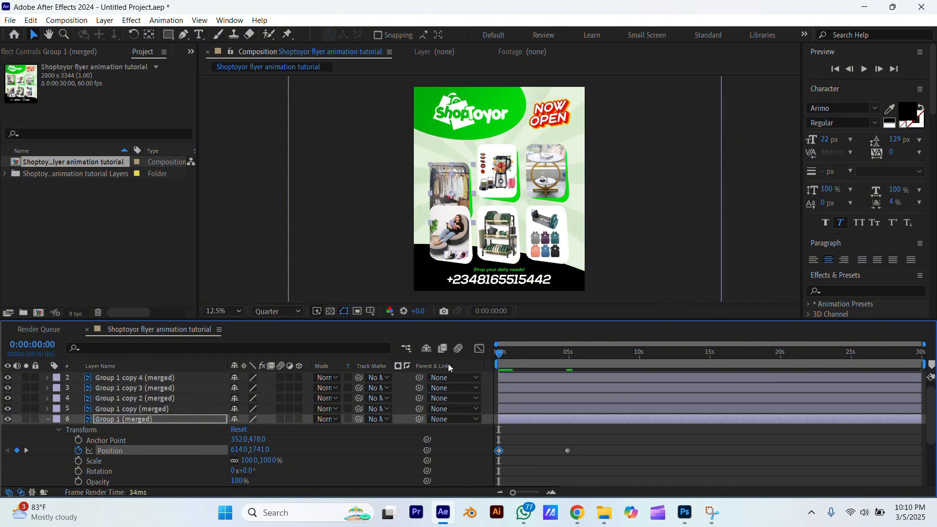
key(space)
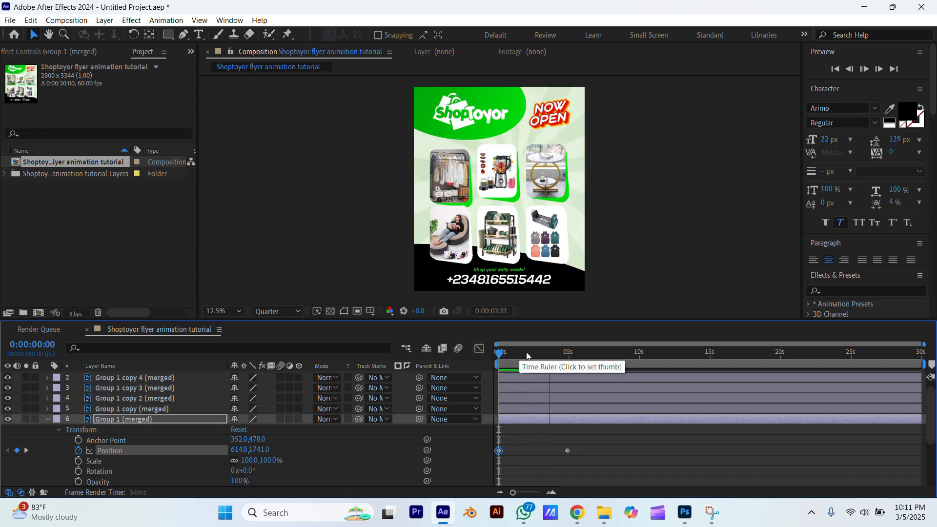
key(space)
key(space)
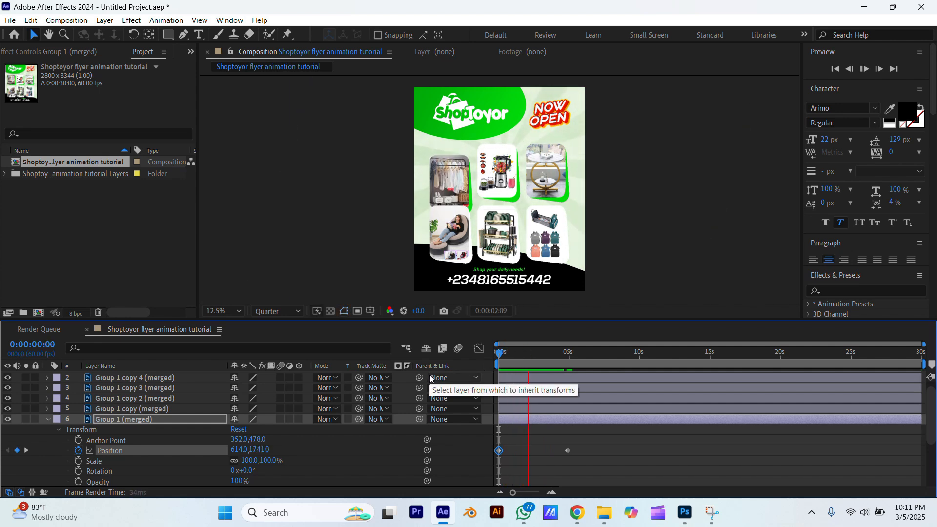
click(514, 352)
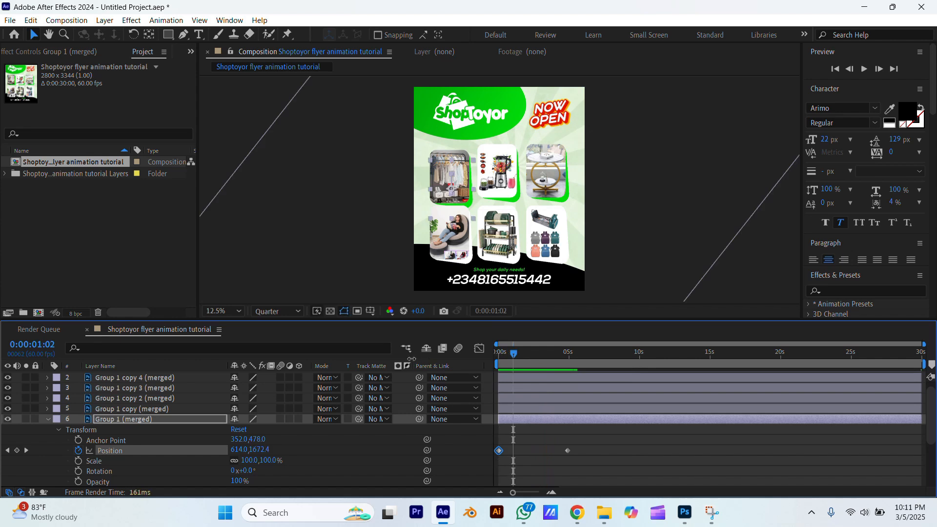
key(space)
key(space)
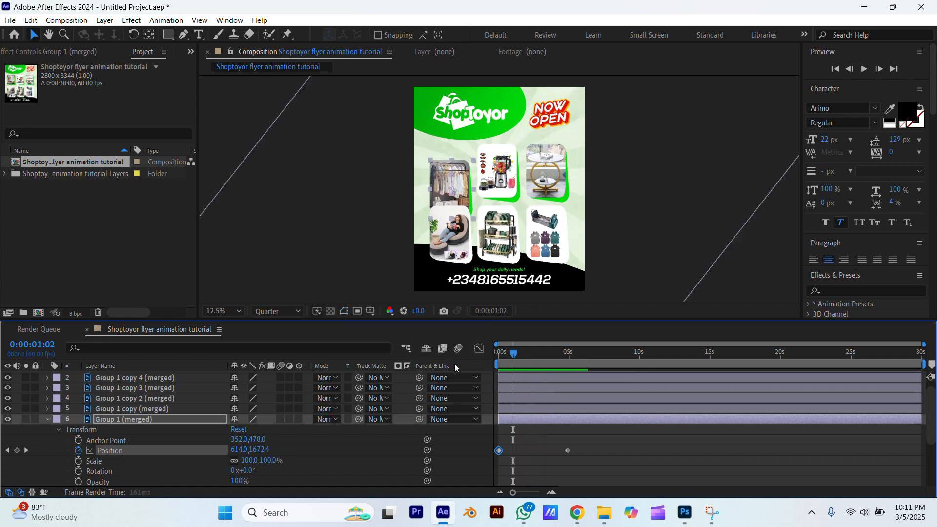
key(space)
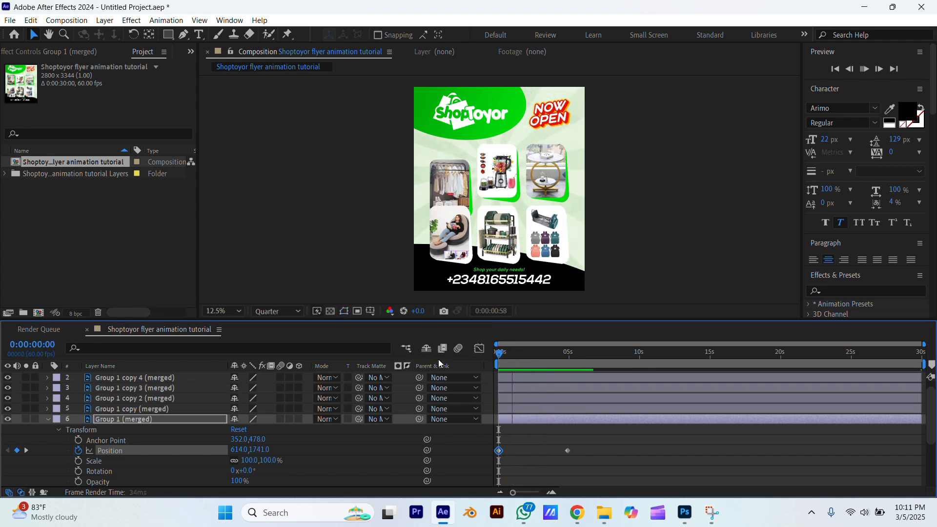
key(space)
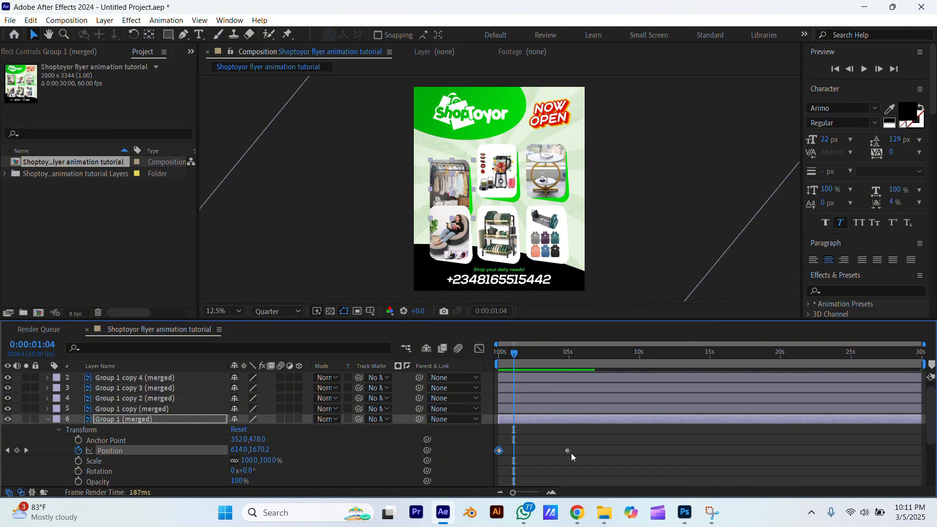
Move the ending position keyframe of Group 1 (merged) earlier to about 3 seconds and preview the faster slide.
drag(569, 451, 539, 454)
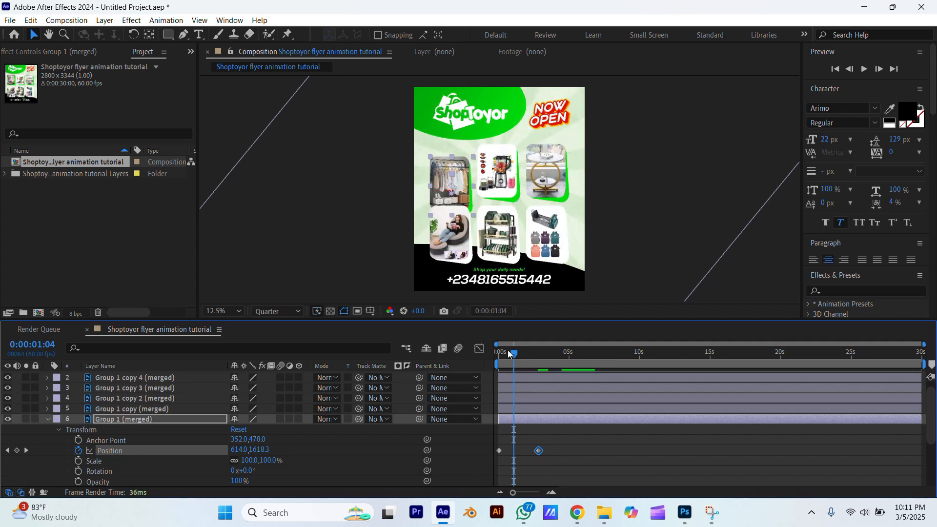
drag(507, 350, 467, 350)
key(space)
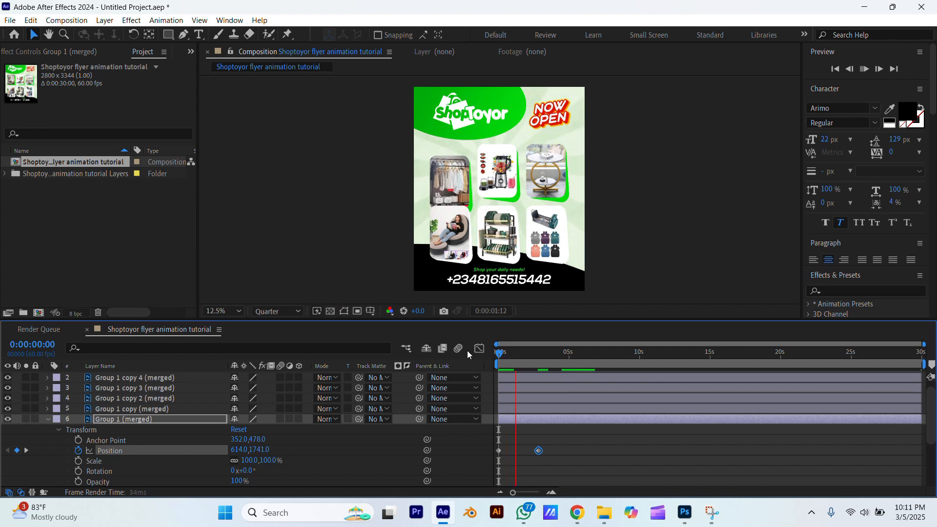
key(space)
drag(518, 360, 441, 352)
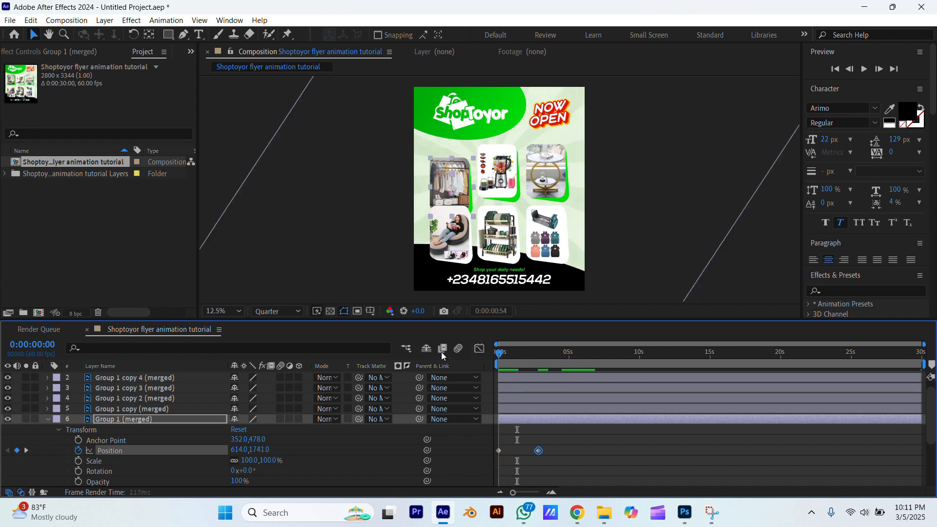
key(space)
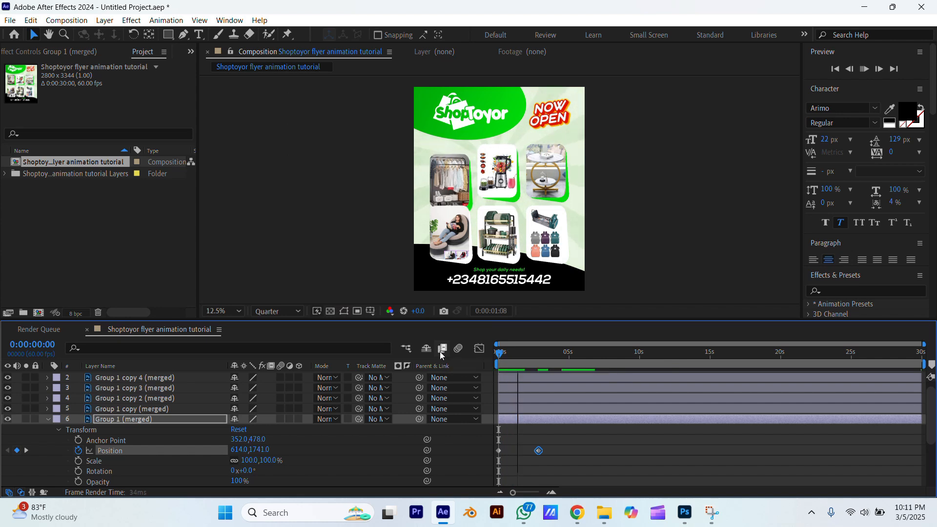
key(space)
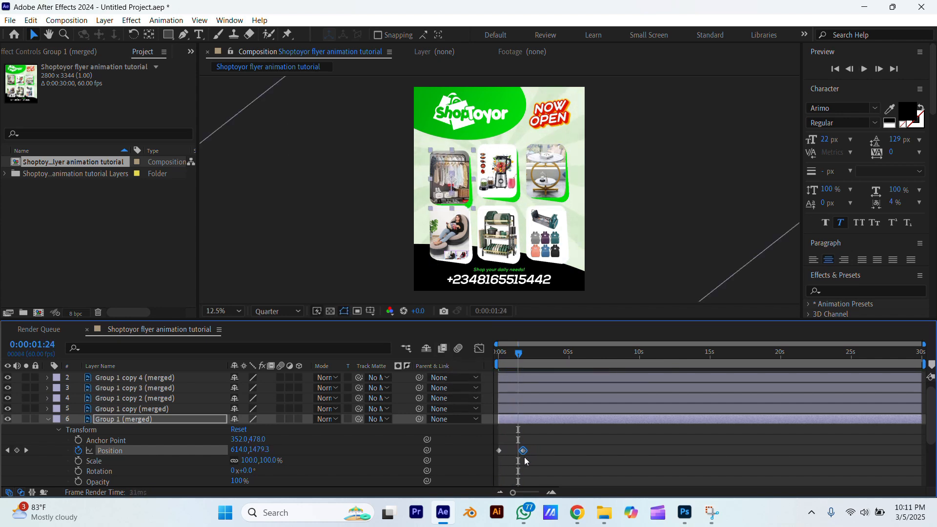
Shorten the Group 1 (merged) slide by moving its ending position keyframe to just after 1 second, and preview it.
drag(525, 460, 515, 458)
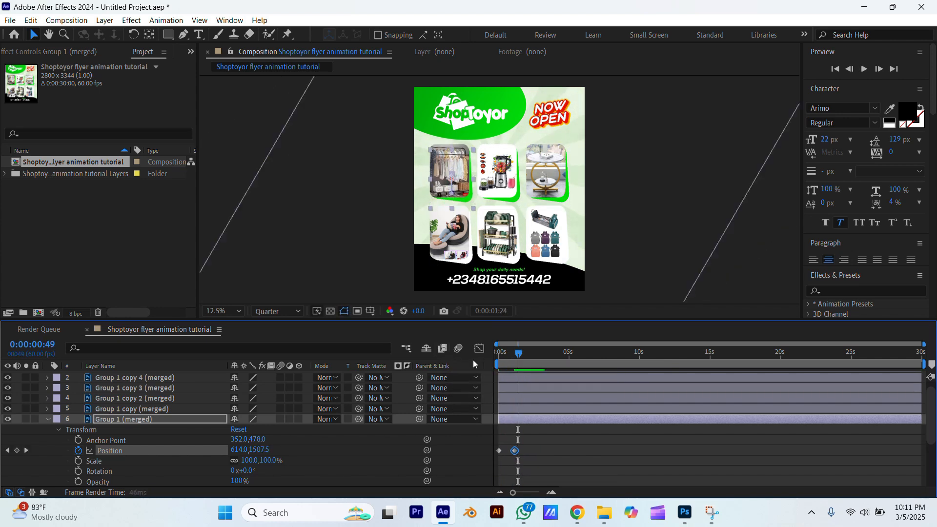
key(space)
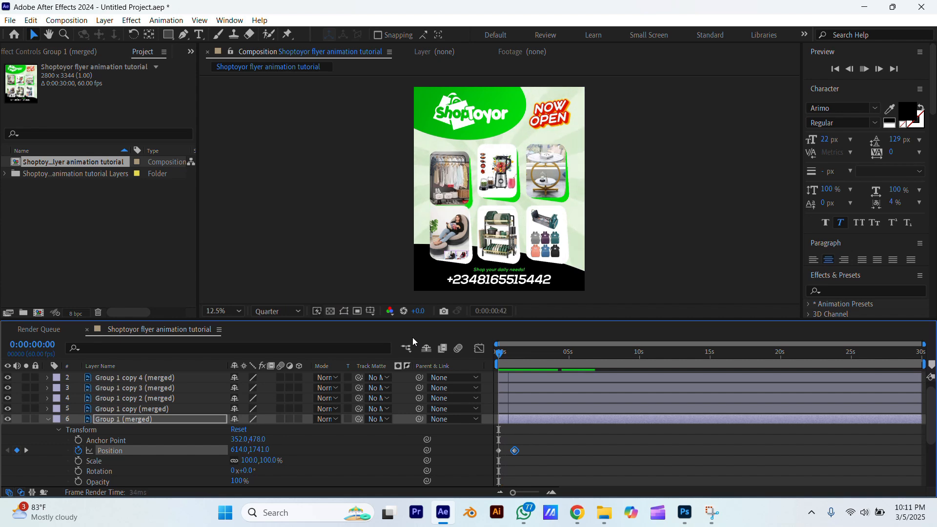
key(space)
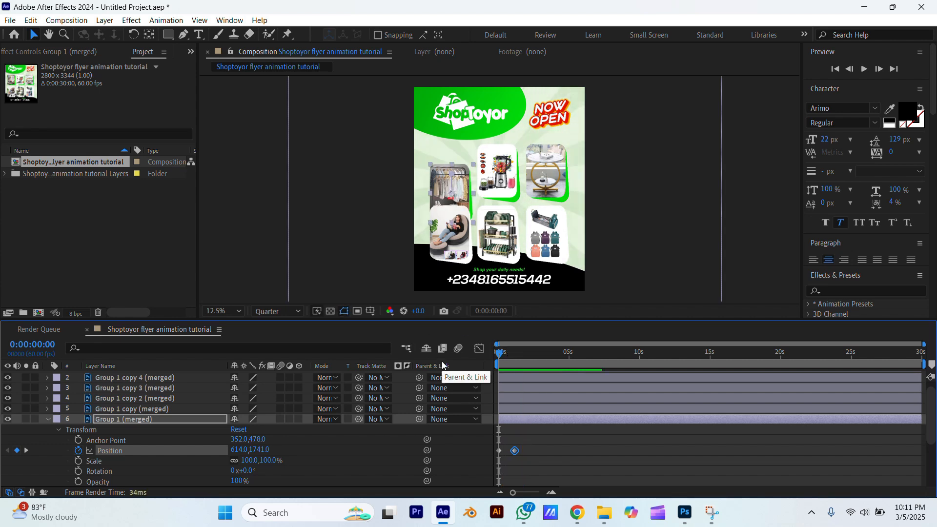
key(space)
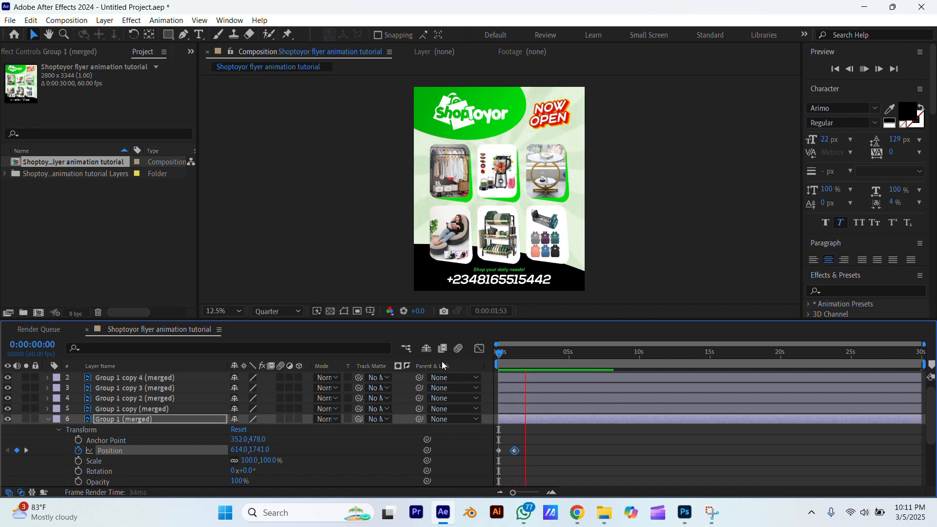
click(528, 361)
Add a fade-in to Group 1 (merged) with opacity keyframes of 0% at 0:00:00:00 and 100% at 0:00:01:07.
click(516, 353)
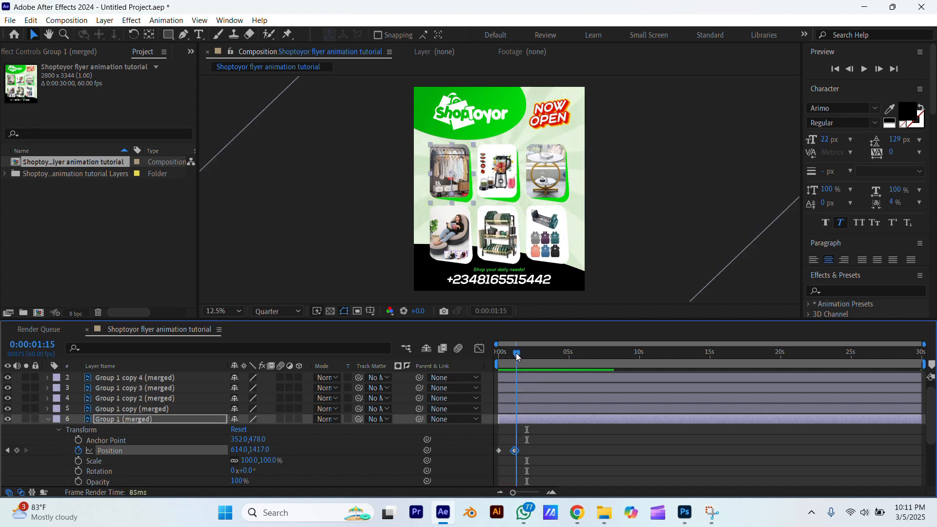
drag(514, 356, 514, 356)
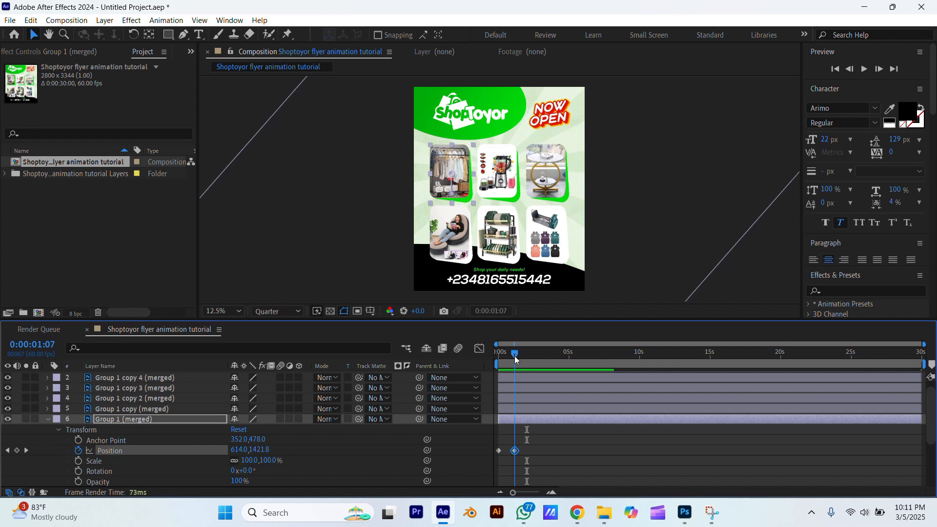
click(78, 481)
drag(505, 355, 484, 359)
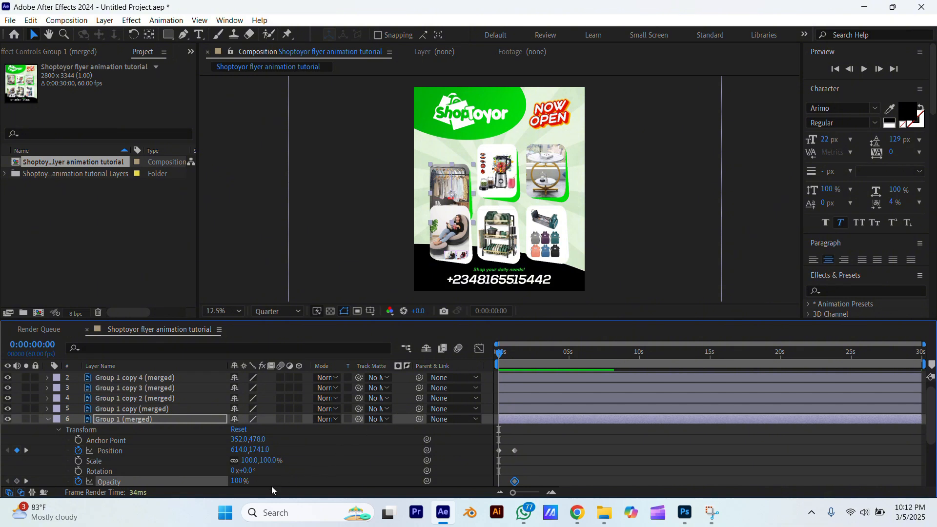
drag(228, 483, 108, 505)
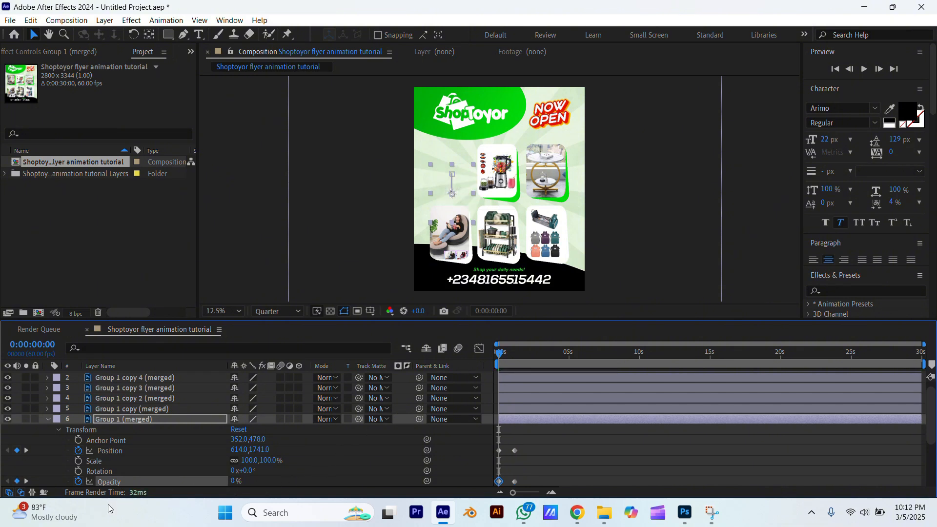
Play the combined slide and fade-in of Group 1 (merged) from the start several times.
key(space)
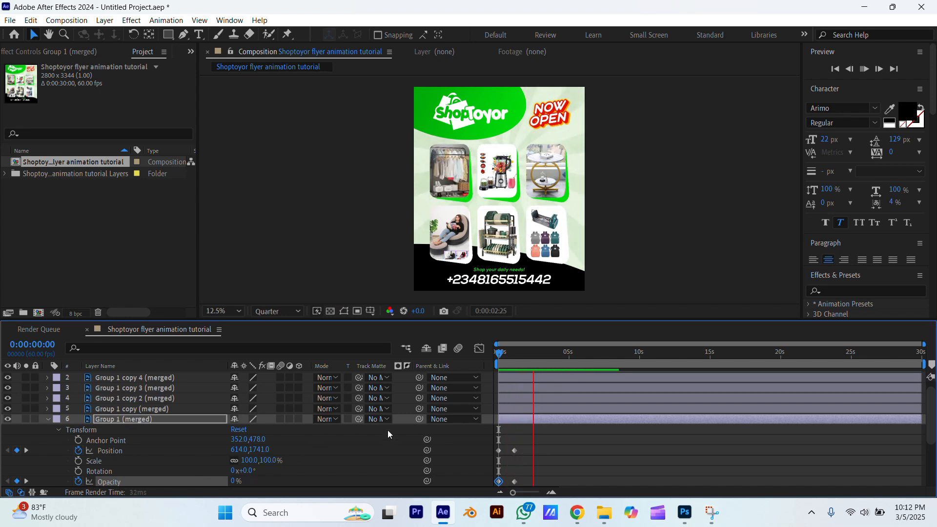
key(space)
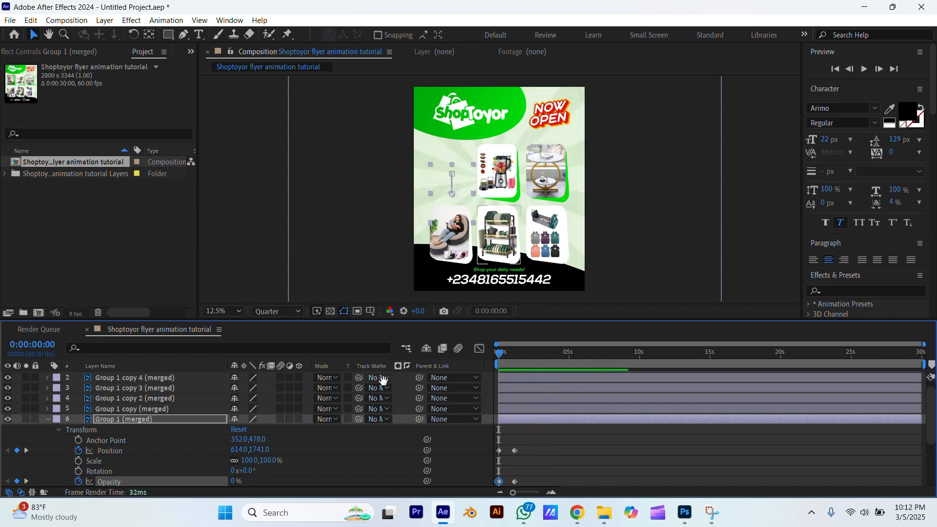
key(space)
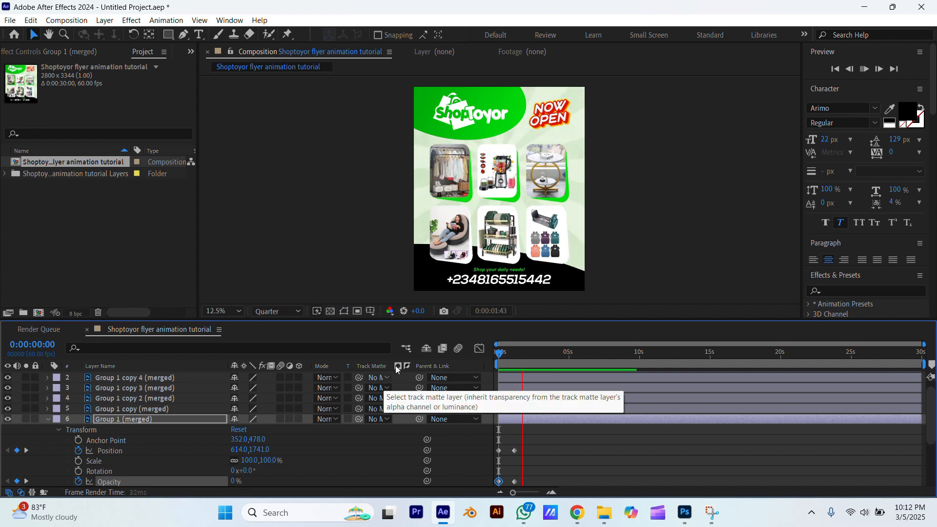
key(space)
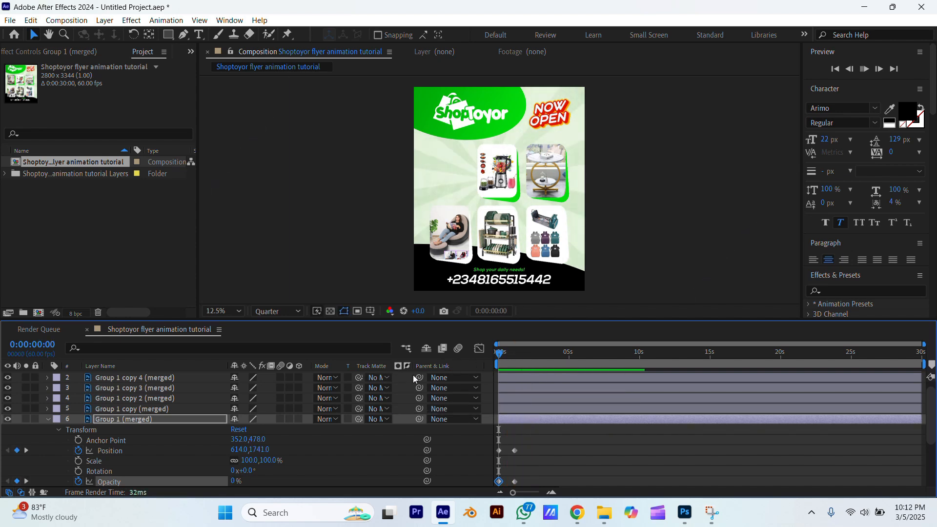
key(space)
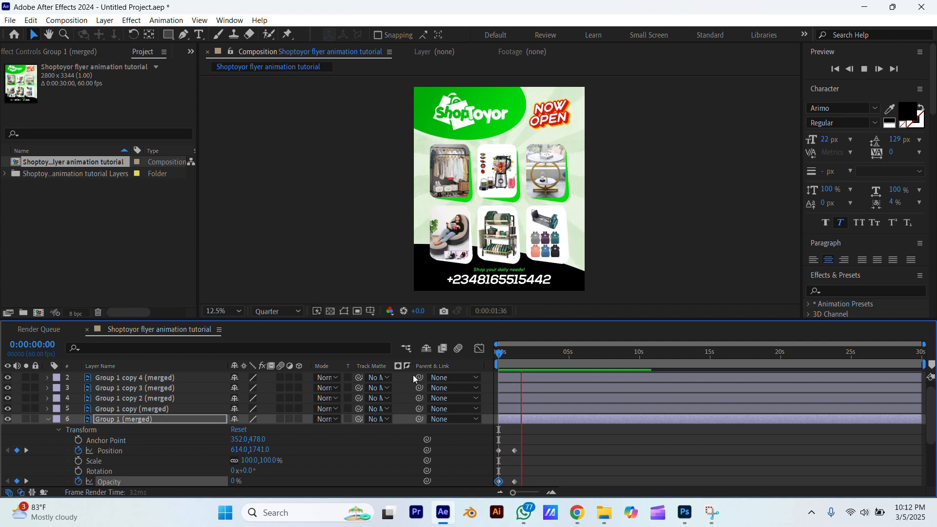
Add a bounce keyframe at 0:00:01:31 on Group 1 (merged), lowering its position to 614.0, 1515.0.
key(space)
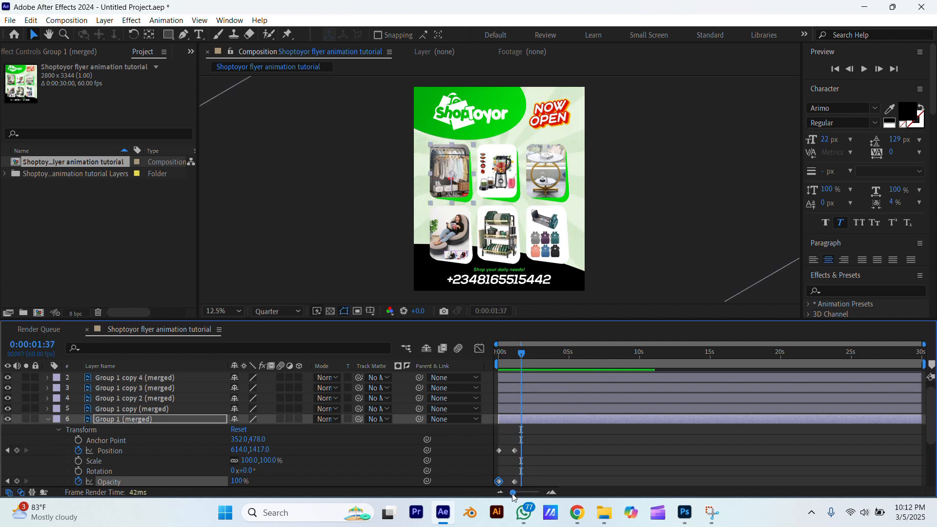
drag(513, 492, 529, 494)
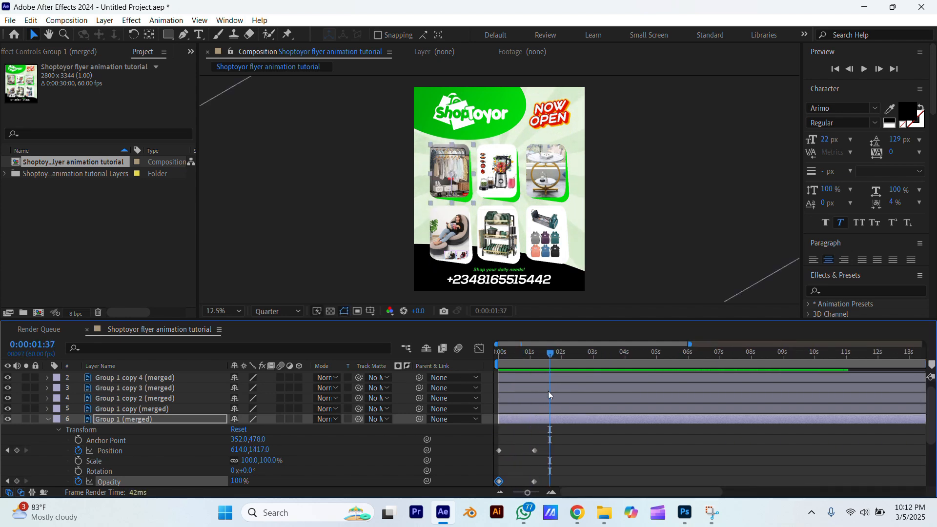
drag(549, 354, 546, 356)
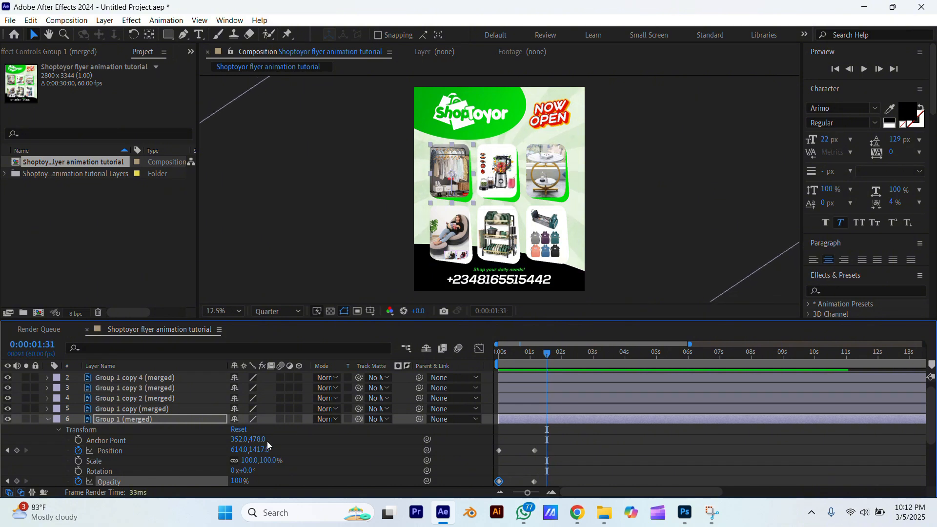
drag(255, 449, 310, 453)
Copy the resting position keyframe of Group 1 (merged) to 0:00:02:00 and preview the bounce.
click(563, 357)
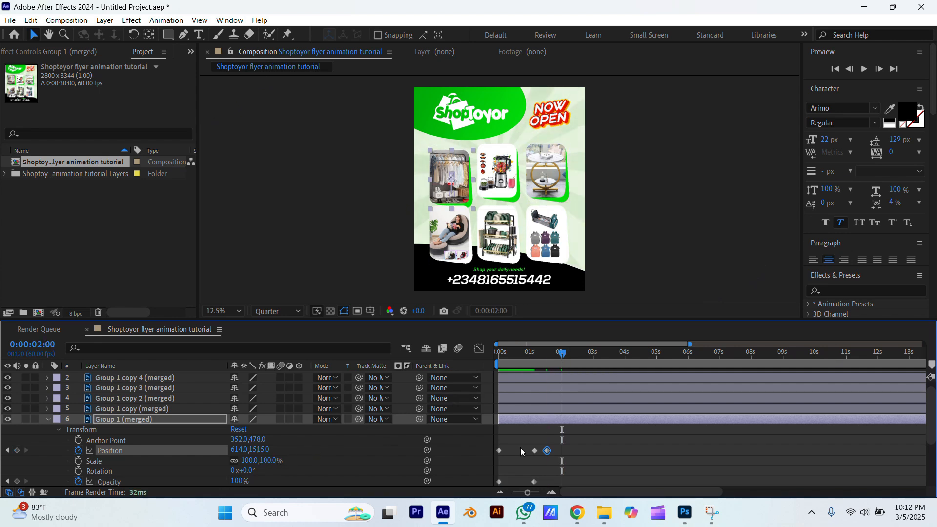
mouse_move(536, 455)
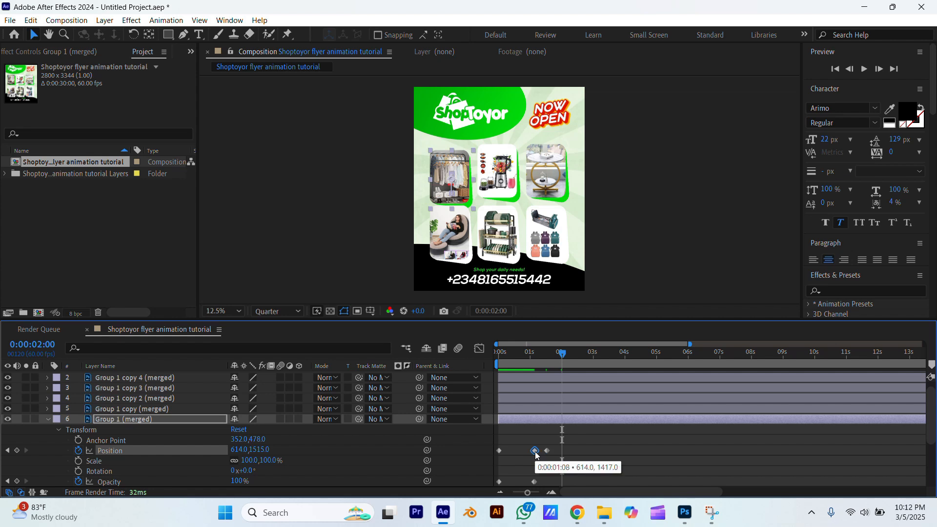
key(ctrl+c)
key(ctrl+v)
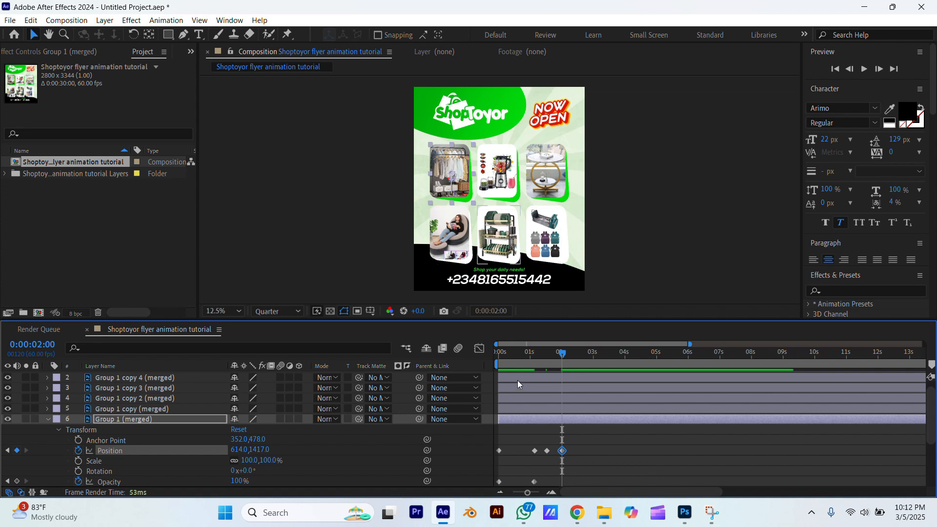
key(space)
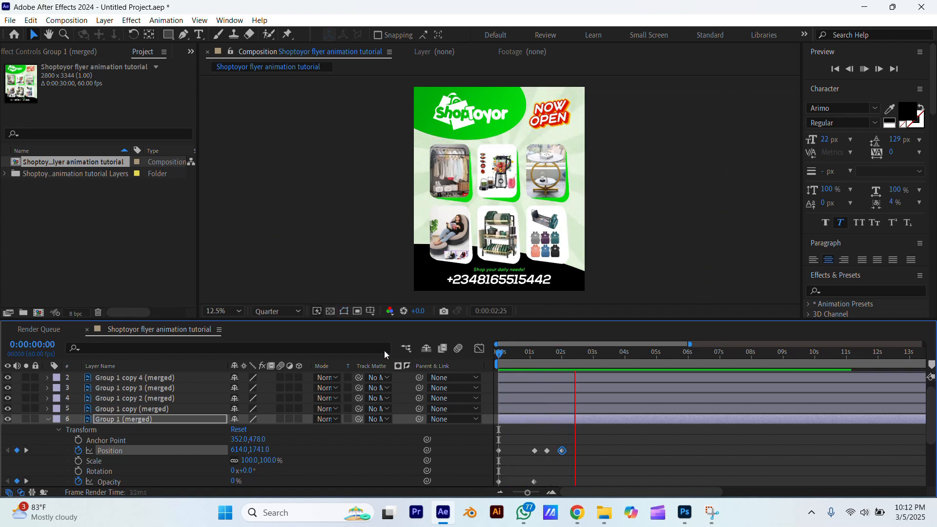
key(space)
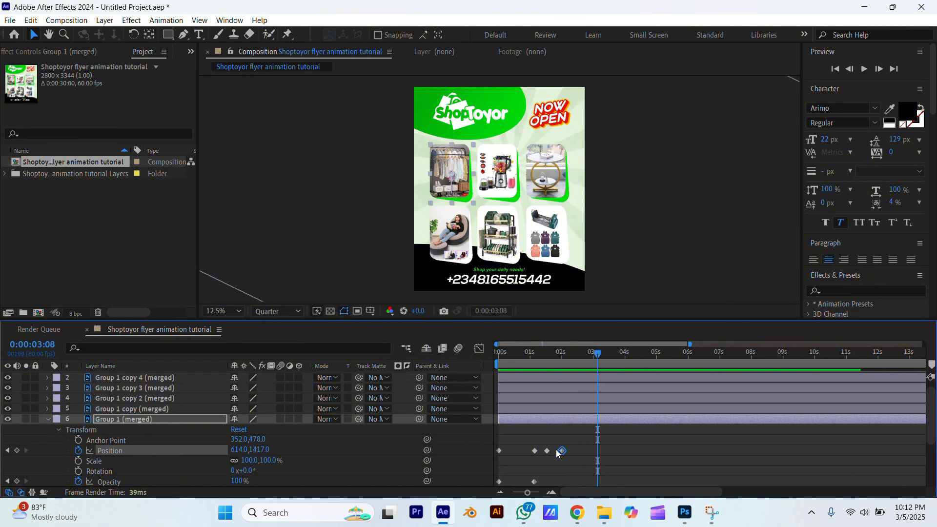
Tighten the Group 1 (merged) animation by moving its later keyframes earlier, ending the bounce at about 1.5 seconds, and preview it.
click(547, 452)
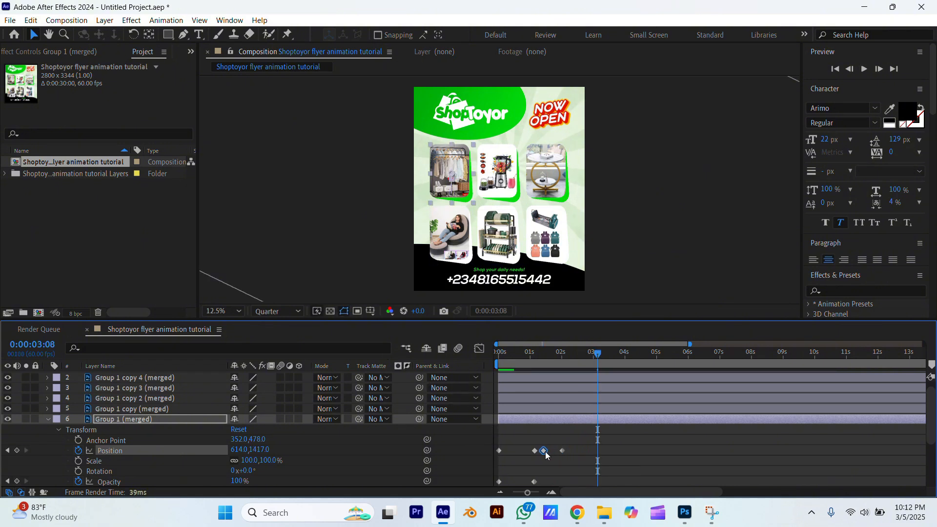
drag(562, 451, 555, 452)
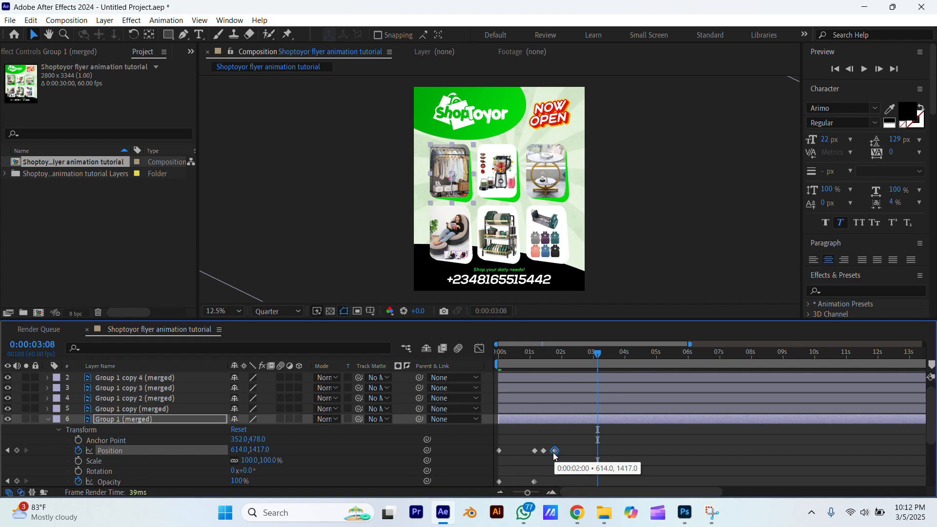
key(space)
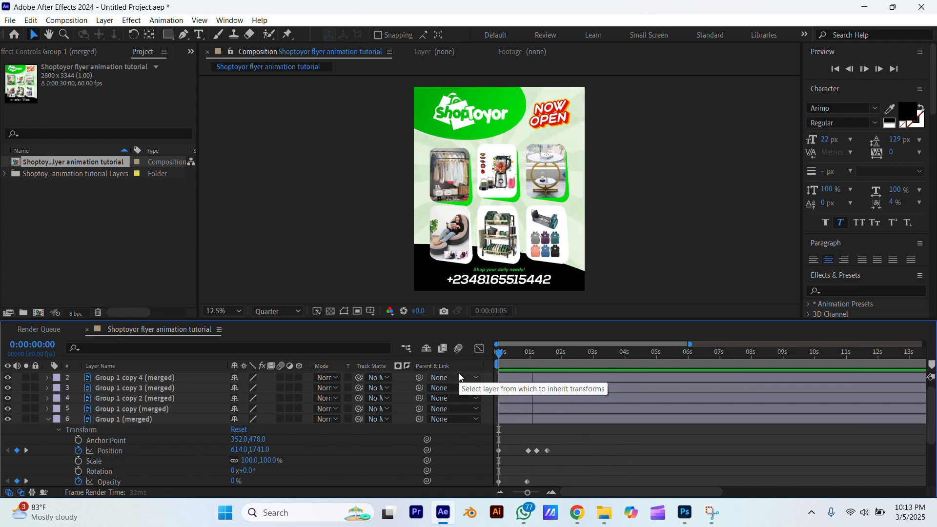
key(space)
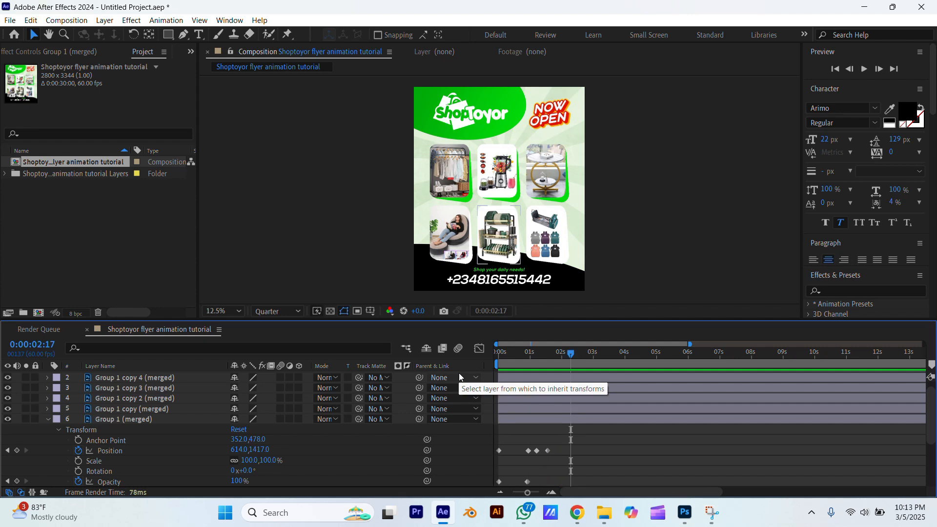
Collapse Group 1 (merged) and set position and opacity keyframes on Group 1 copy (merged) at about 1 second.
click(48, 419)
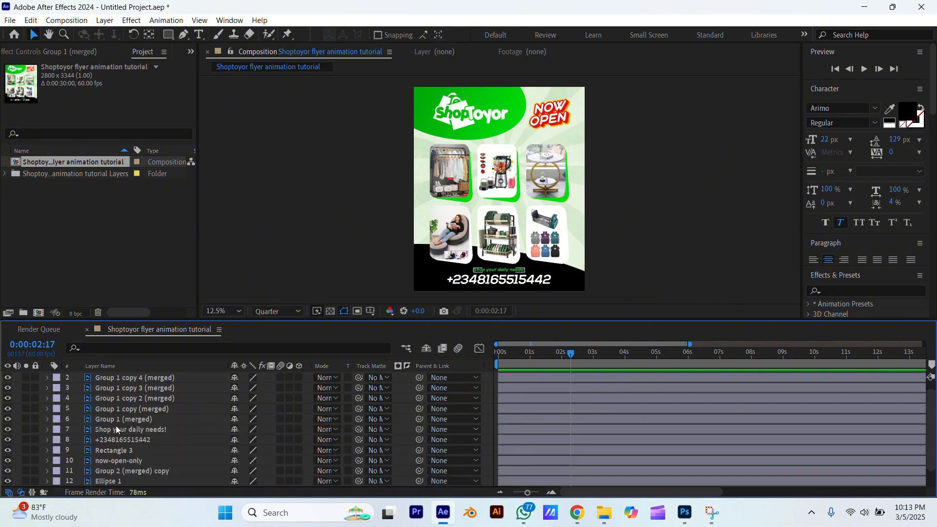
click(121, 421)
click(47, 419)
click(122, 409)
drag(524, 352, 396, 383)
click(47, 409)
click(59, 420)
click(78, 440)
click(78, 472)
Start Group 1 copy (merged) at position 1394.0, 1703.0 and 0% opacity at 0:00:00:00, and preview its entrance.
drag(266, 440, 312, 440)
drag(235, 471, 21, 503)
key(space)
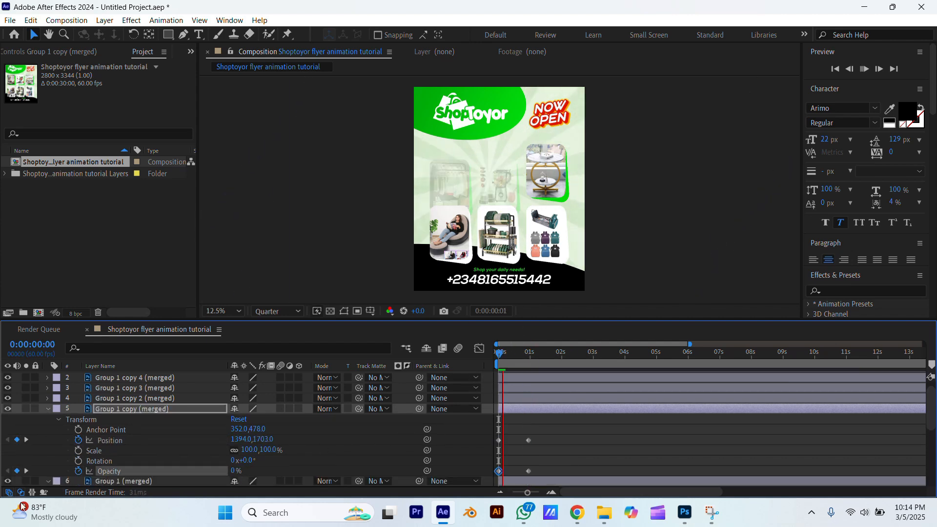
key(space)
Add a bounce to Group 1 copy (merged) with a lower position at about 1.3 seconds and its resting position copied to about 1.7 seconds.
drag(498, 353, 539, 353)
drag(265, 440, 259, 439)
click(529, 441)
drag(539, 354, 496, 354)
key(ctrl+c)
key(ctrl+v)
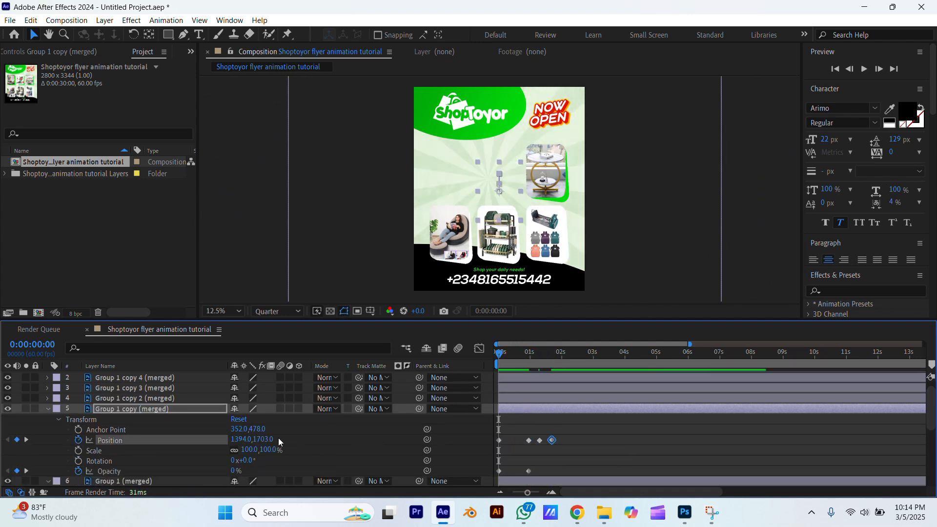
Lower the starting position of Group 1 copy (merged) to 1394.0, 1838.0 and preview the longer slide.
drag(265, 440, 344, 435)
key(space)
key(space)
key(space)
key(space)
Animate Group 1 copy 2 (merged) from position 2193.5, 1897.0 and 0% opacity at 0:00:00:00 to its resting place and full opacity at about 1 second.
drag(571, 353, 495, 355)
click(47, 409)
click(134, 399)
click(48, 399)
click(59, 410)
click(135, 471)
key(u)
click(78, 430)
click(78, 460)
drag(265, 429, 573, 404)
drag(237, 460, 166, 461)
Add a bounce to Group 1 copy 2 (merged) with a lower position after 1 second and a copied resting position keyframe, and preview it.
drag(498, 354, 541, 355)
drag(265, 429, 366, 430)
click(529, 430)
drag(541, 355, 441, 368)
key(ctrl+c)
key(ctrl+v)
key(space)
key(space)
Slide and fade in Group 1 copy 3 (merged) from position 614.0, 2764.0 and 0% opacity at 0:00:00:00 over about 1 second, and preview it.
click(148, 387)
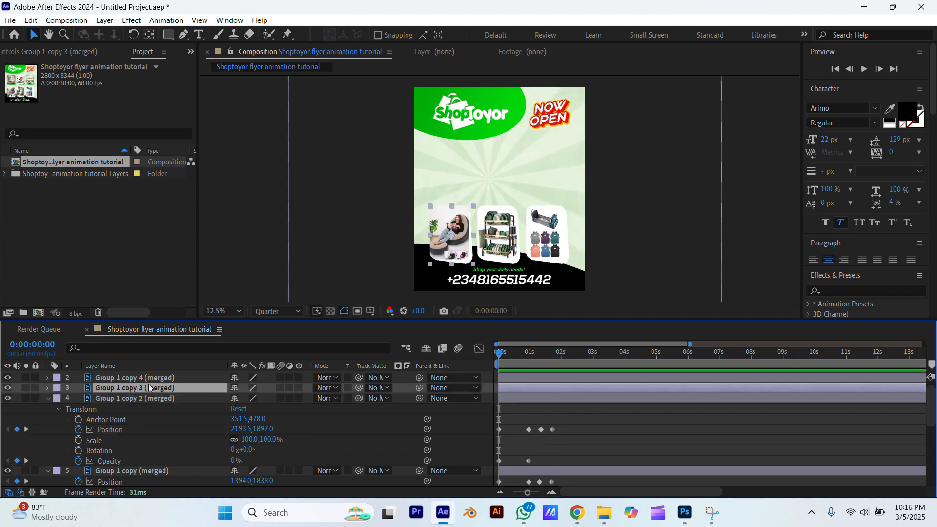
mouse_move(498, 354)
mouse_down()
mouse_move(529, 355)
mouse_move(496, 355)
mouse_up()
click(48, 388)
click(78, 420)
click(78, 451)
drag(263, 419, 429, 427)
drag(235, 450, 176, 450)
key(space)
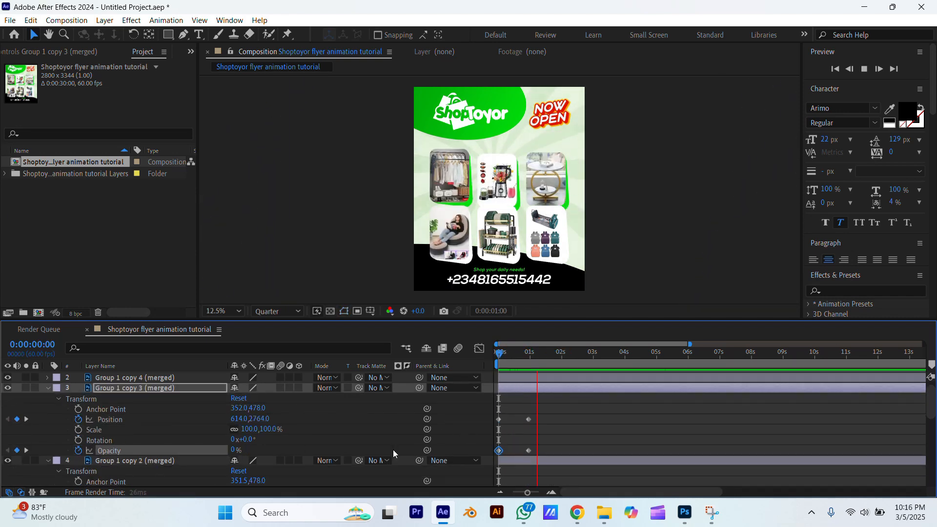
key(space)
Add a bounce to Group 1 copy 3 (merged), dipping at about 1.3 seconds and resting again at about 1.6 seconds, and preview it.
drag(498, 354, 538, 355)
drag(261, 419, 365, 419)
drag(538, 355, 549, 355)
click(529, 420)
key(ctrl+c)
key(ctrl+v)
drag(549, 354, 494, 355)
key(space)
key(space)
key(space)
key(space)
Give Group 1 copy 4 (merged) a one-second slide up and fade-in, starting lower and at 0% opacity at 0:00:00:00.
click(47, 388)
click(149, 377)
click(47, 378)
click(78, 409)
click(78, 440)
drag(264, 408, 473, 321)
drag(237, 439, 181, 439)
Add a bounce to Group 1 copy 4 (merged) with position 1394.0, 2630.0 at 0:00:01:16 and a copied resting position keyframe, and preview it.
drag(499, 355, 539, 356)
drag(263, 408, 403, 388)
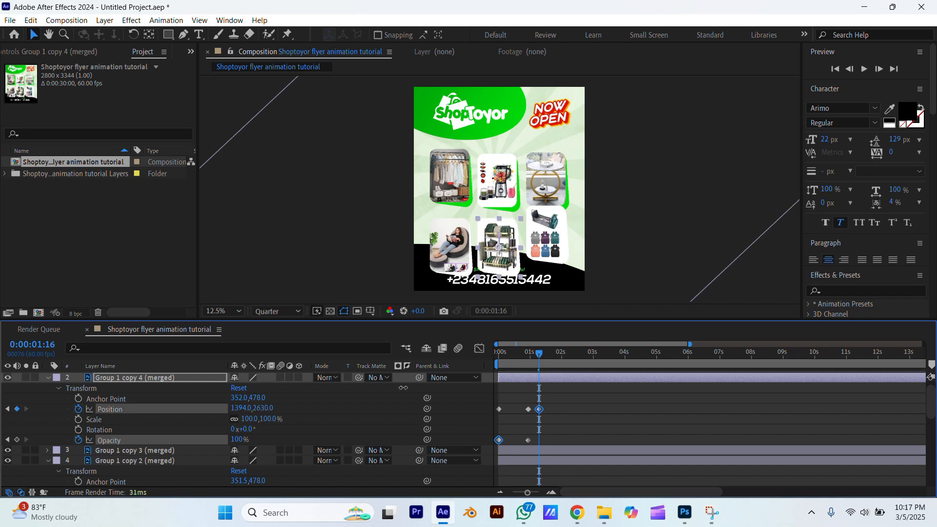
drag(538, 354, 495, 356)
click(528, 409)
key(ctrl+c)
key(ctrl+v)
key(space)
key(space)
key(space)
key(space)
Slide and fade in Group 1 copy 5 (merged) from position 2193.5, 2727.0 and 0% opacity at 0:00:00:00 over about 1 second.
click(47, 378)
scroll(167, 386, up, 1)
click(164, 376)
click(7, 437)
click(7, 438)
click(47, 377)
click(78, 408)
click(79, 439)
drag(263, 408, 371, 401)
drag(238, 439, 180, 439)
Add a bounce to Group 1 copy 5 (merged) with a lower position at 0:00:01:13 and its resting position at about 1.5 seconds, and preview it.
drag(498, 354, 537, 357)
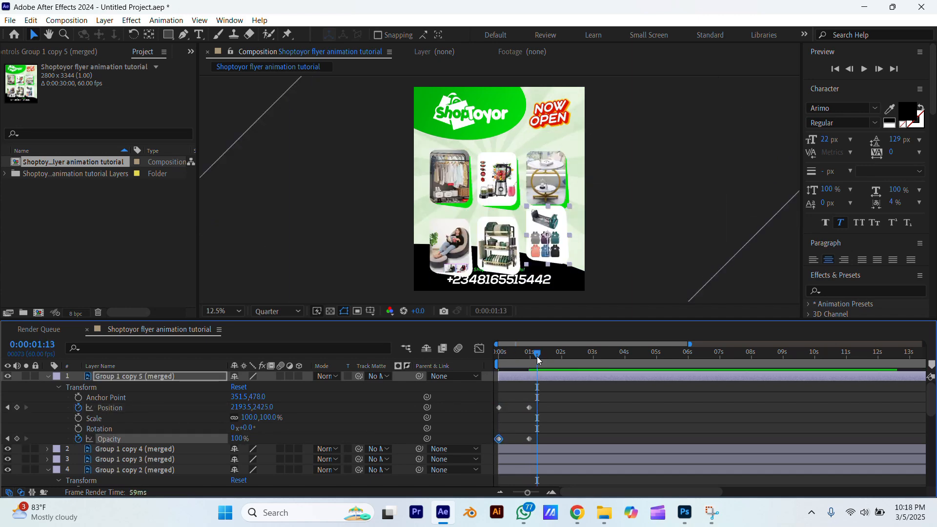
drag(264, 408, 292, 406)
click(546, 357)
click(529, 408)
key(ctrl+c)
key(ctrl+v)
drag(546, 355, 495, 356)
key(space)
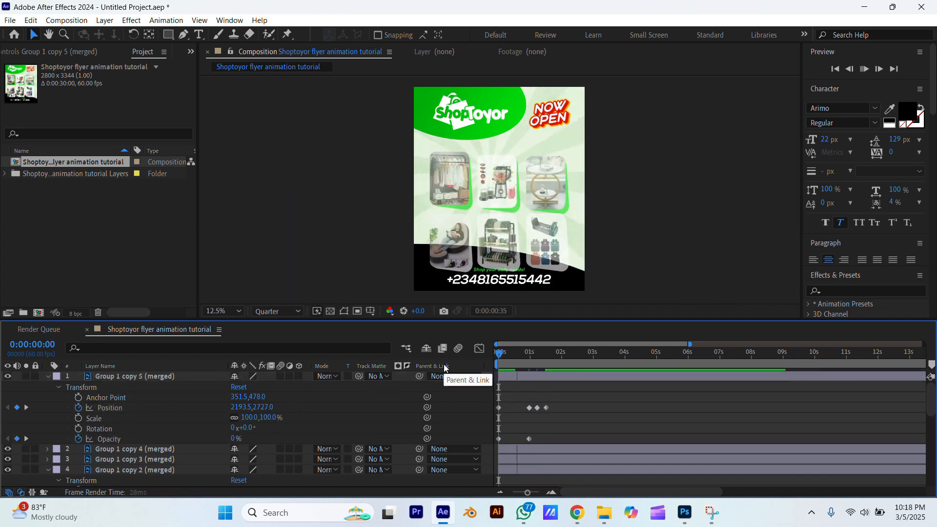
key(space)
Collapse the expanded product image layers and play the whole flyer animation from the start.
click(47, 377)
click(48, 407)
click(48, 418)
click(47, 428)
drag(563, 354, 494, 357)
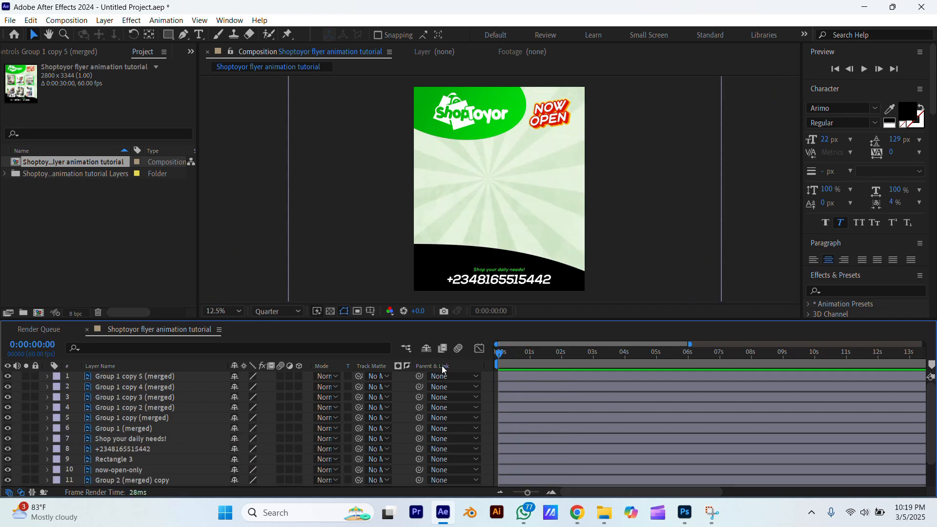
key(space)
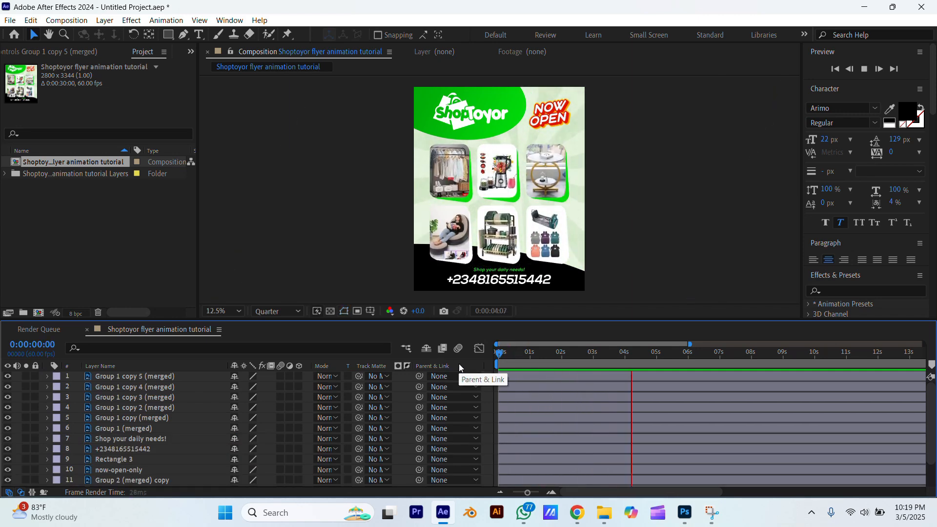
key(space)
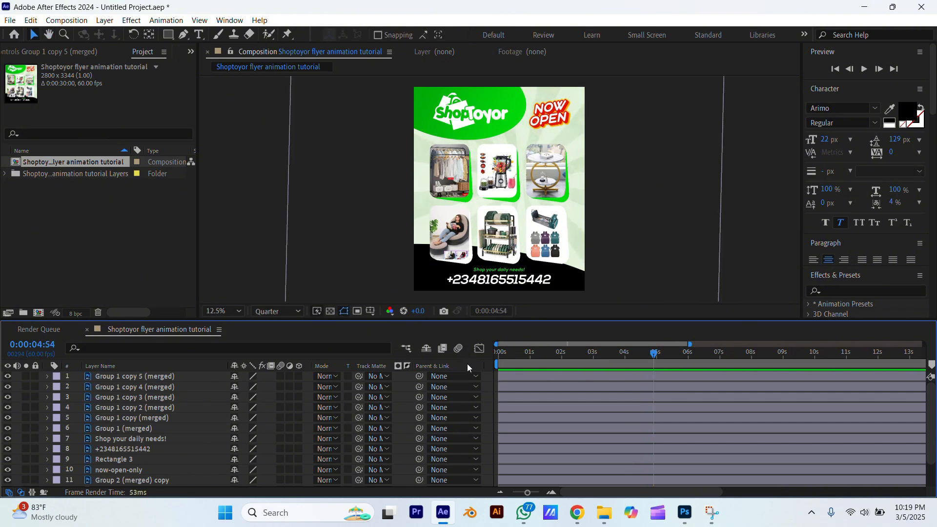
key(space)
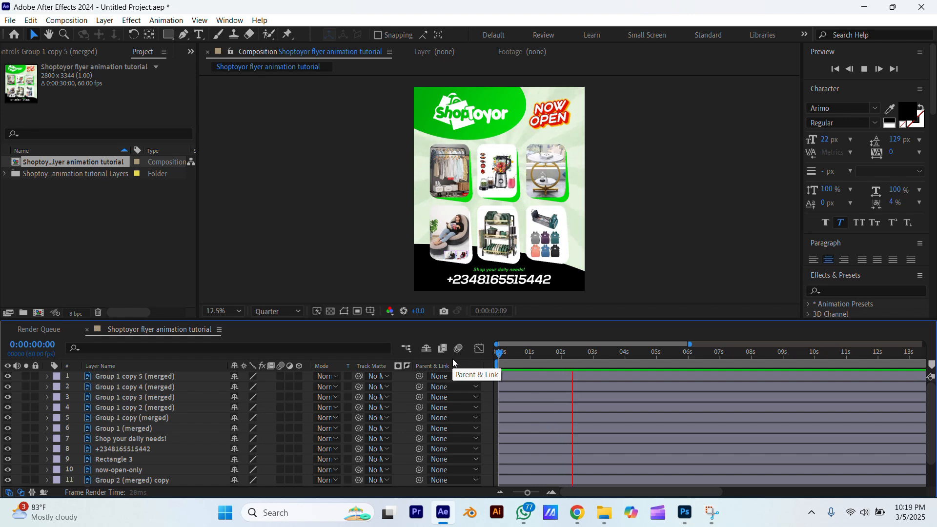
key(space)
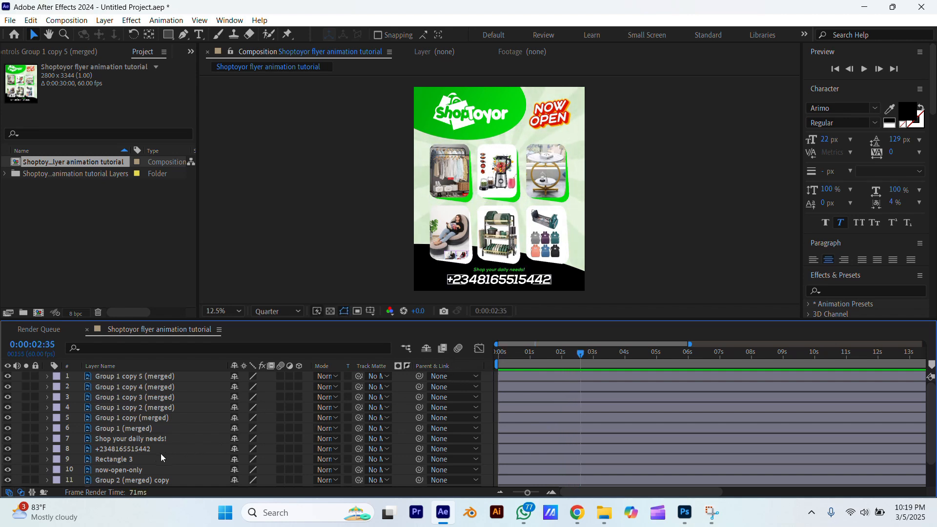
Animate the scale of the now-open-only layer from 120% at 0:00:00:00 to 100% at 0:00:00:59.
click(119, 470)
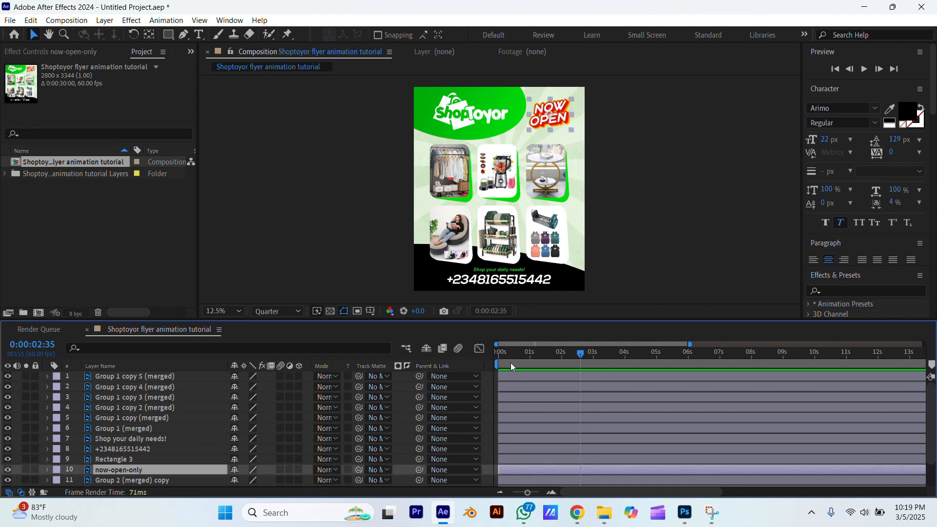
key(Home)
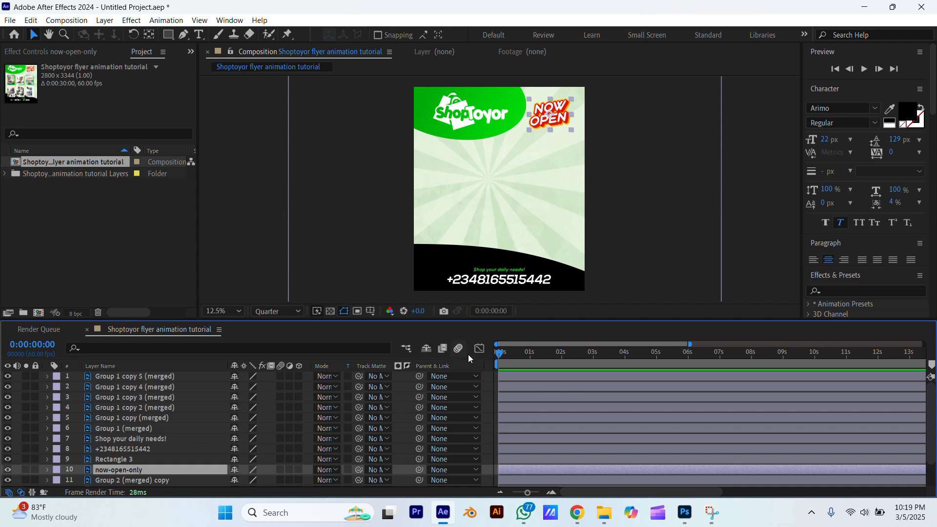
click(531, 354)
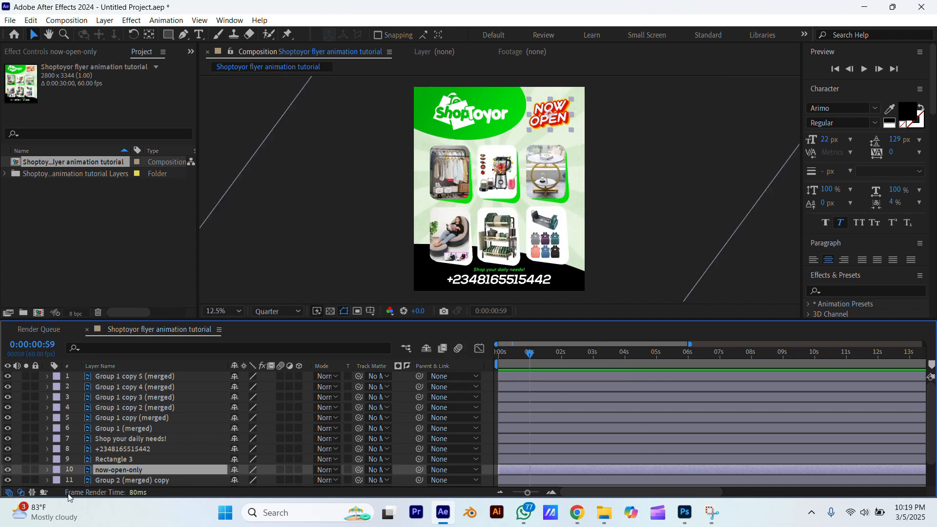
click(48, 469)
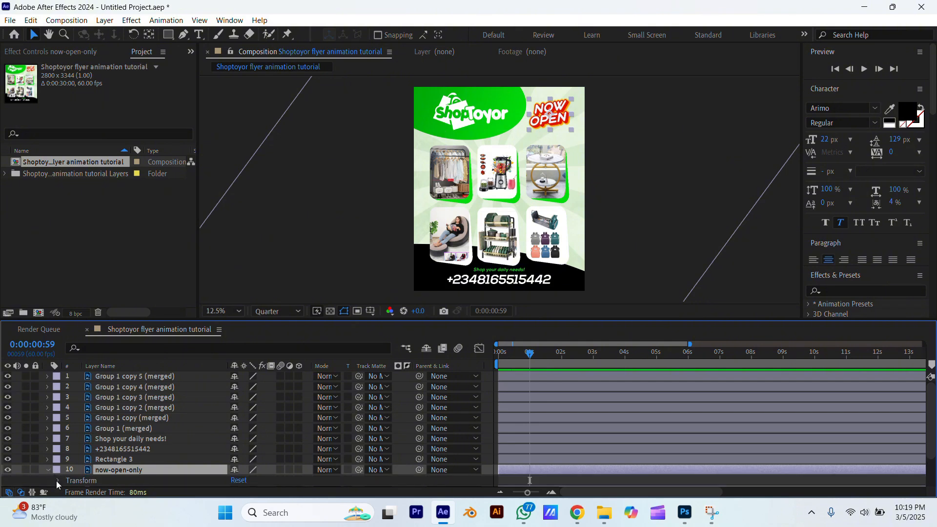
click(58, 481)
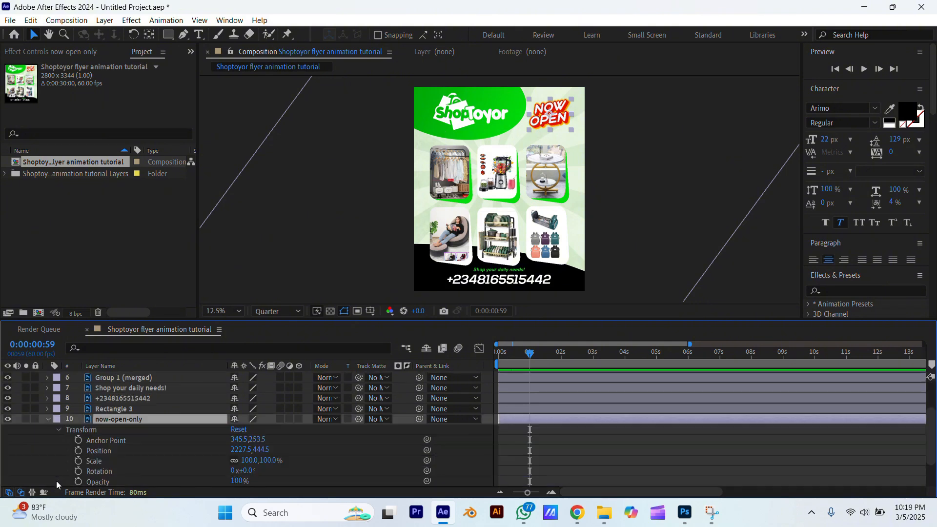
click(79, 461)
drag(518, 355, 452, 358)
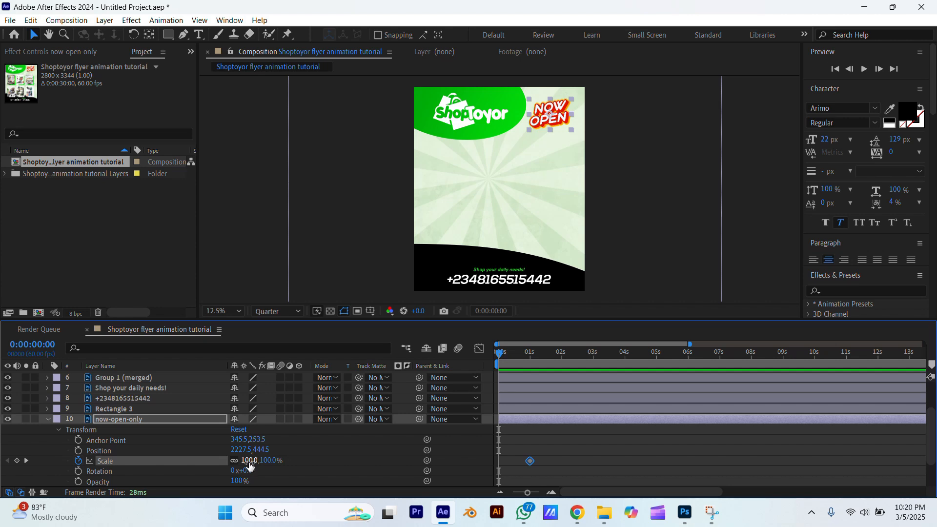
drag(254, 462, 262, 462)
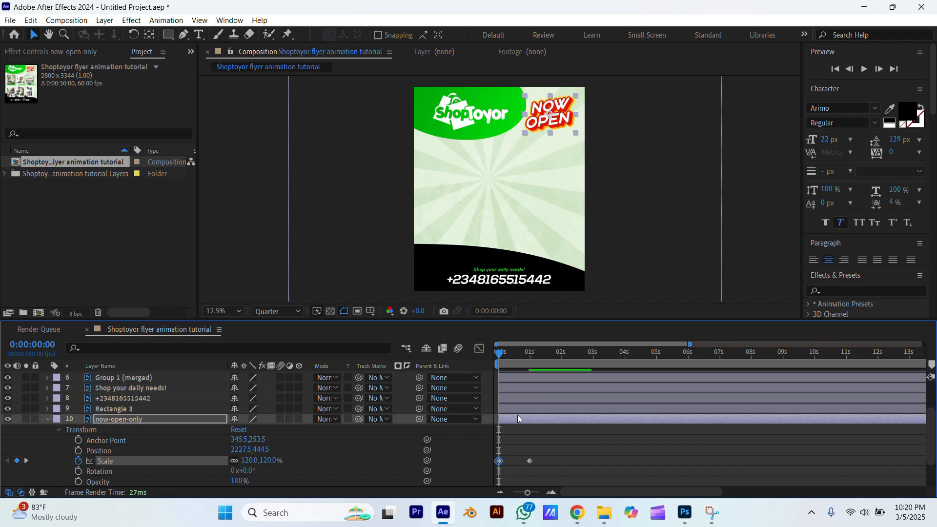
Preview the badge's shrink, and paste the 120% scale keyframe on the now-open-only layer at 0:00:02:02.
key(space)
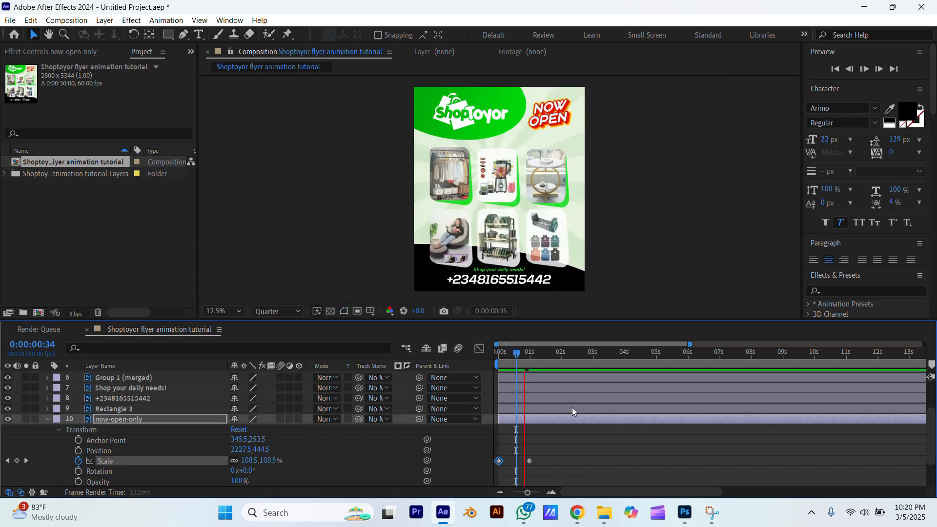
key(space)
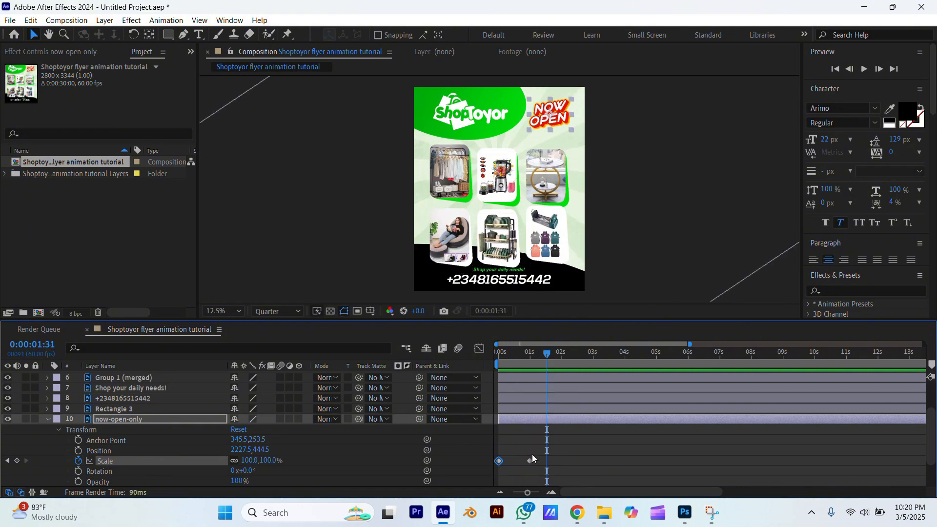
click(564, 355)
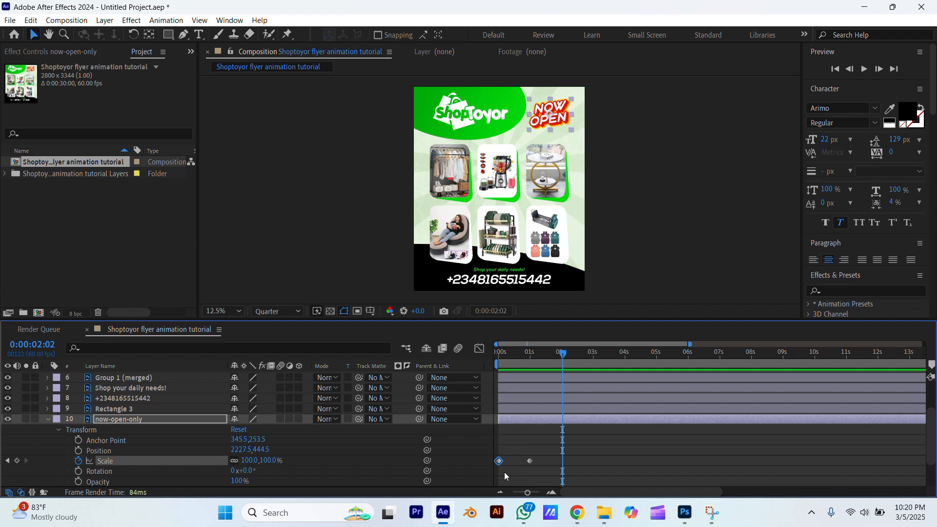
key(ctrl+v)
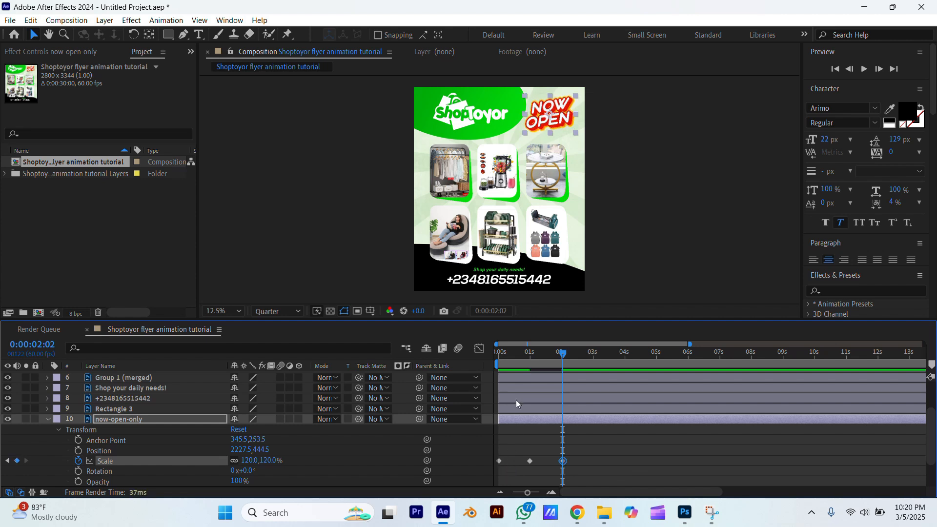
Play the animation from the start to check the Now Open badge scaling down and back up.
drag(509, 355, 456, 369)
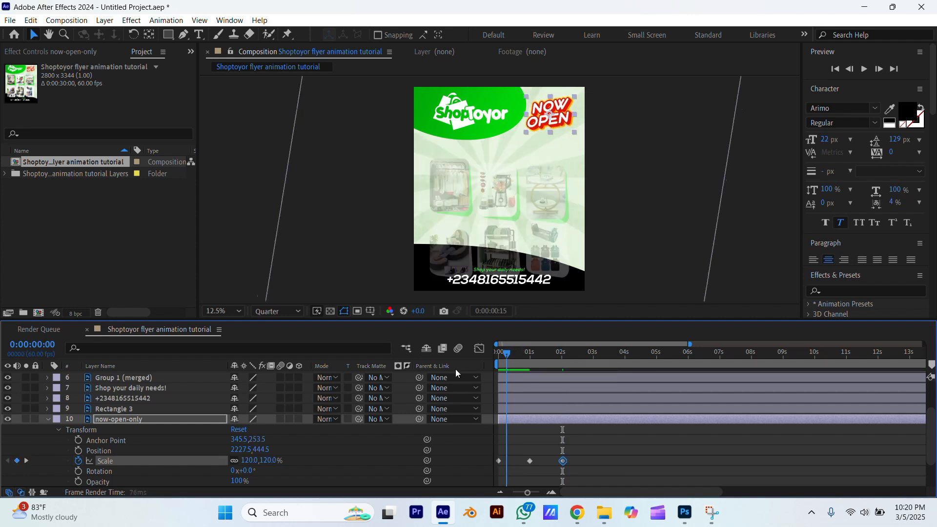
key(space)
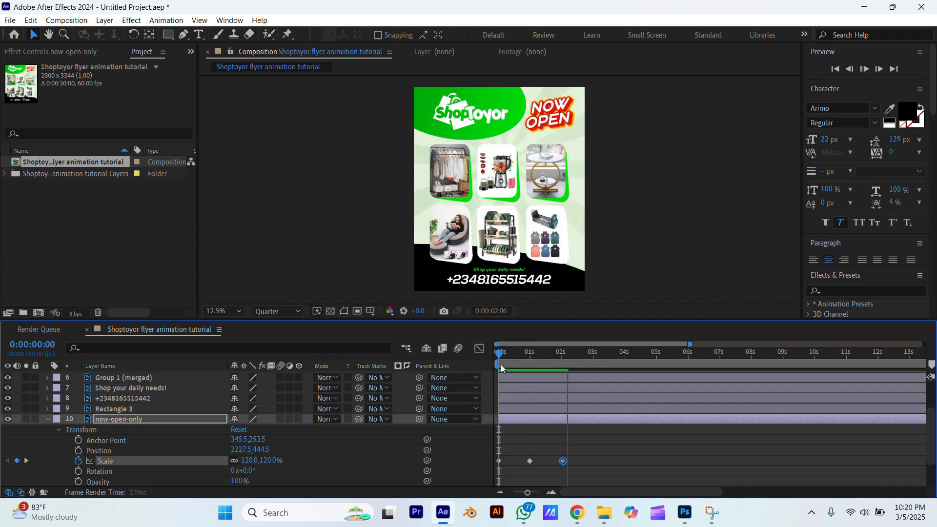
key(space)
key(space)
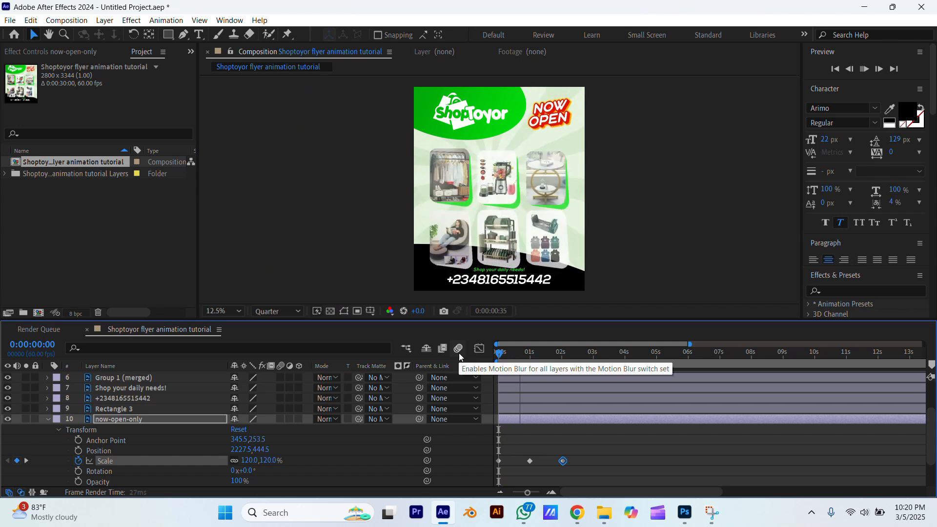
key(space)
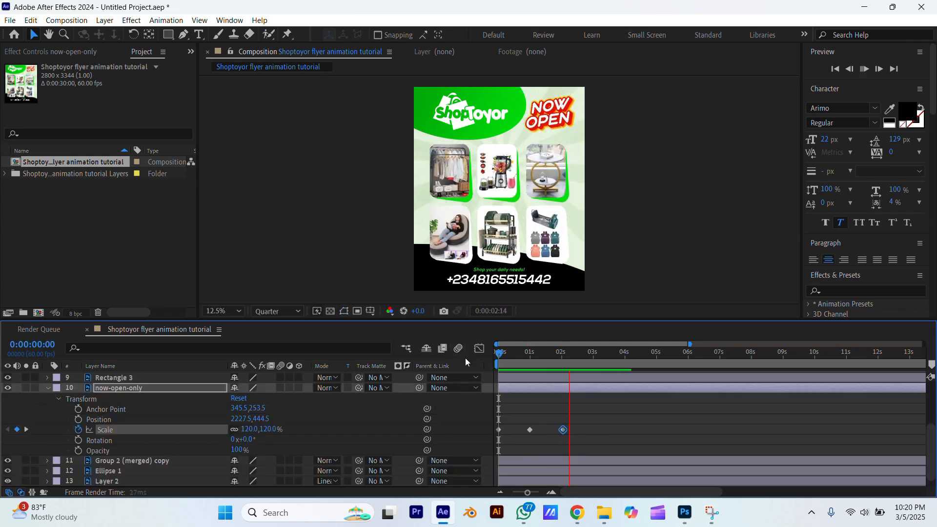
key(space)
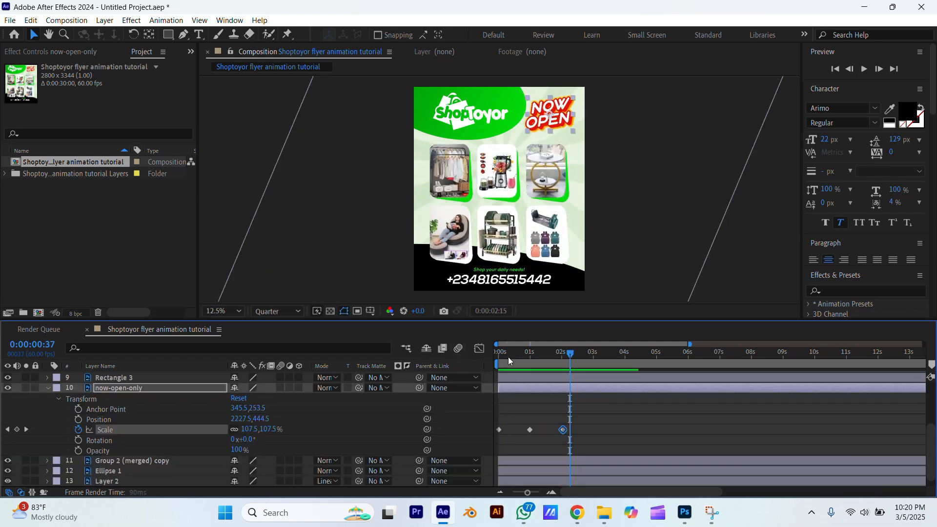
Add the expression loopOut(type = "cycle", numKeyframes = 0) to the now-open-only layer's scale and preview the looping pulse.
drag(508, 356, 492, 357)
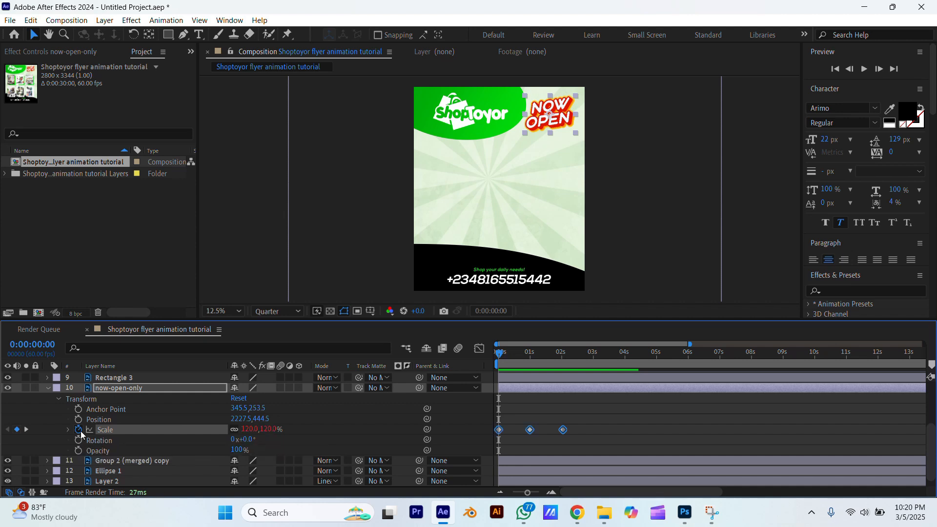
alt+click(79, 430)
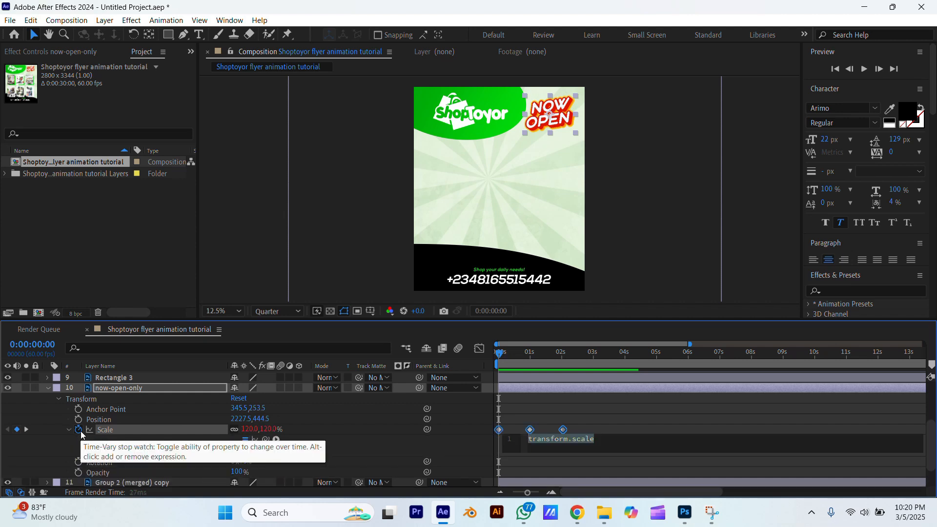
click(276, 440)
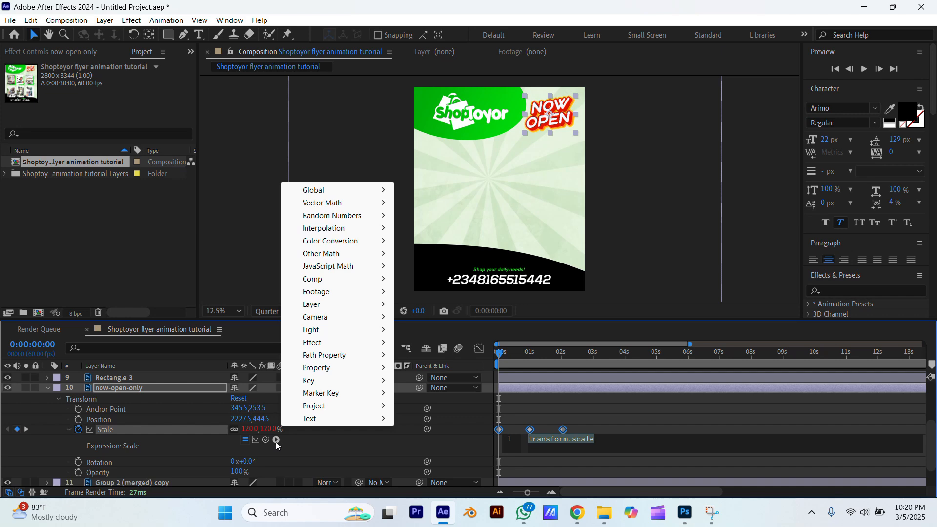
mouse_move(314, 410)
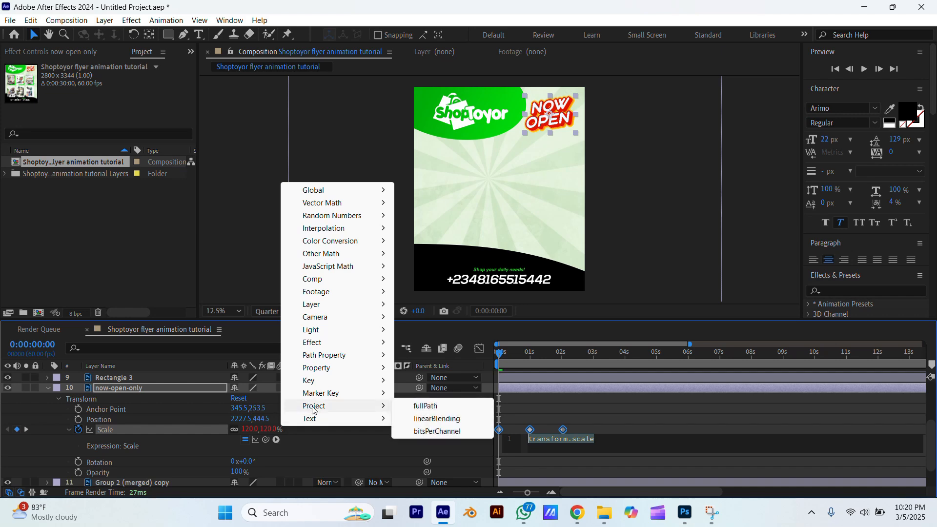
mouse_move(319, 369)
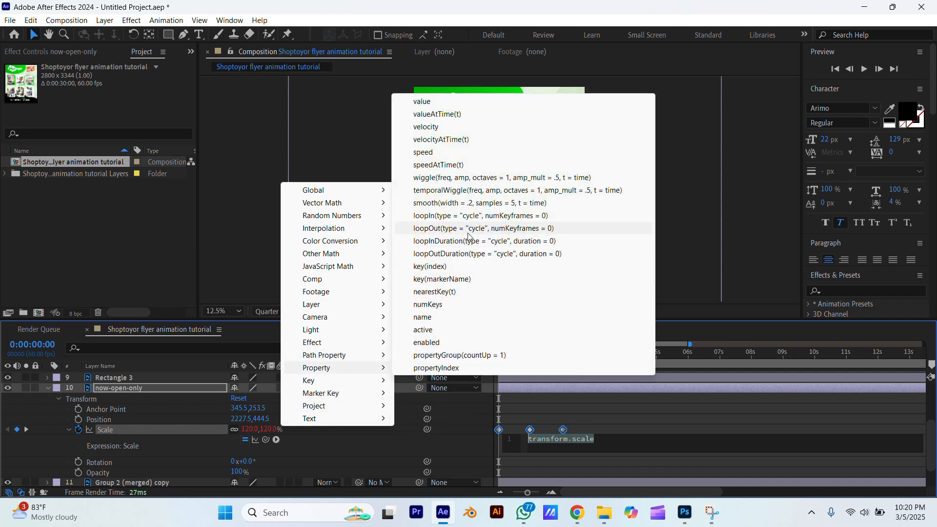
click(439, 229)
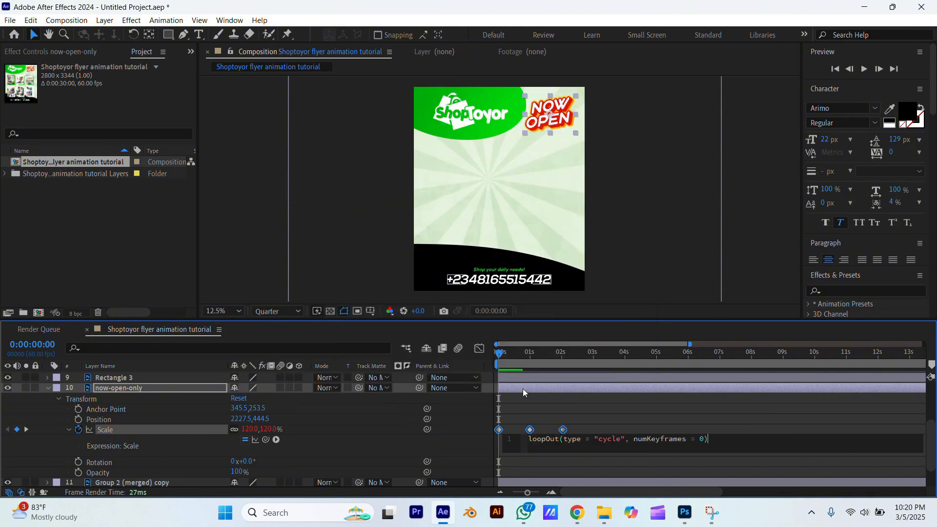
click(516, 354)
key(space)
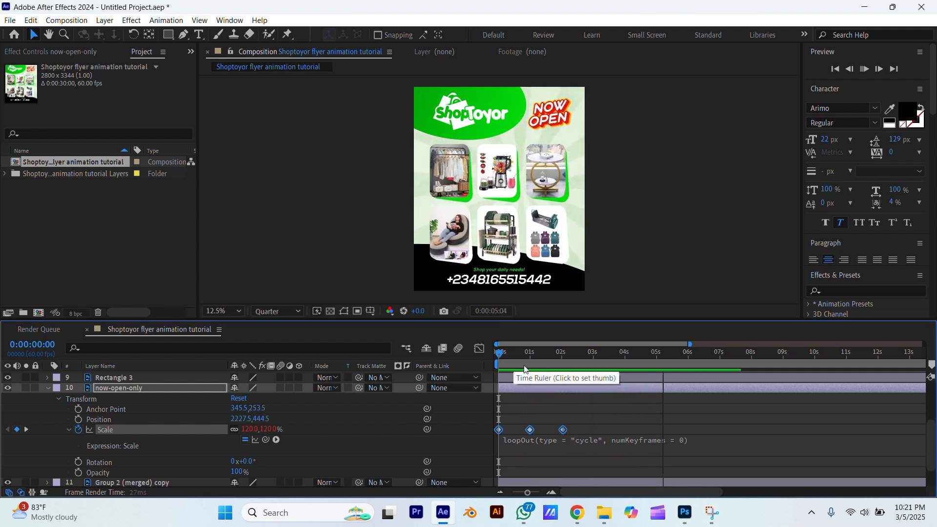
Speed up the badge's pulse by moving its second scale keyframe to about 0.8 seconds and its third to about 1.65 seconds.
click(536, 421)
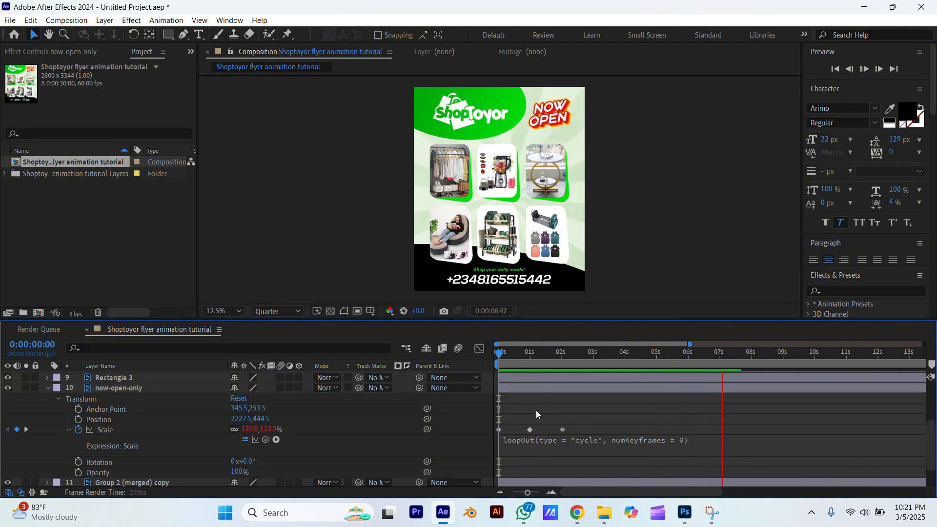
click(530, 357)
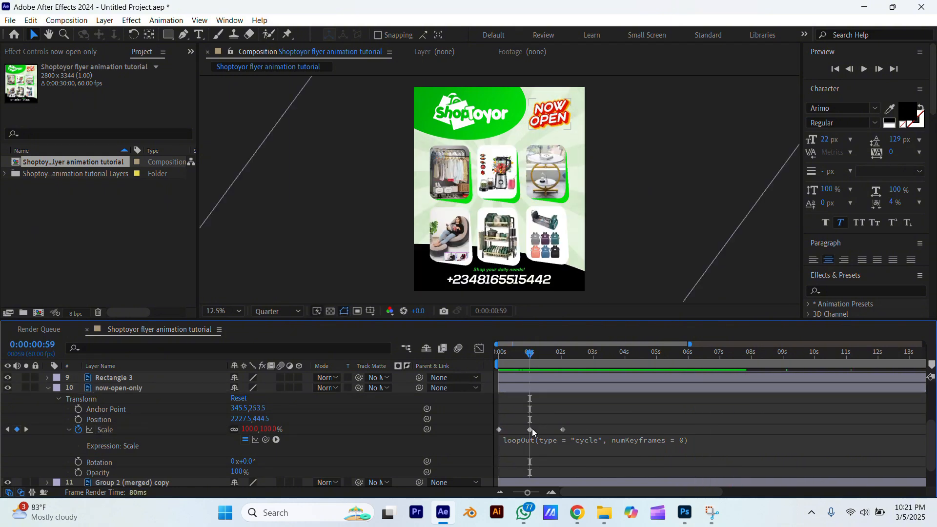
click(528, 430)
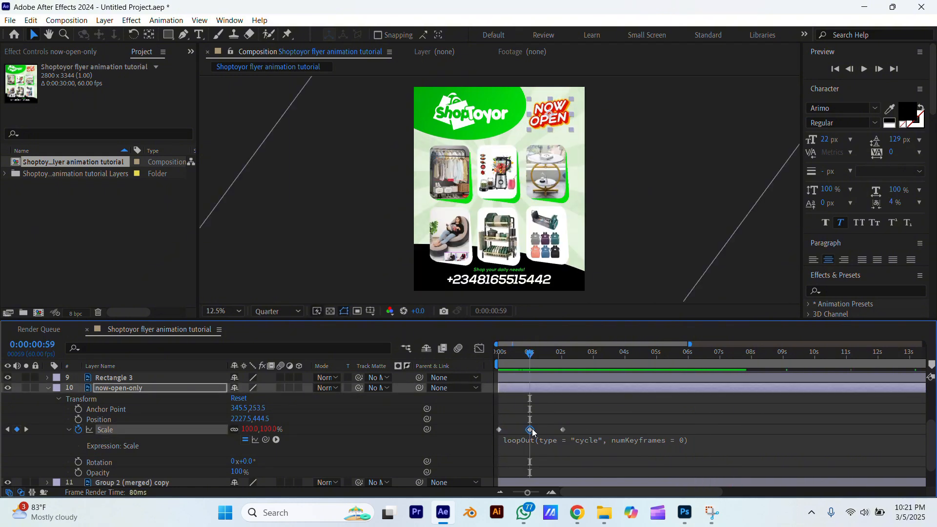
click(562, 430)
mouse_move(564, 429)
mouse_down()
mouse_move(542, 431)
mouse_move(553, 433)
mouse_up()
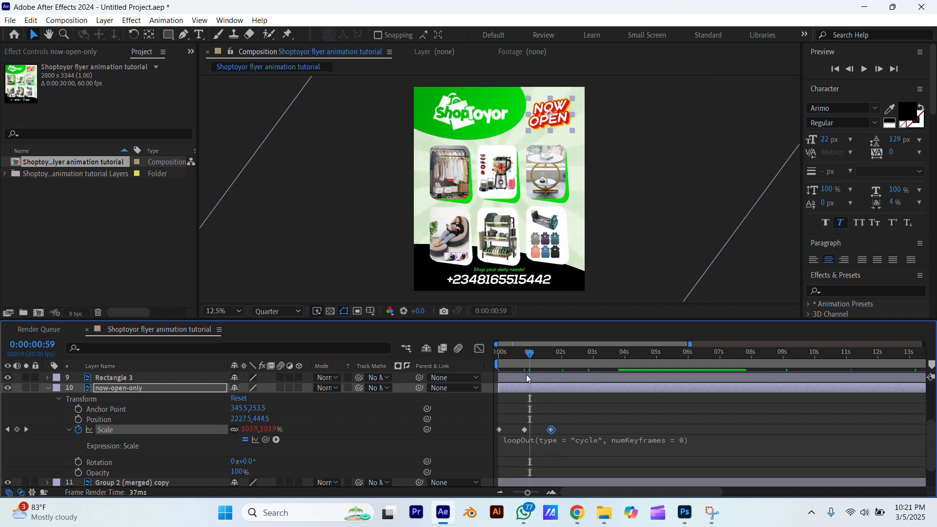
Play the animation from the start to check the faster badge pulse, and collapse the now-open-only layer.
drag(510, 353, 472, 360)
key(space)
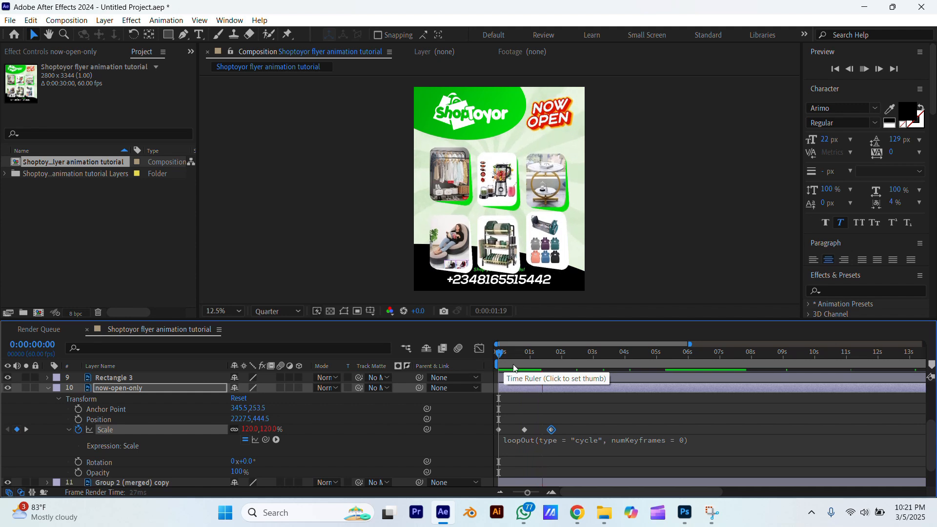
key(space)
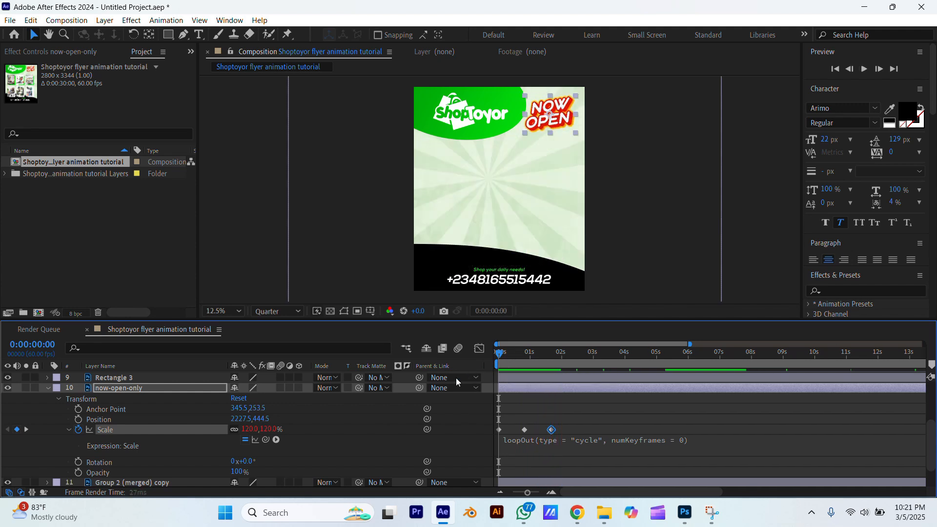
key(space)
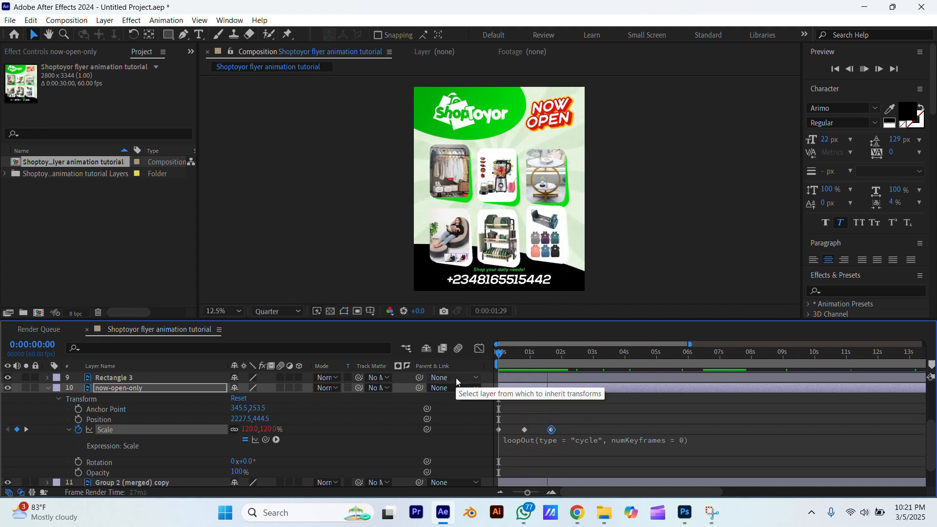
key(space)
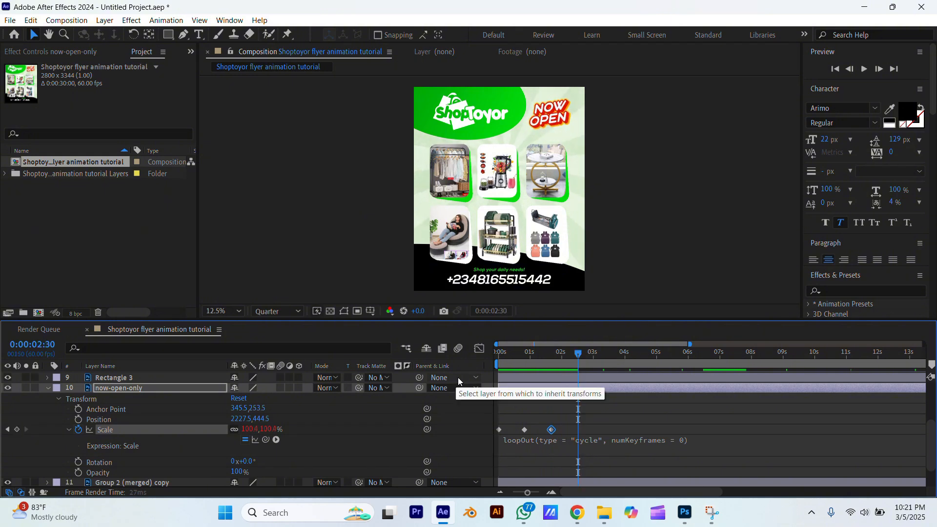
key(space)
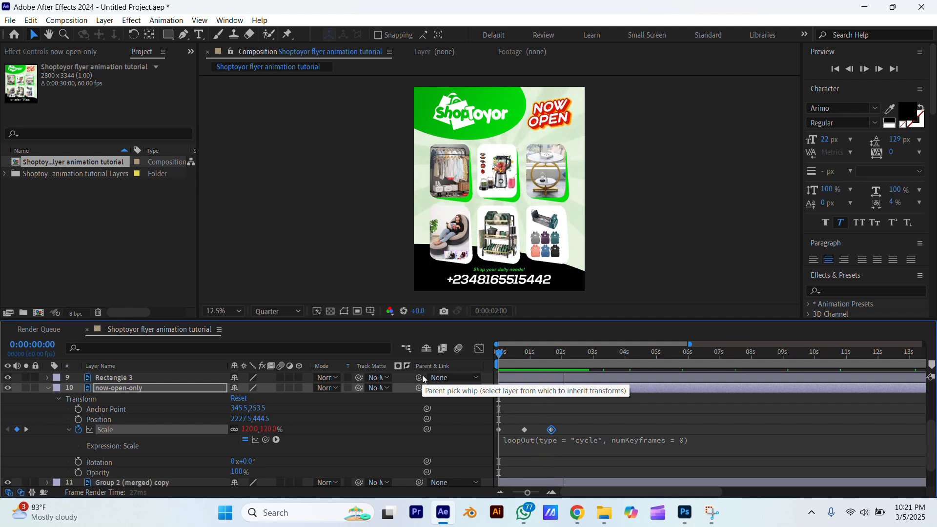
key(space)
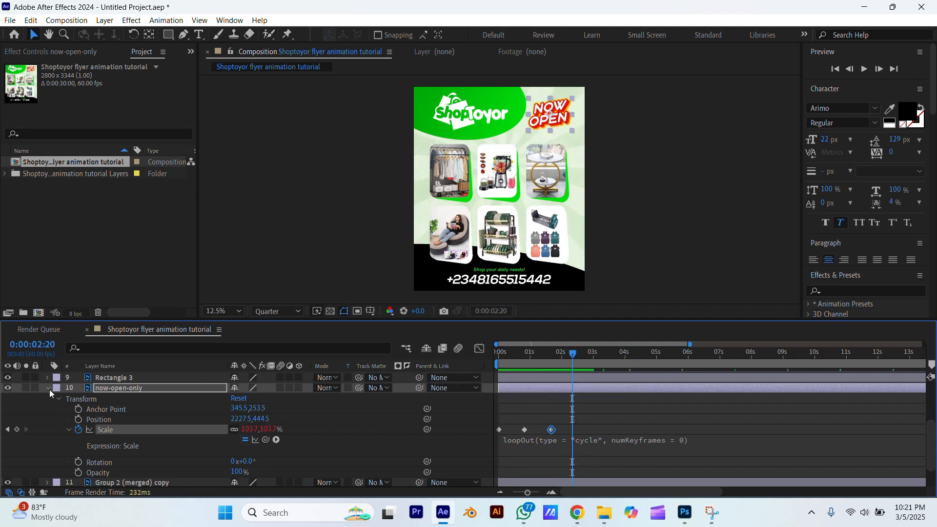
click(49, 389)
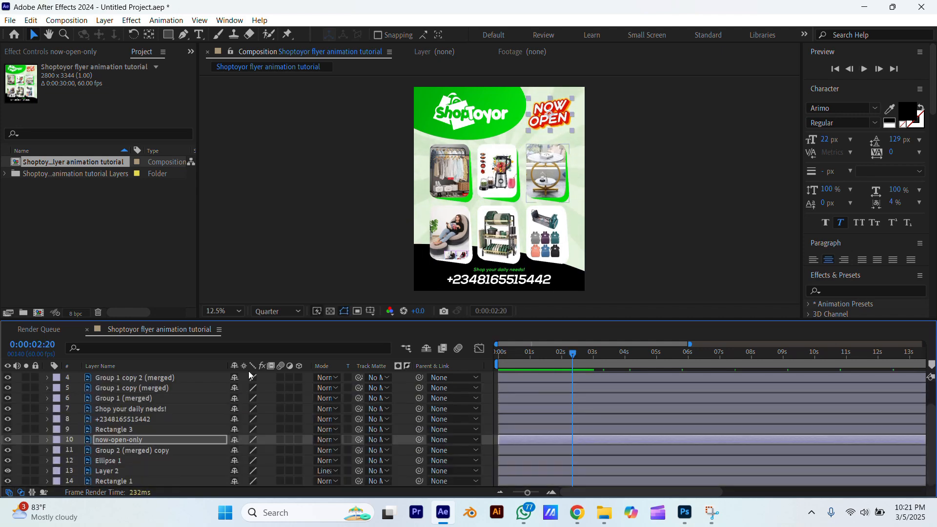
Add position and opacity keyframes to the Ellipse 1 layer at 0:00:02:00, keeping its current position and 100% opacity.
click(132, 388)
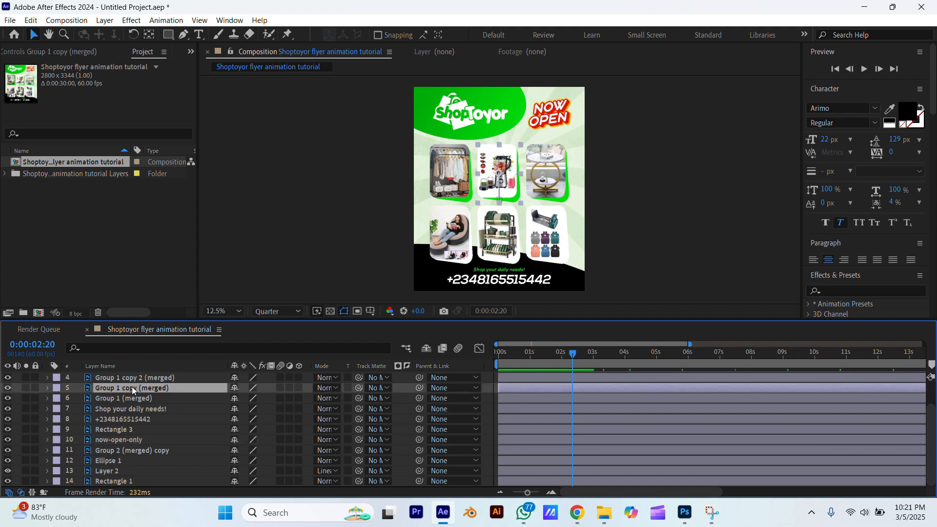
click(120, 461)
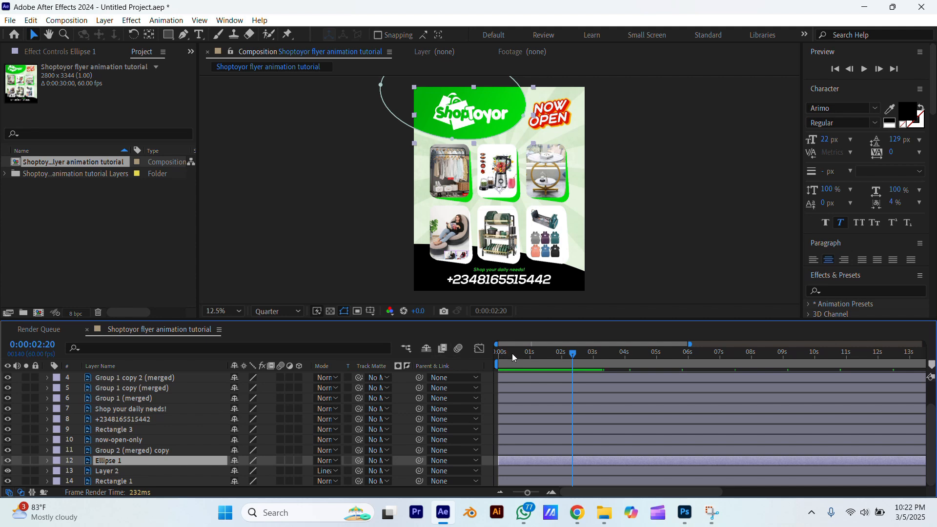
click(529, 352)
drag(536, 354, 542, 354)
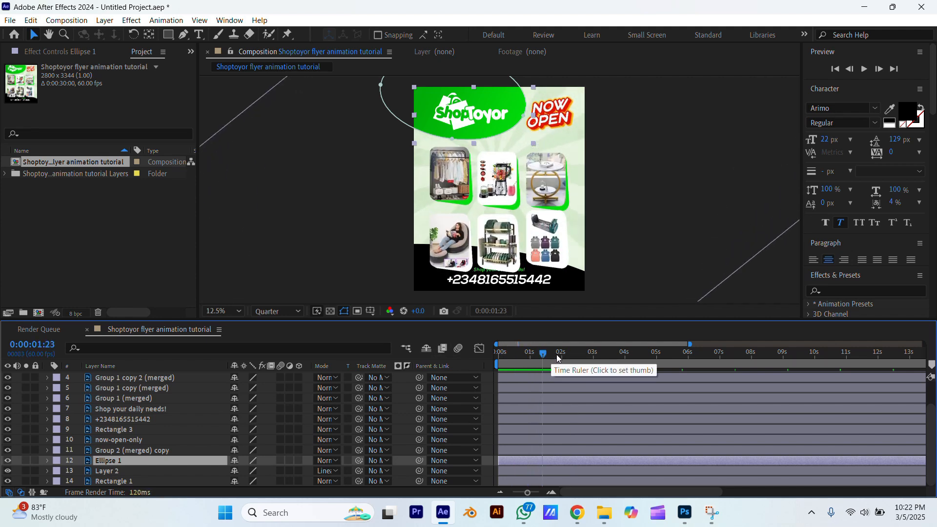
drag(560, 359, 562, 360)
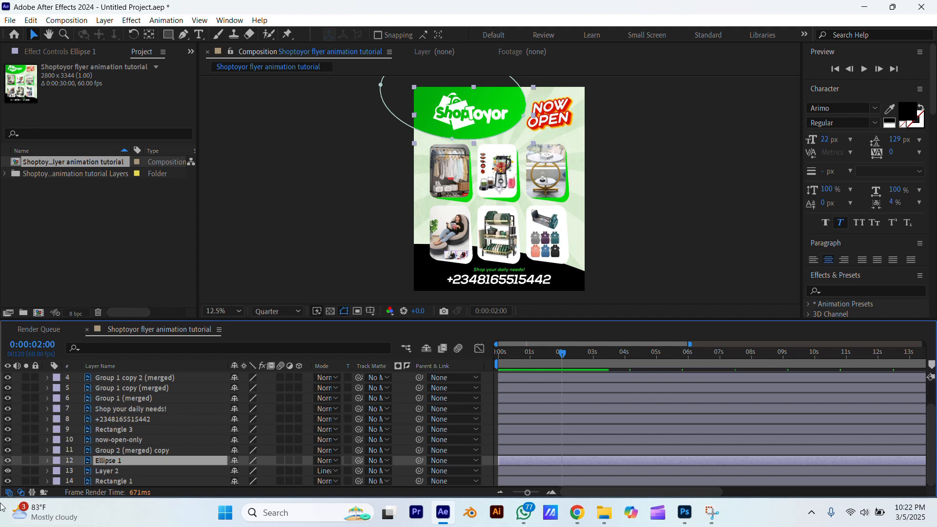
click(51, 460)
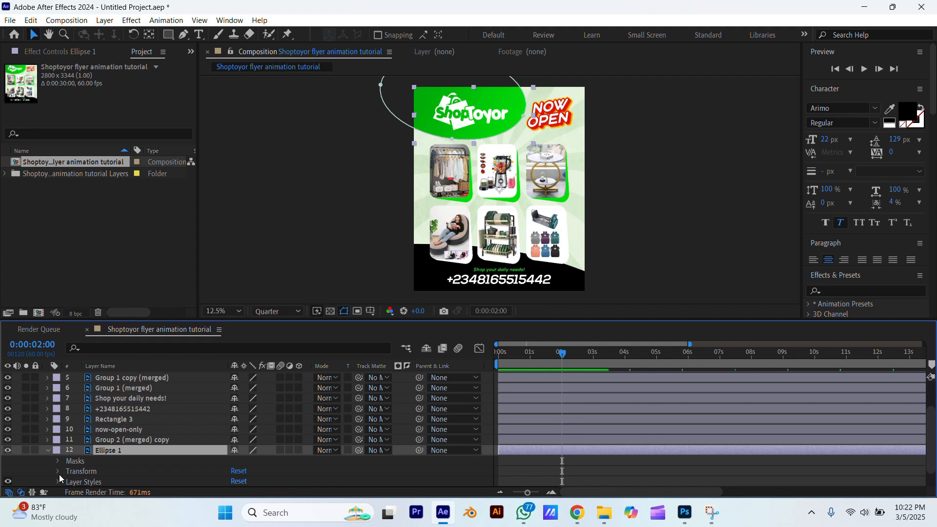
click(59, 474)
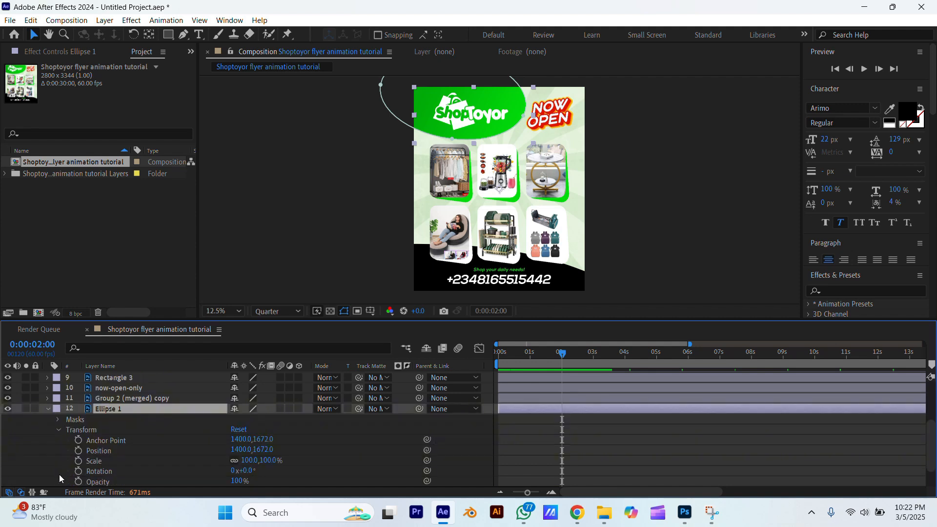
click(78, 450)
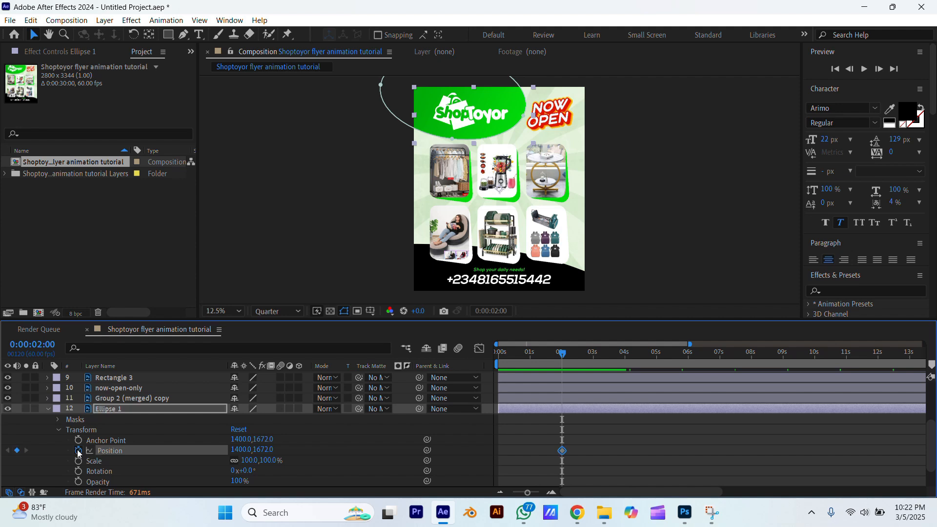
click(78, 481)
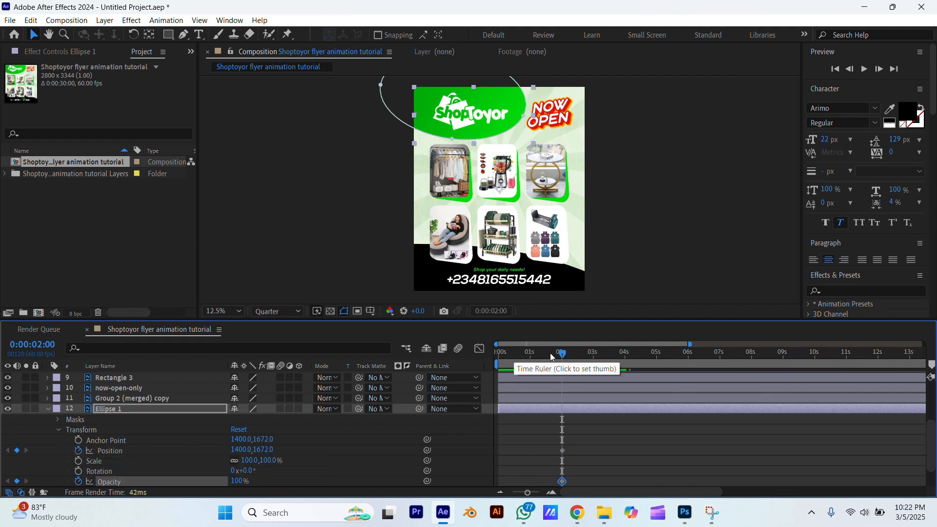
At 0:00:00:00, move the Ellipse 1 layer off the flyer's upper-left corner to about -184, 712, and preview its slide-in.
key(Home)
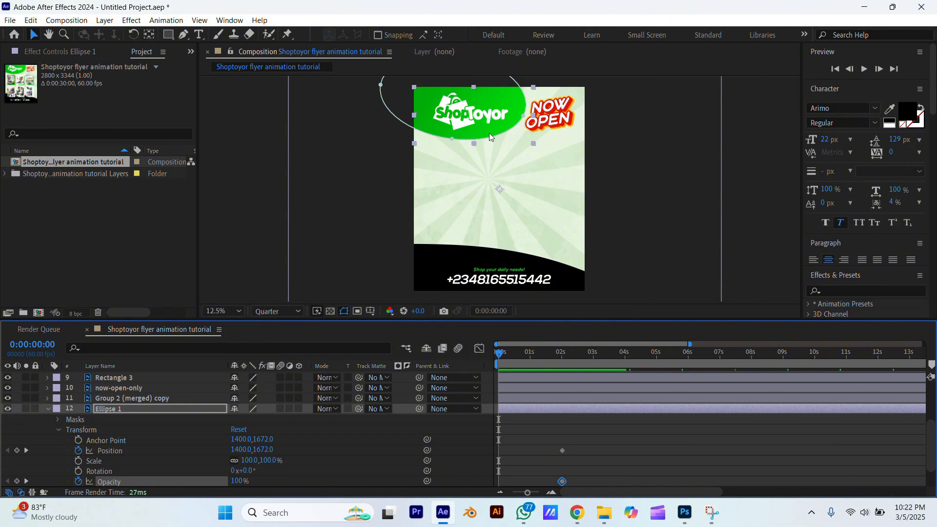
drag(489, 133, 394, 78)
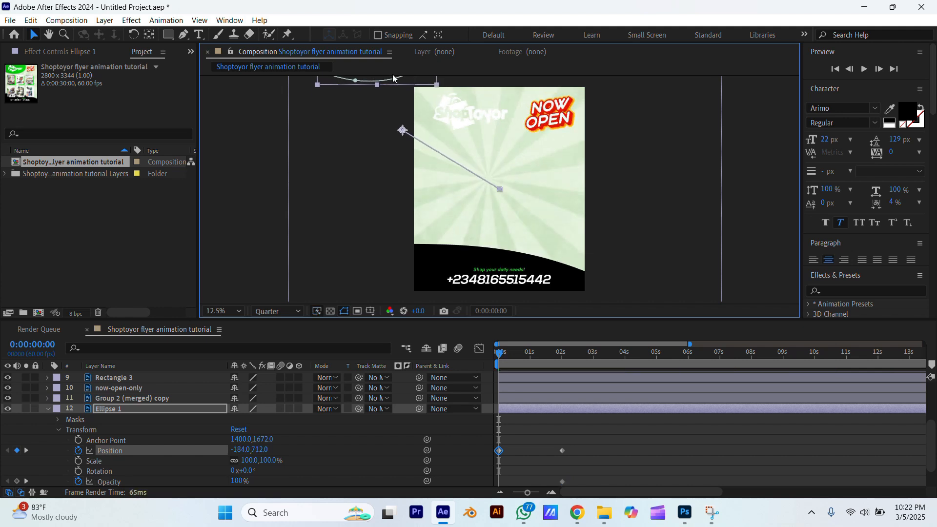
key(space)
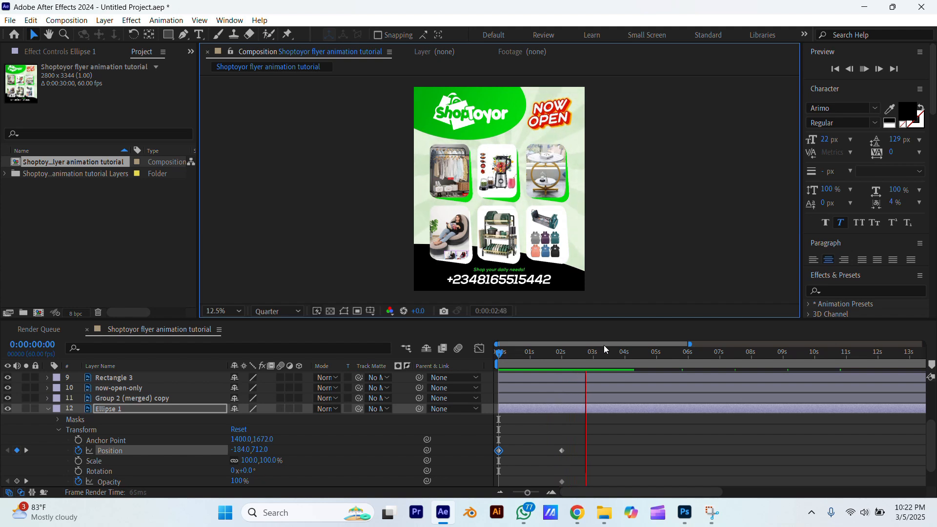
key(space)
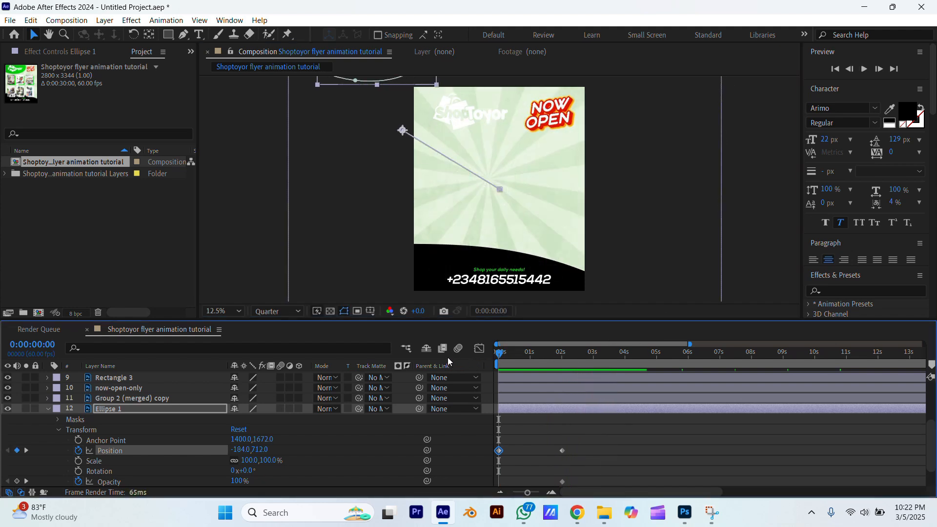
key(space)
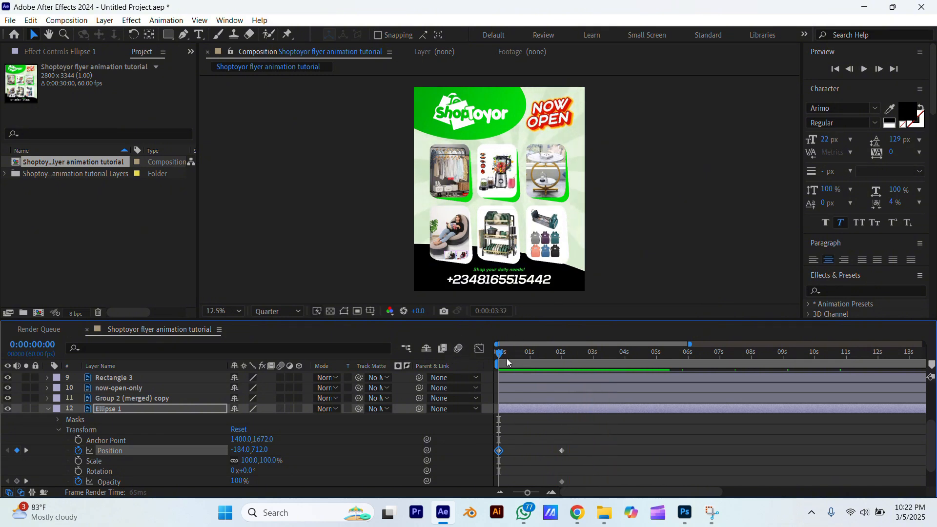
key(space)
key(space)
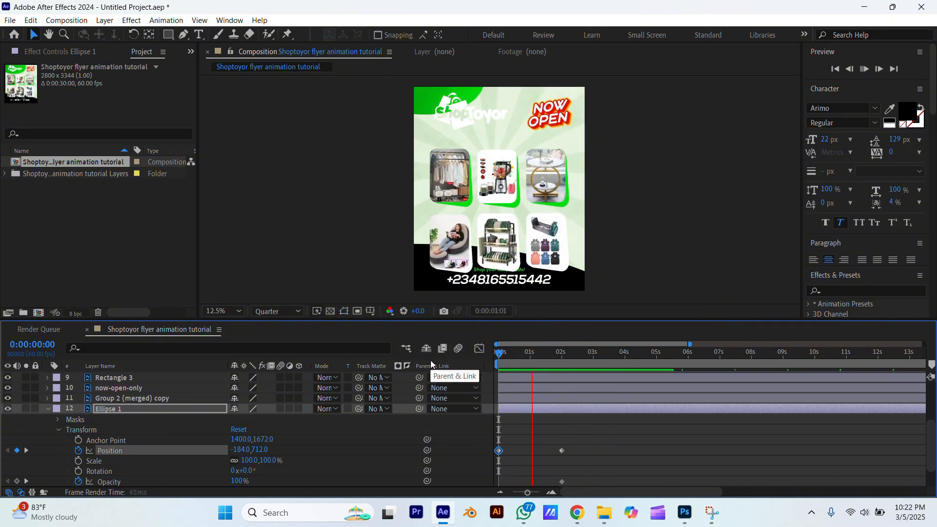
key(space)
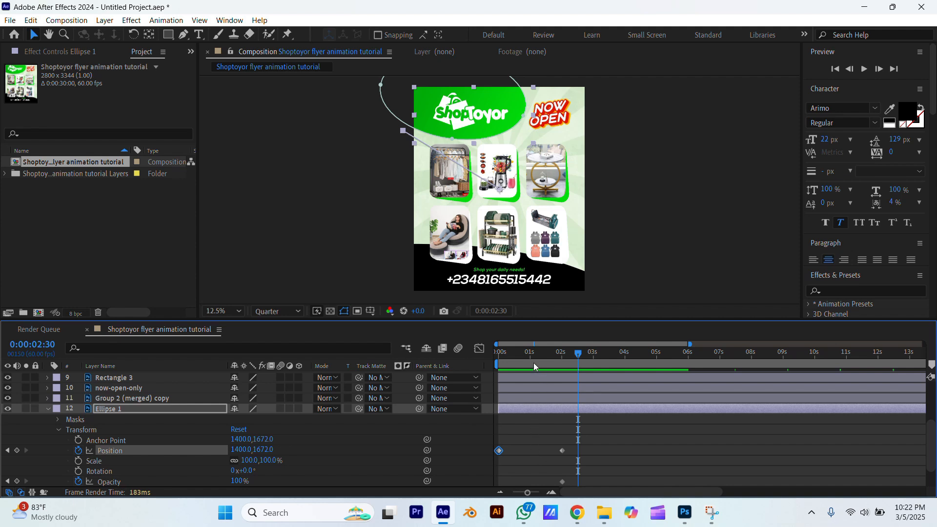
Scrub through the timeline to check the green ellipse's entrance, and collapse the Ellipse 1 layer.
drag(517, 355, 567, 387)
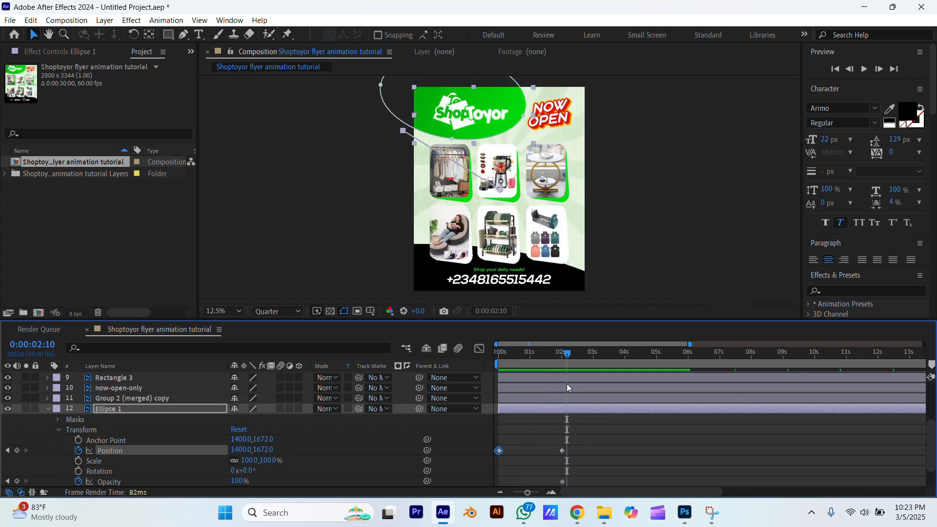
click(528, 459)
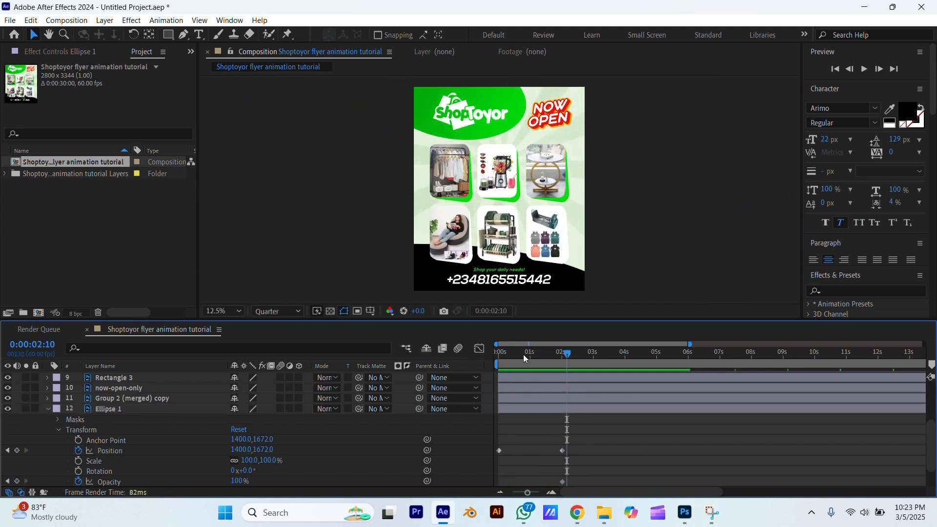
drag(523, 354, 404, 365)
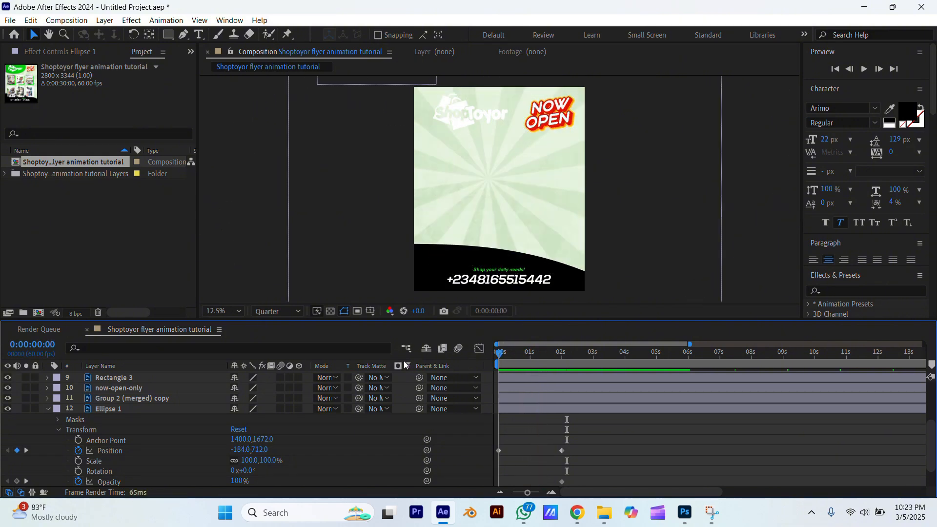
drag(649, 355, 669, 379)
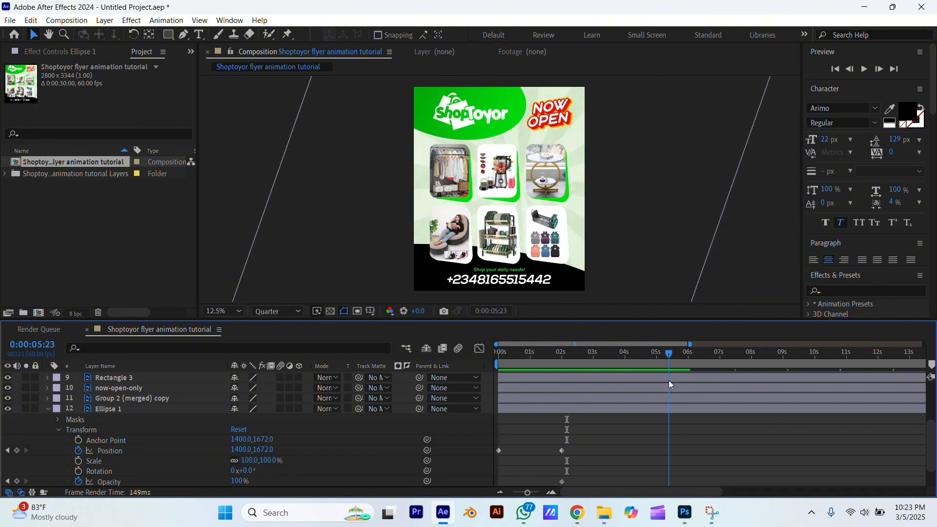
click(47, 409)
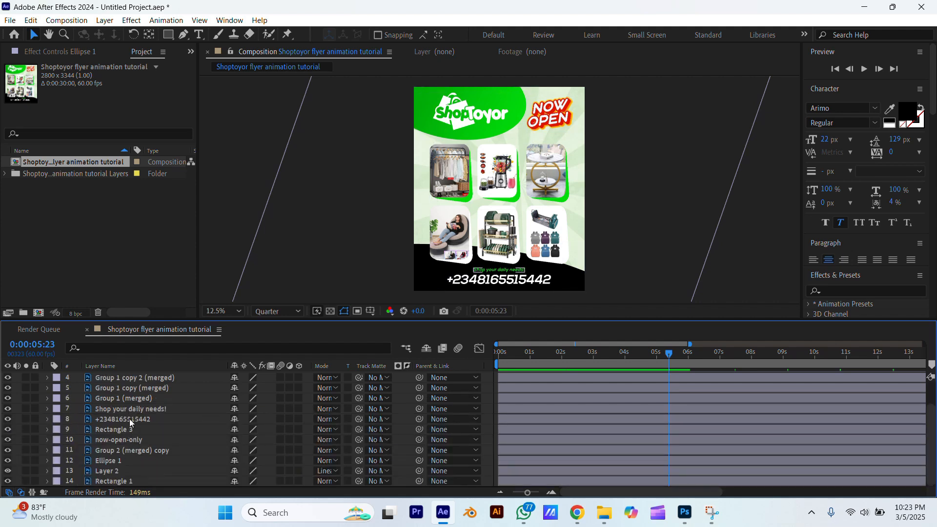
Parent the Group 2 (merged) copy logo layer to the Ellipse 1 layer.
click(127, 459)
click(132, 451)
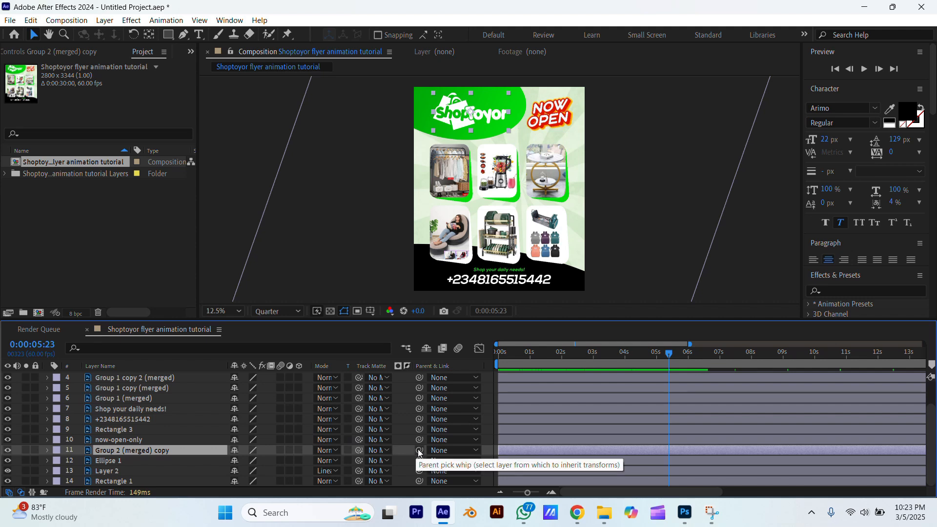
drag(418, 450, 134, 461)
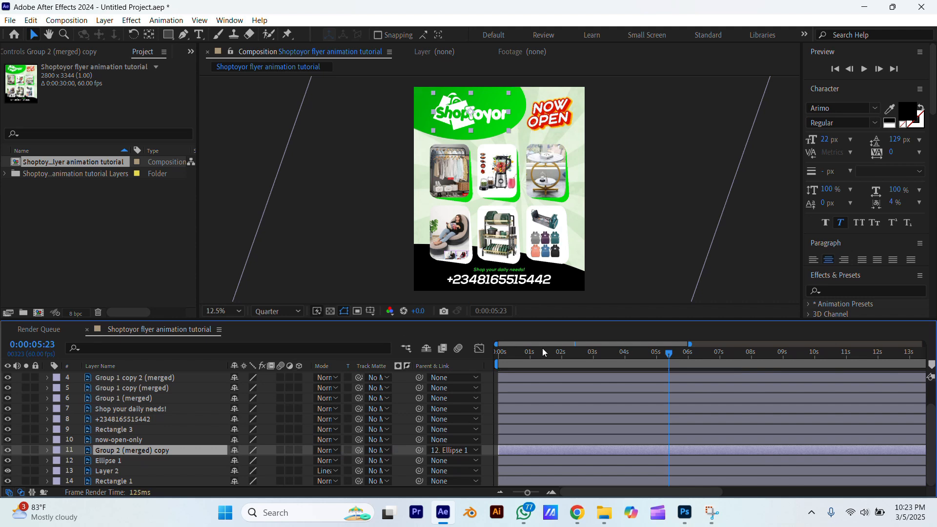
Play and scrub the animation from the start to check how the logo travels with the ellipse.
drag(512, 358, 434, 364)
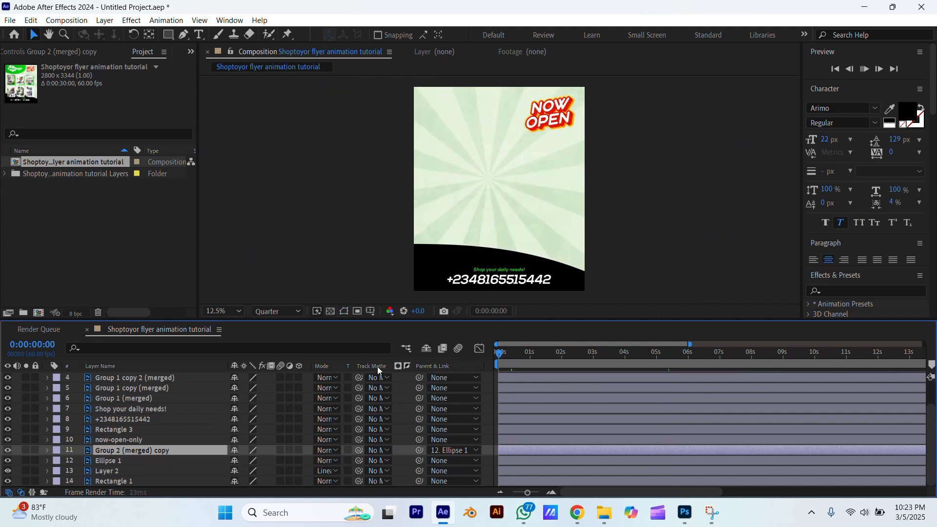
key(space)
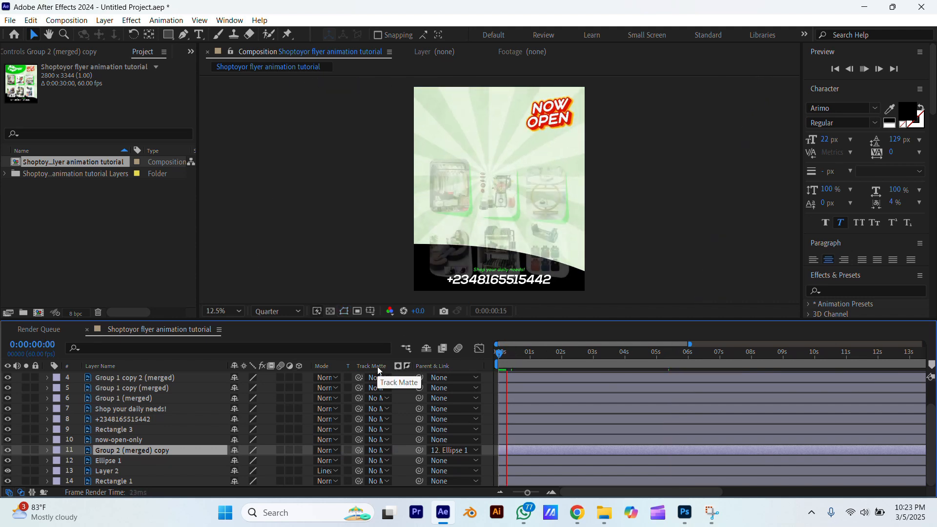
key(space)
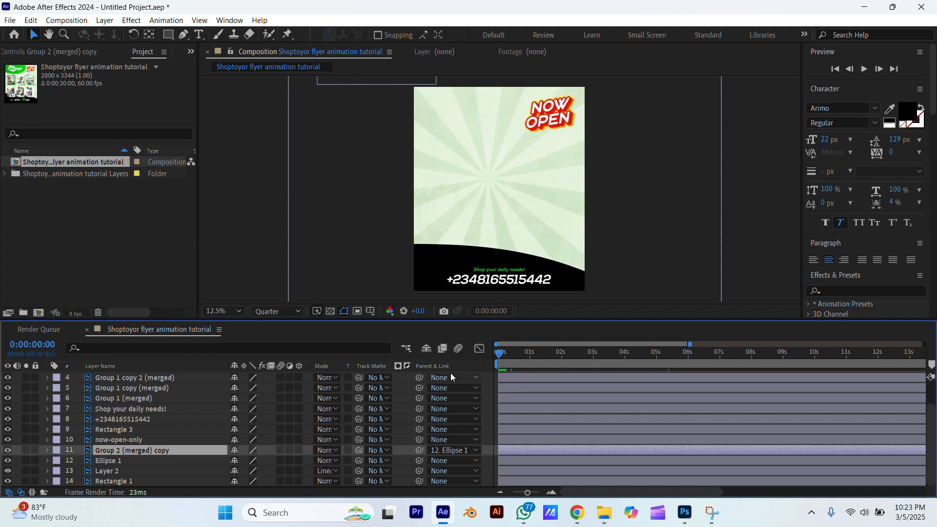
key(space)
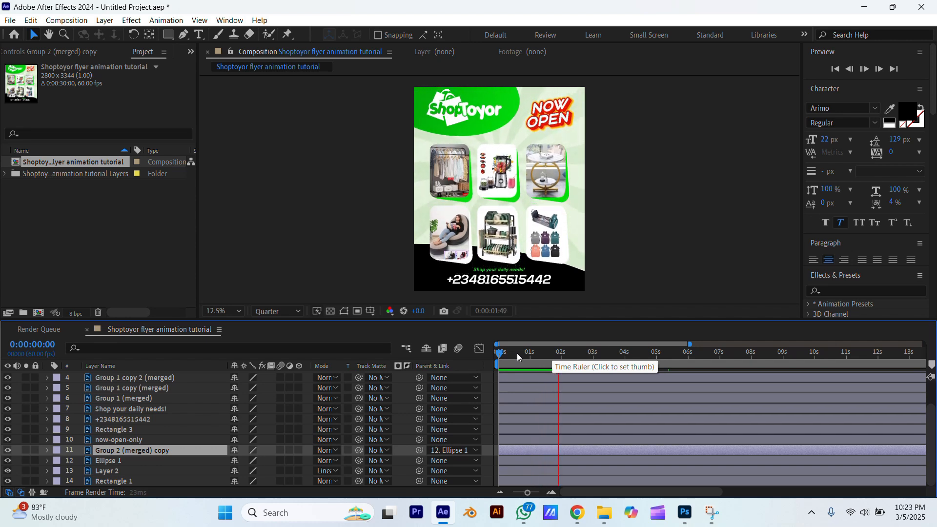
key(space)
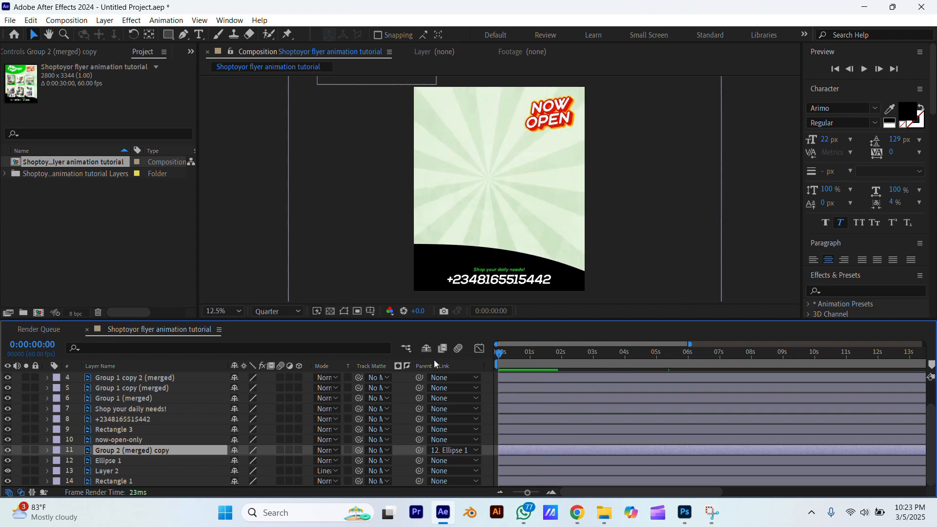
key(space)
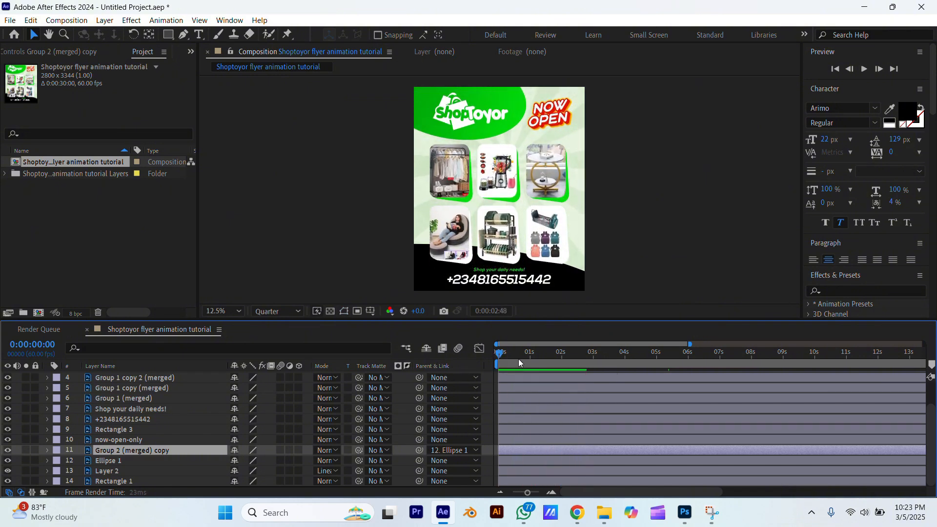
key(space)
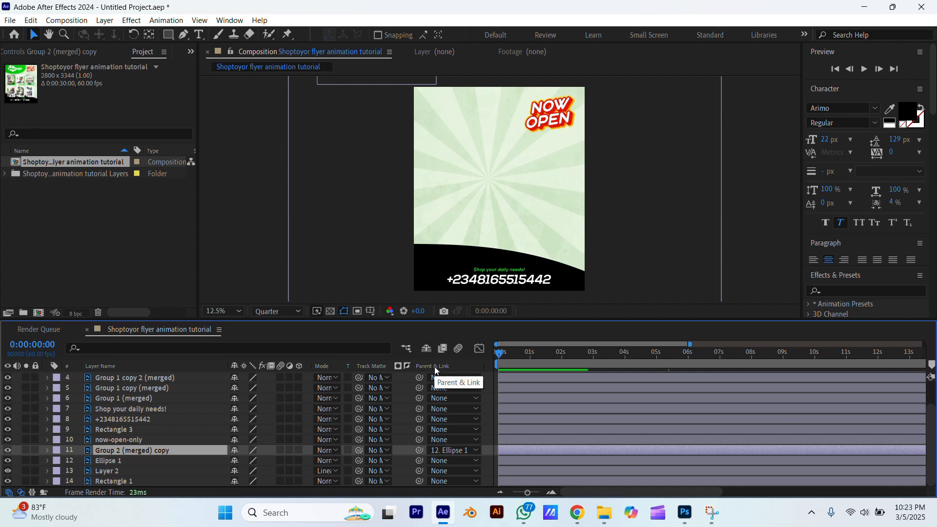
key(space)
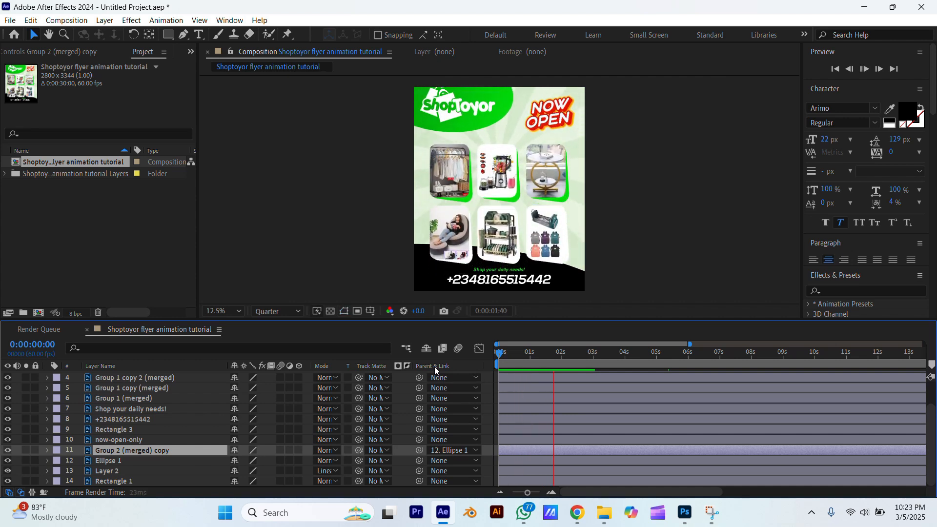
key(space)
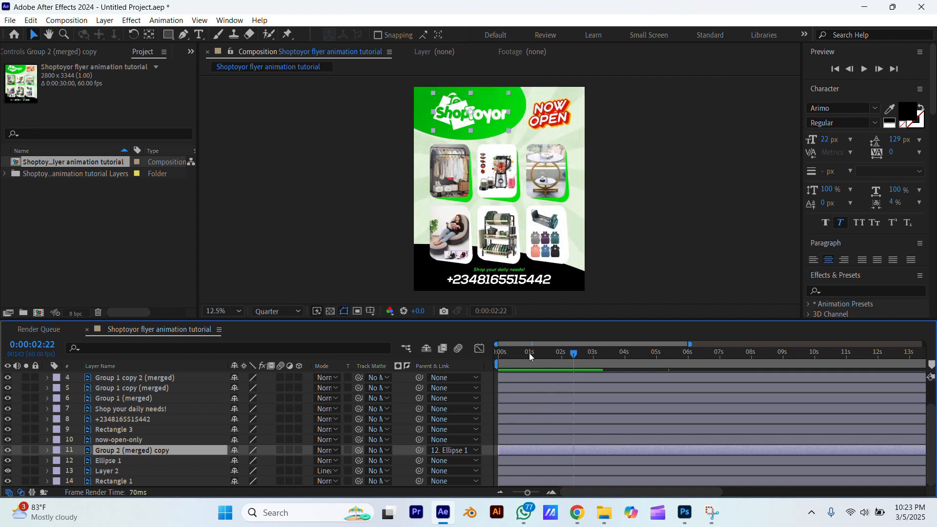
click(529, 352)
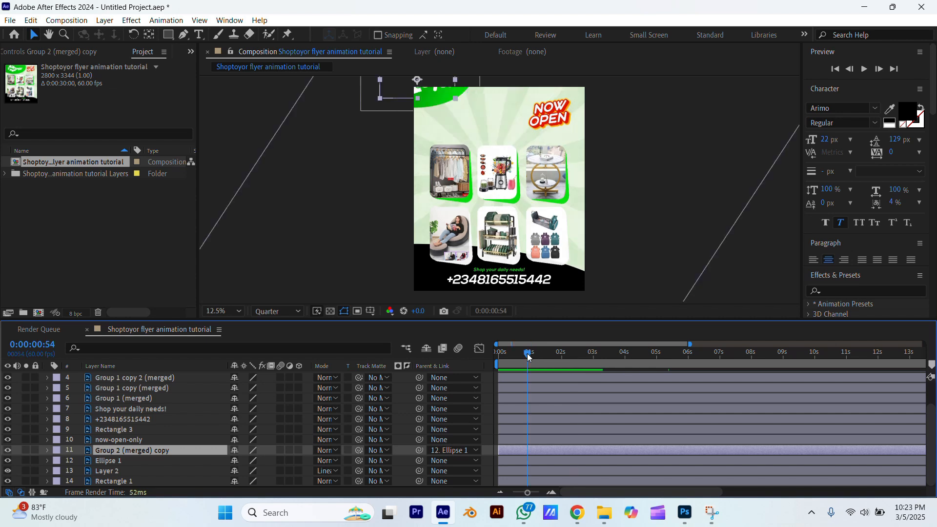
drag(528, 356, 473, 365)
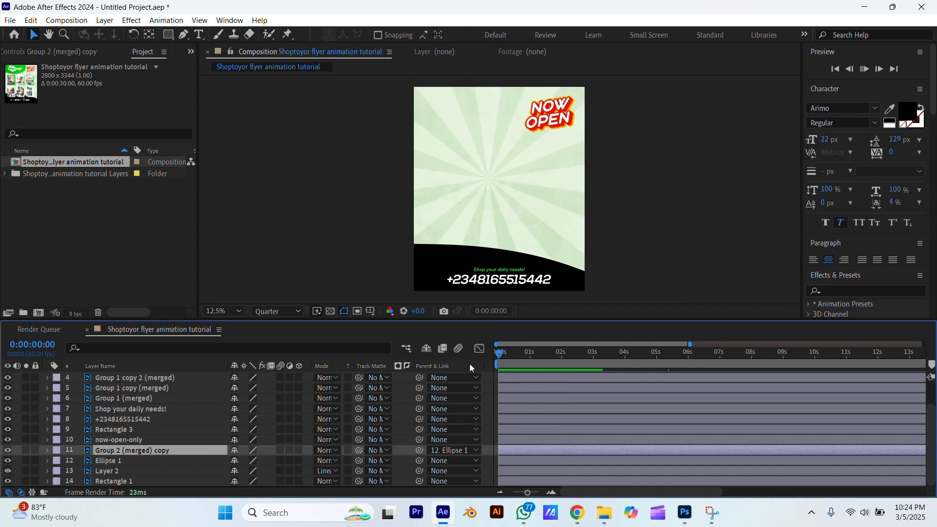
key(space)
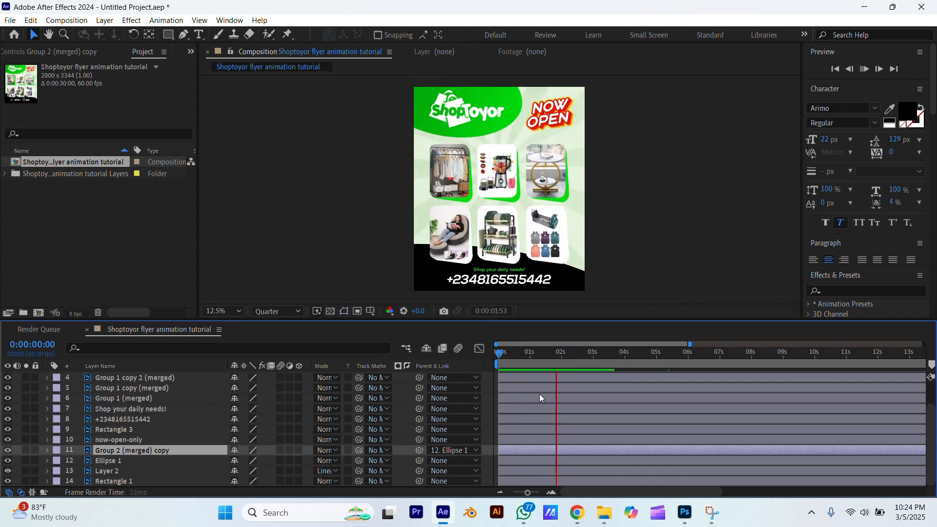
key(space)
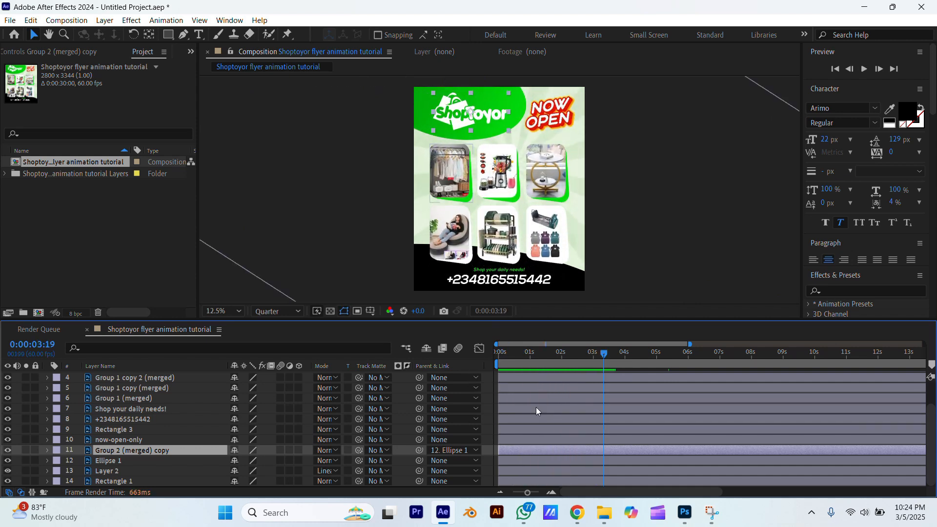
Add a position keyframe to the Group 2 (merged) copy layer at 0:00:02:03, just after the ellipse's end keyframes.
click(47, 451)
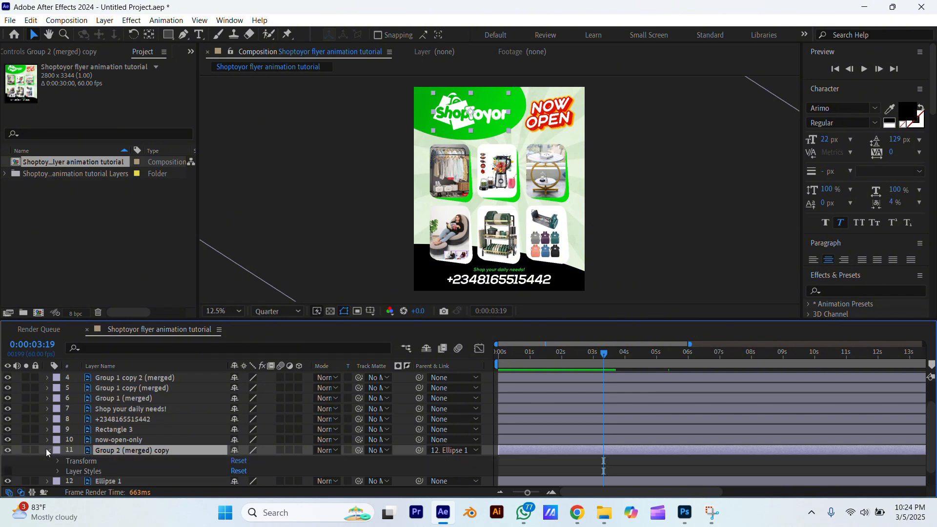
click(107, 481)
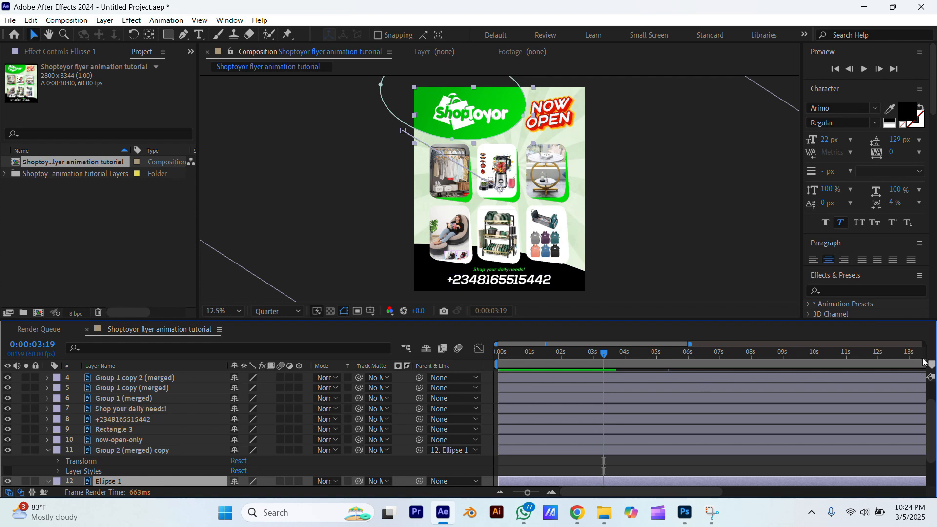
drag(930, 417, 930, 445)
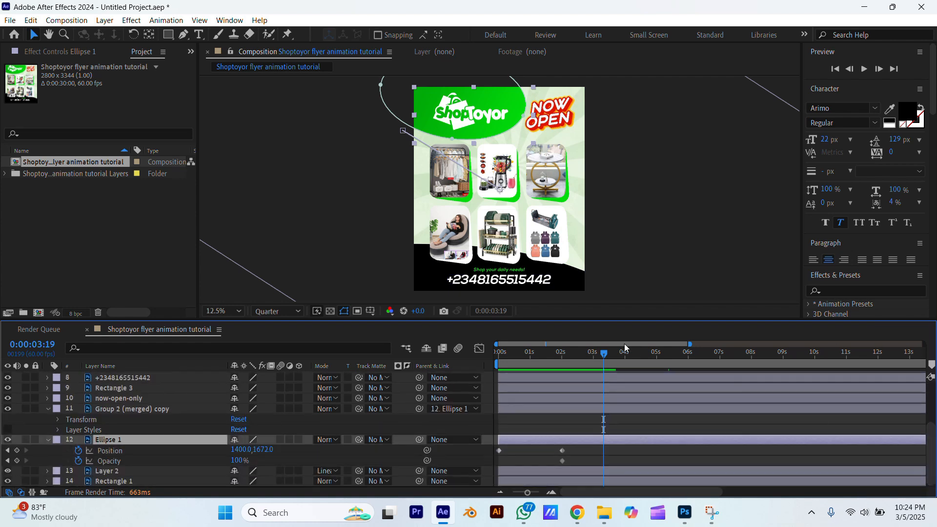
click(560, 353)
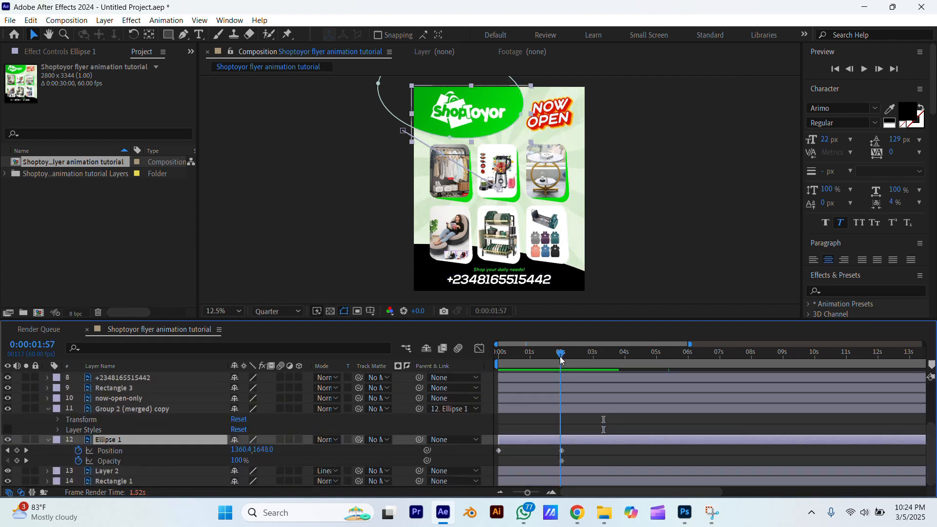
click(562, 358)
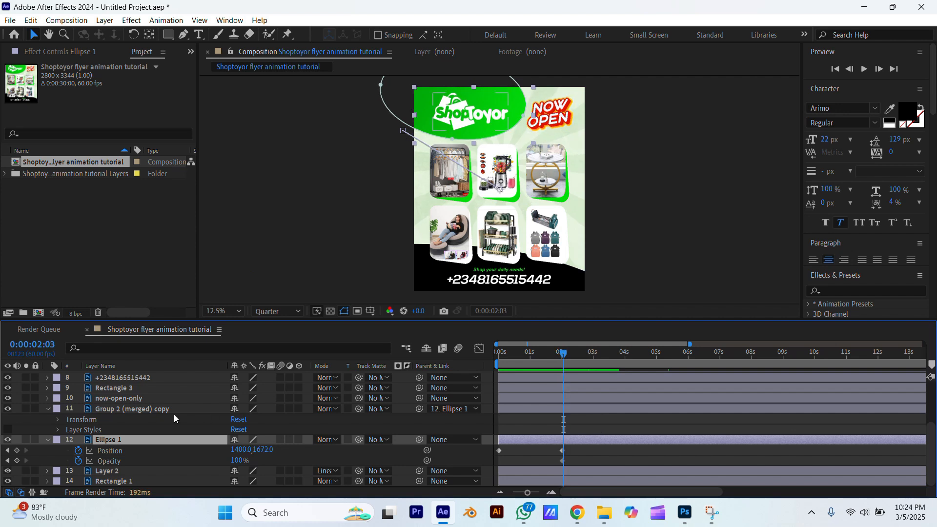
click(162, 409)
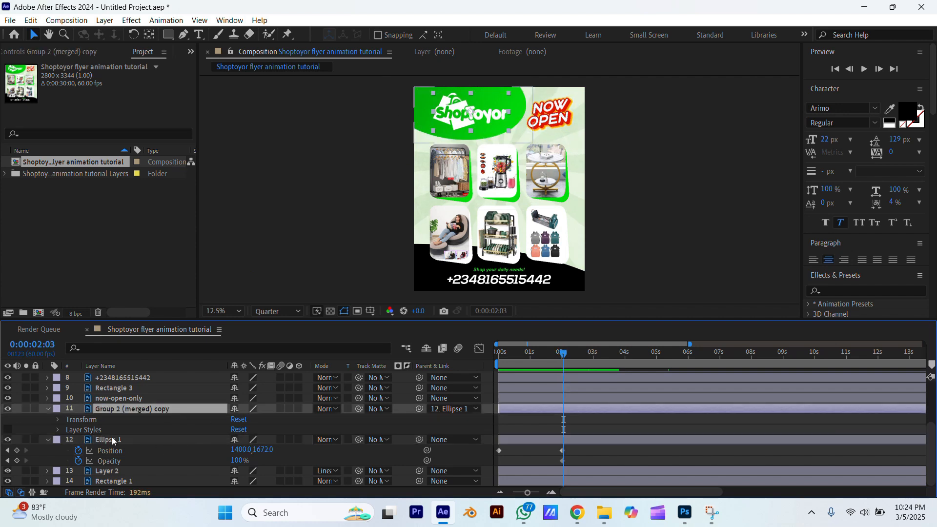
click(57, 421)
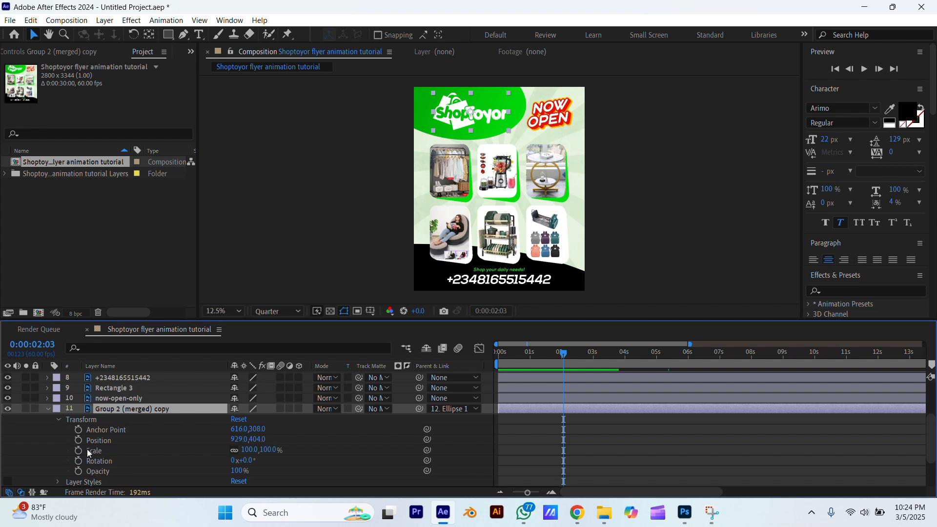
click(78, 440)
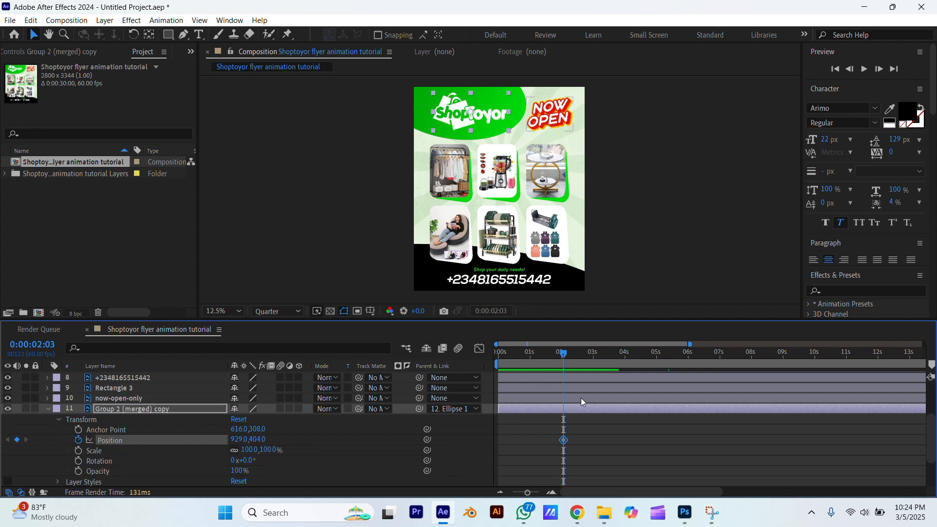
Move the logo's position keyframe to about 0:00:02:27, add one at 0:00:01:45 with position 929, 317, and preview the motion.
click(554, 355)
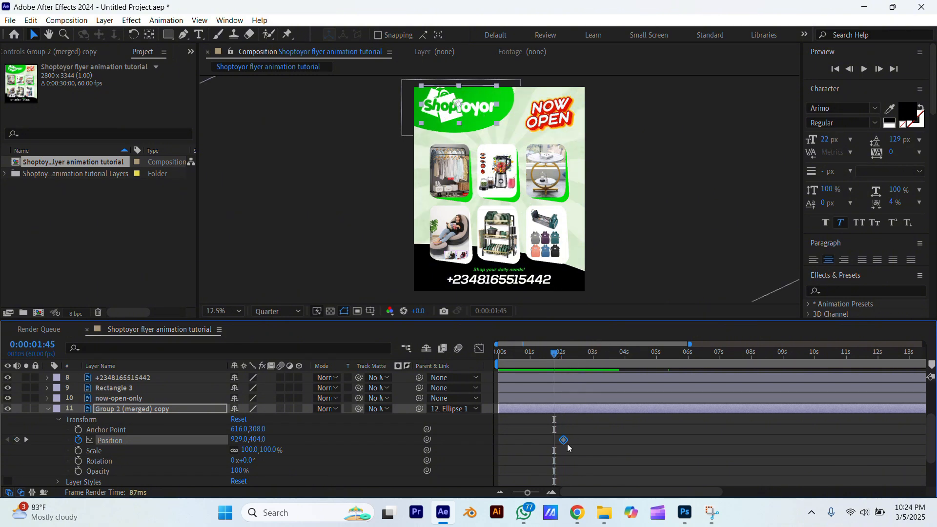
drag(565, 441, 576, 445)
drag(255, 440, 180, 463)
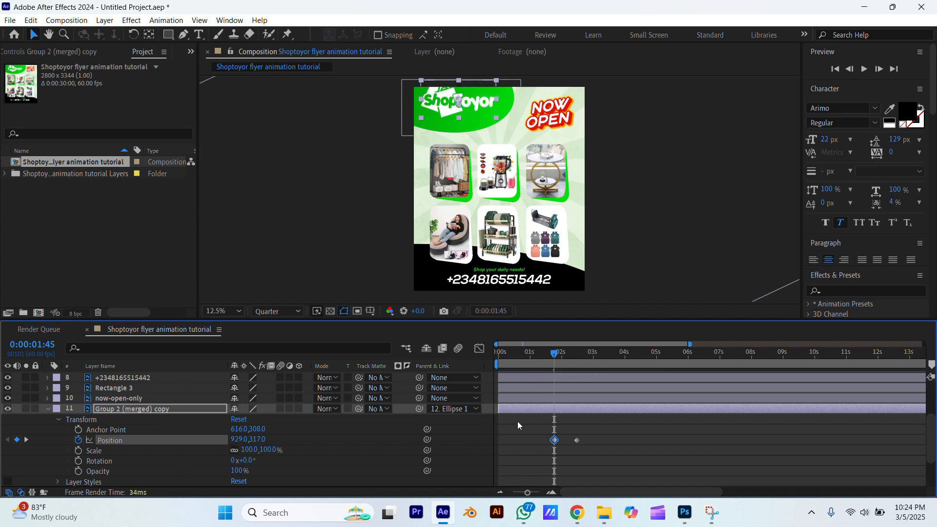
click(545, 354)
key(space)
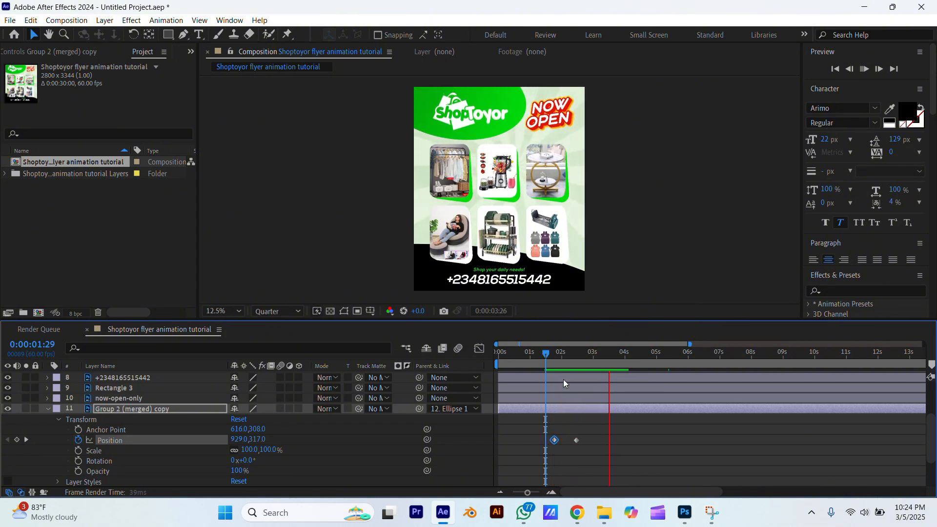
key(space)
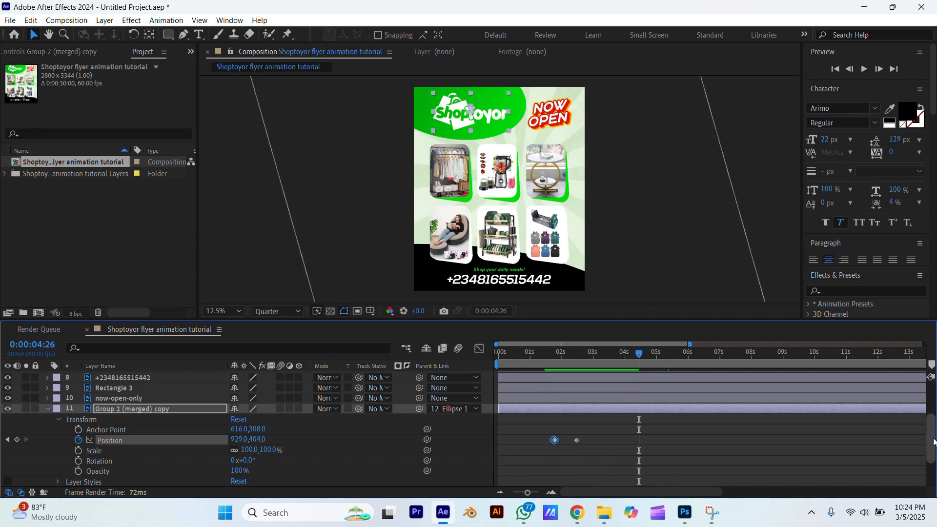
Shorten the logo's move by shifting its end position keyframe to about 0:00:02:12, and replay the animation from the start.
drag(933, 441, 933, 457)
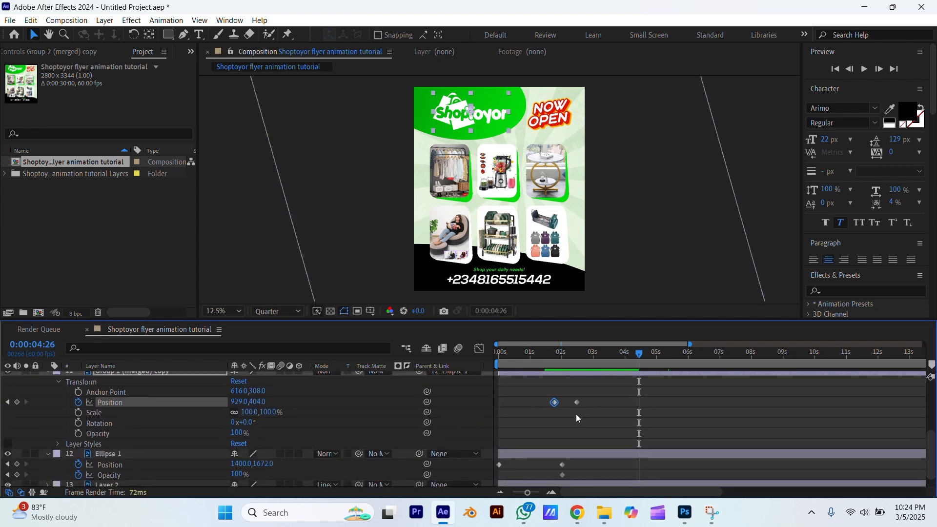
drag(576, 403, 568, 406)
click(541, 356)
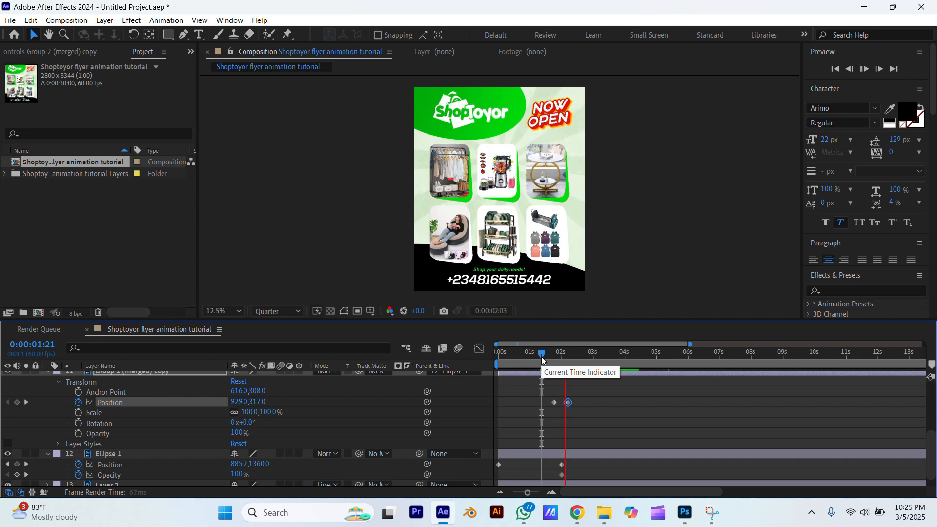
drag(543, 356, 468, 370)
key(space)
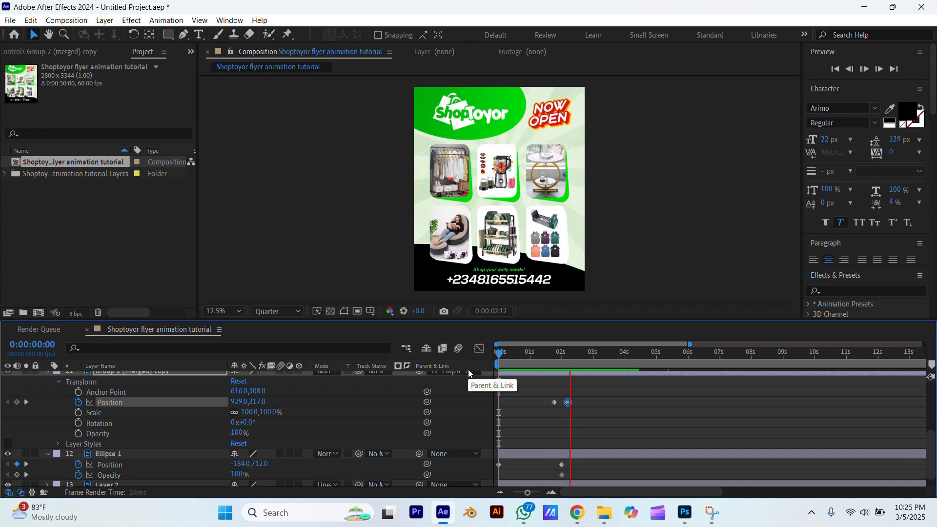
key(space)
key(space)
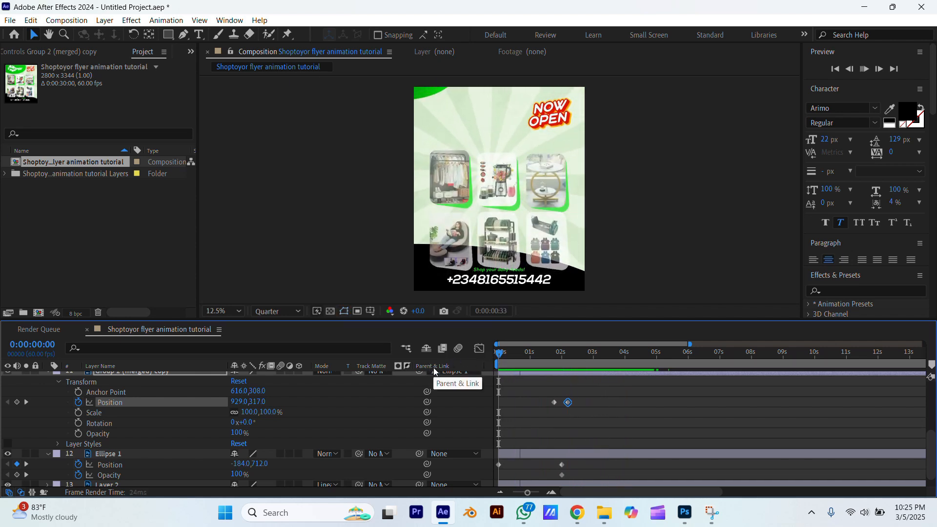
key(space)
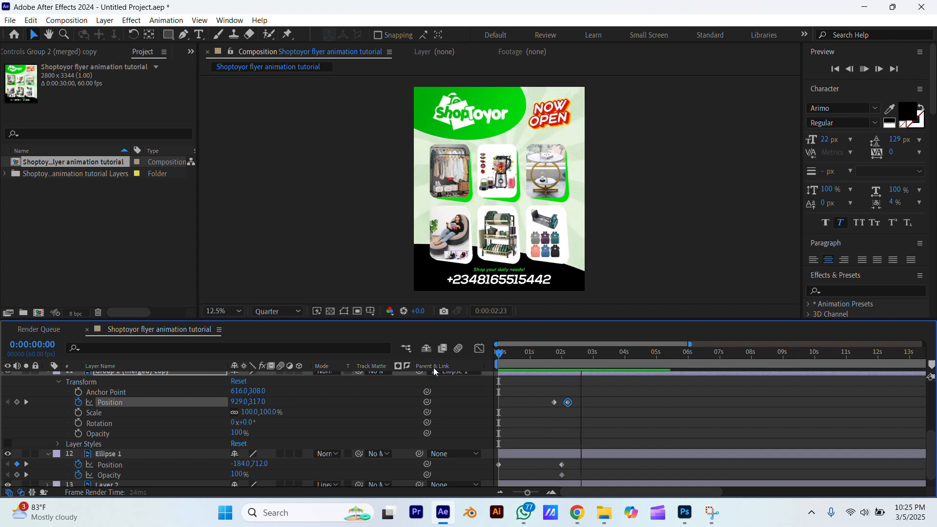
Keyframe the Group 2 (merged) copy layer's scale at 100% at 0:00:01:59, 125% at 0:00:02:27 and 100% at 0:00:02:50.
click(562, 353)
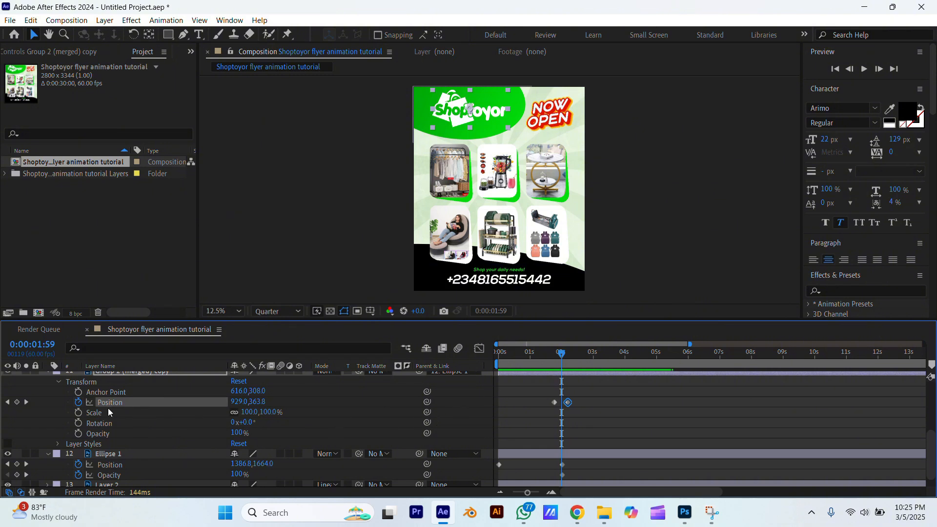
click(78, 413)
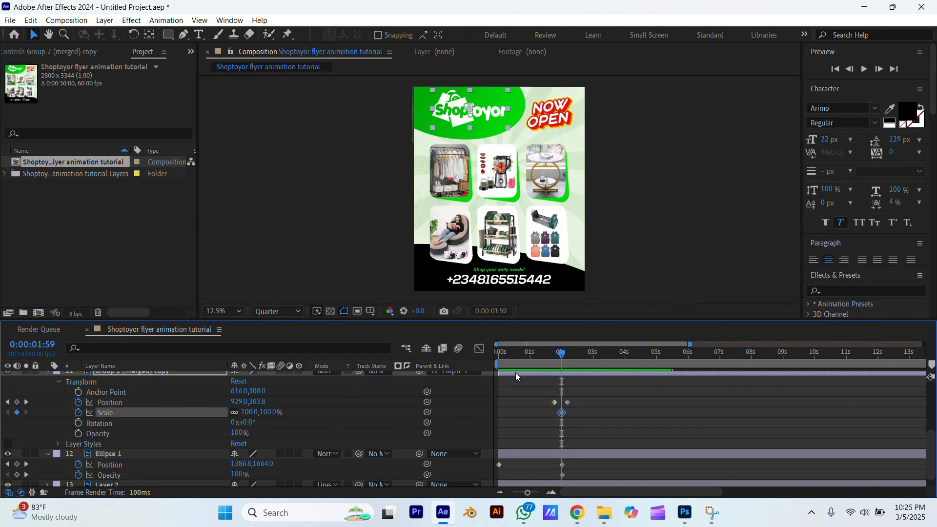
click(576, 356)
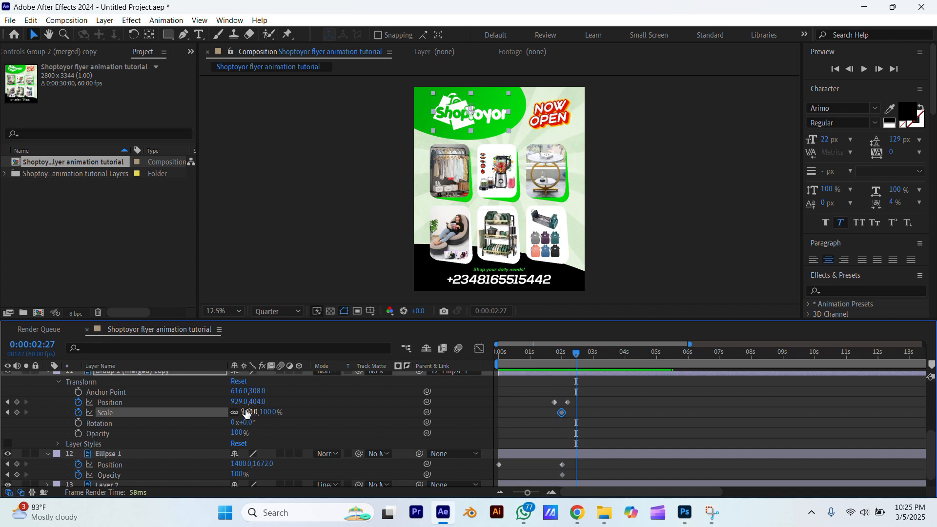
drag(272, 415, 288, 412)
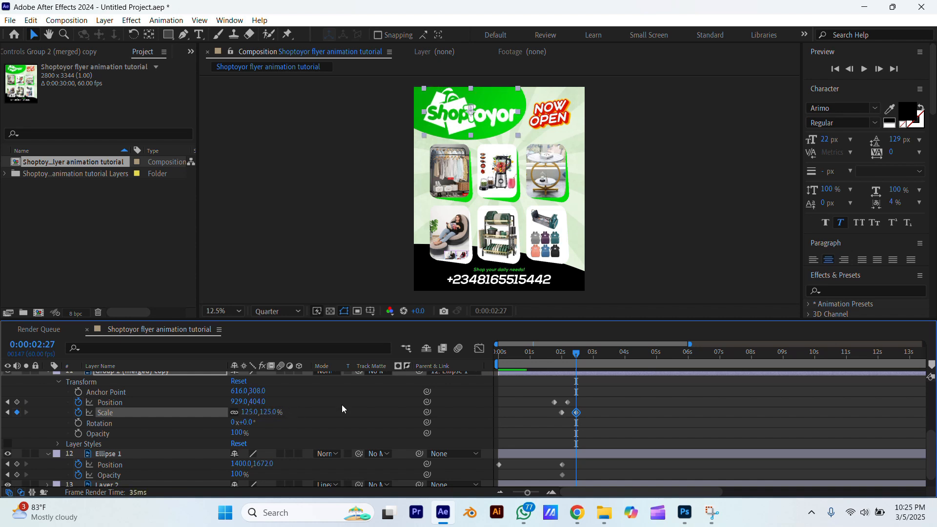
click(589, 359)
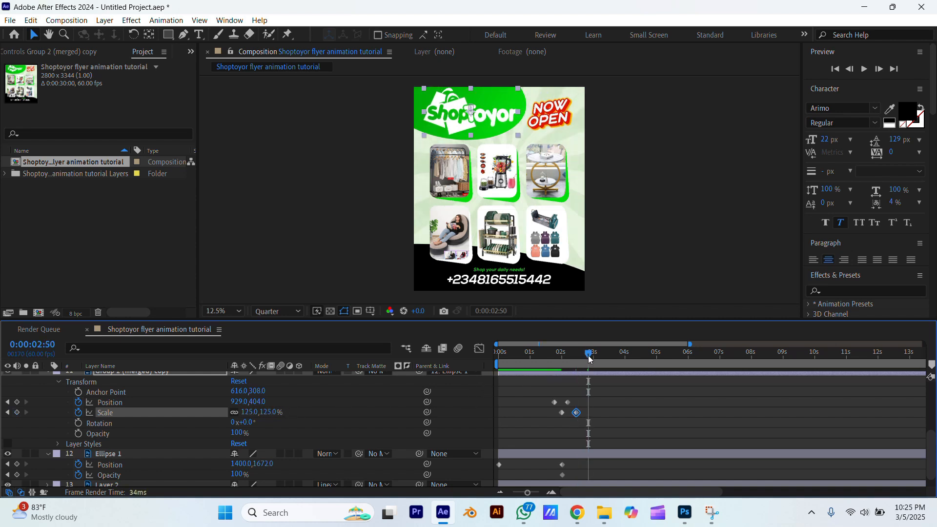
click(563, 412)
key(ctrl+c)
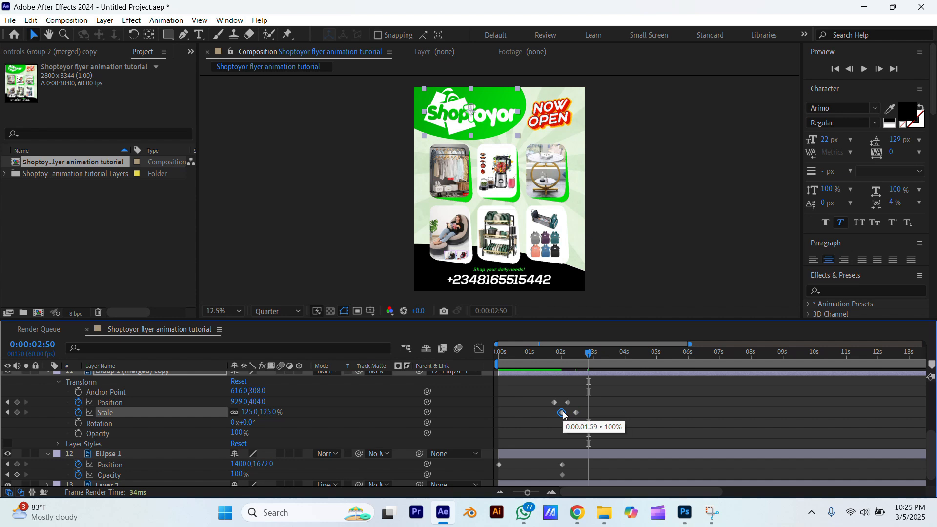
key(ctrl+v)
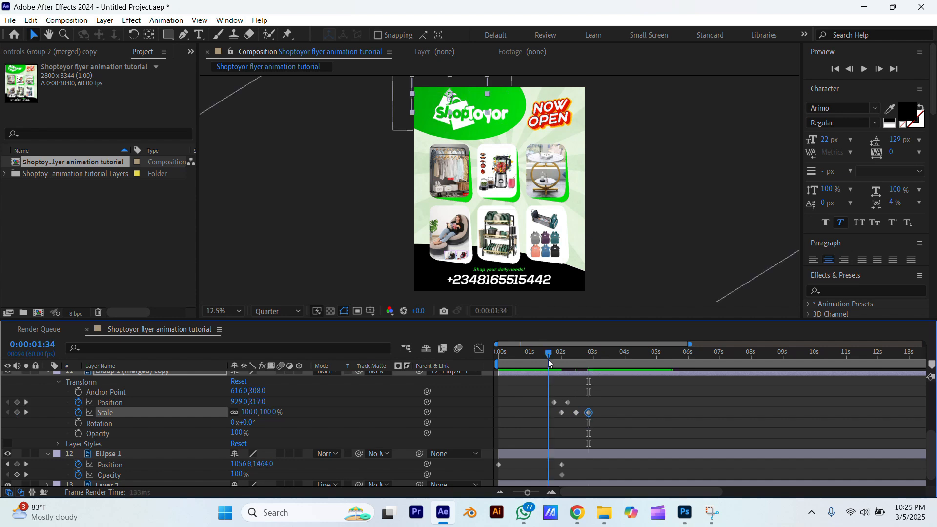
Preview the logo's scale pop from just before its keyframes and from the start of the timeline.
click(549, 359)
key(space)
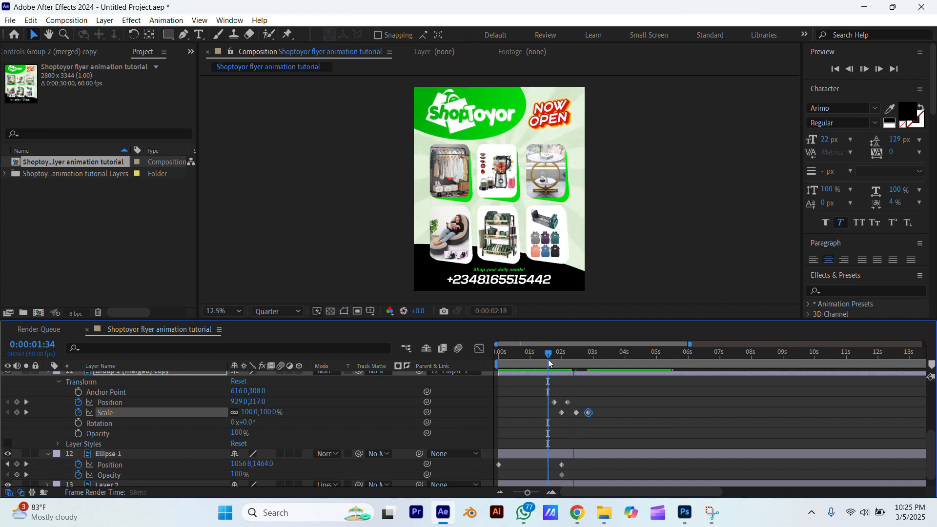
key(space)
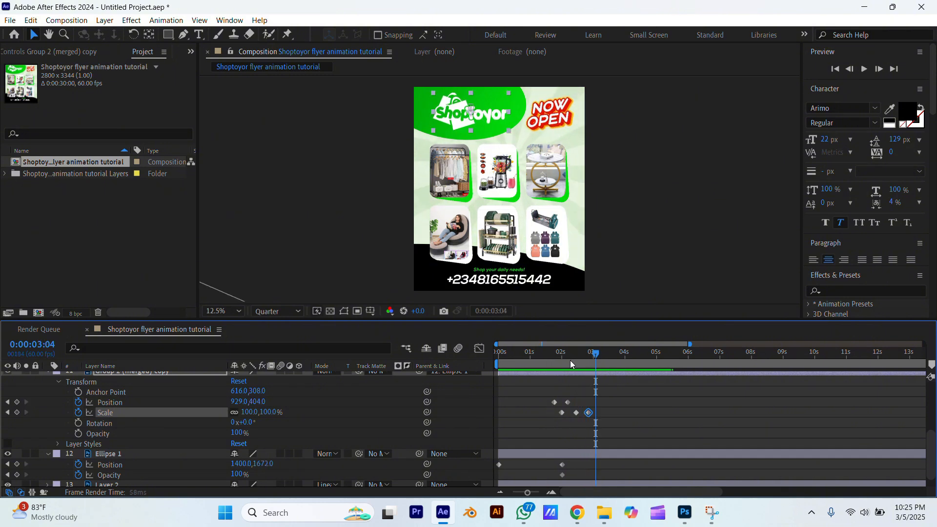
click(549, 352)
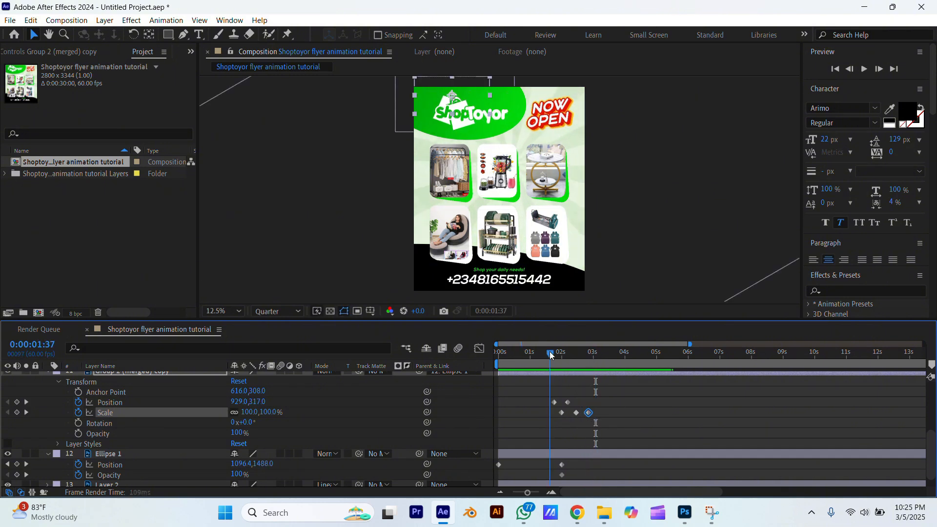
key(space)
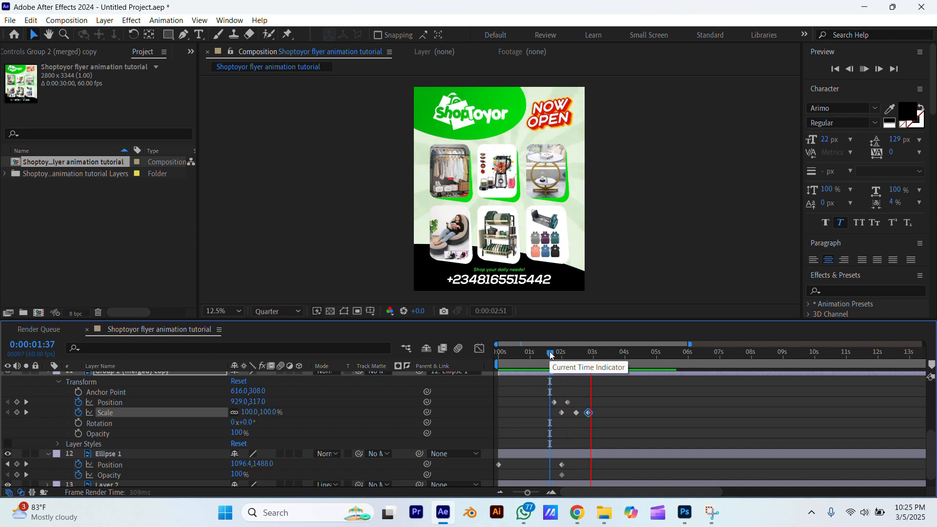
drag(549, 355, 423, 365)
key(space)
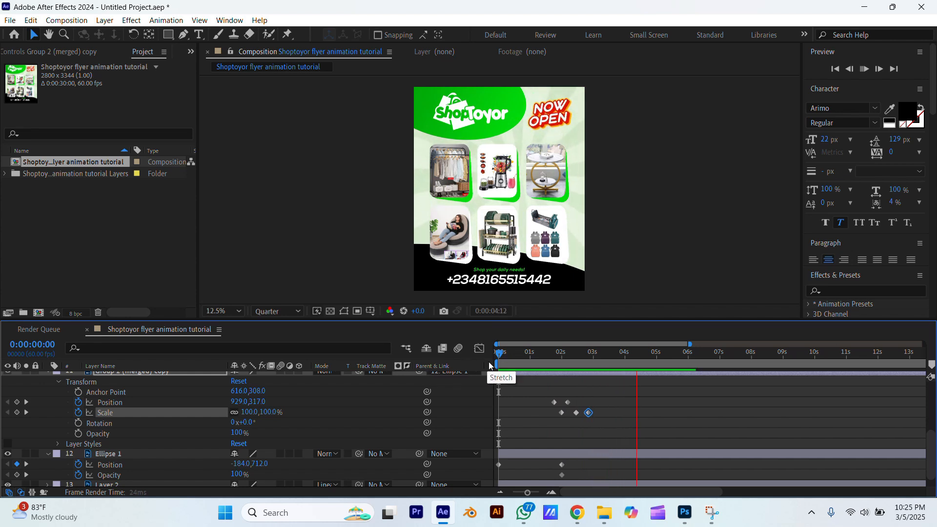
key(space)
key(space)
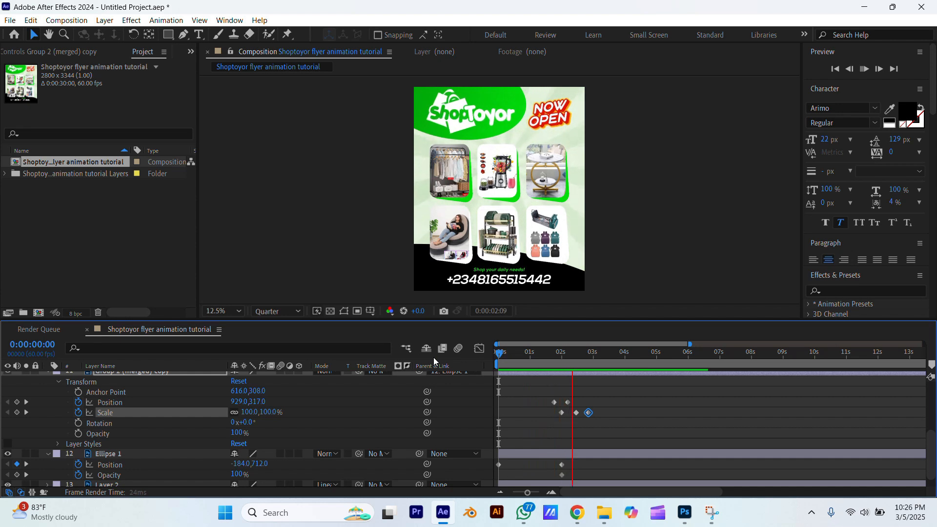
key(space)
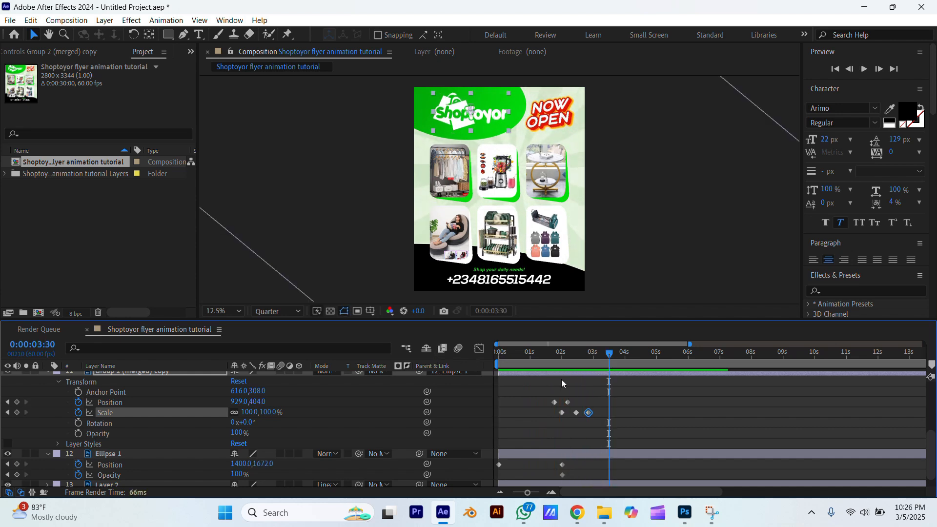
Delete both position keyframes of the Group 2 (merged) copy layer and replay the animation from the start.
drag(580, 392, 544, 402)
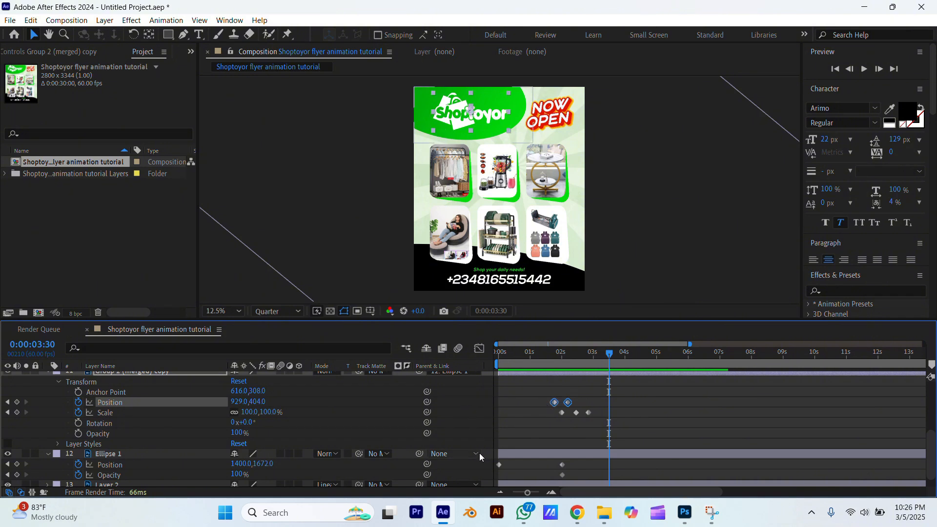
key(Delete)
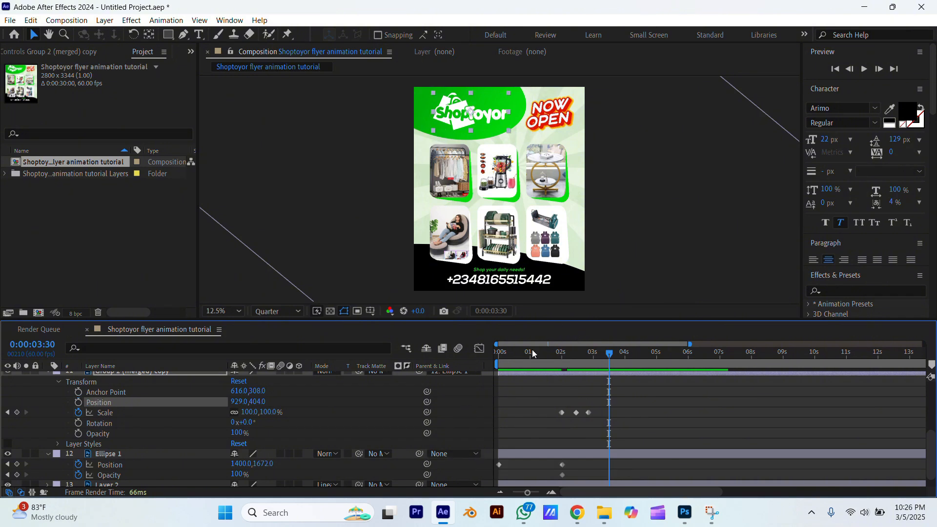
click(531, 353)
key(space)
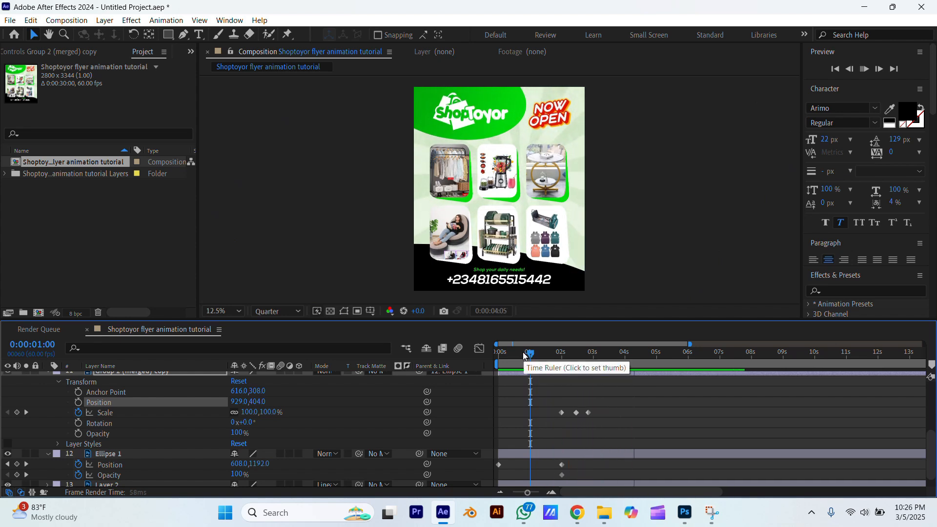
drag(523, 353, 448, 360)
key(space)
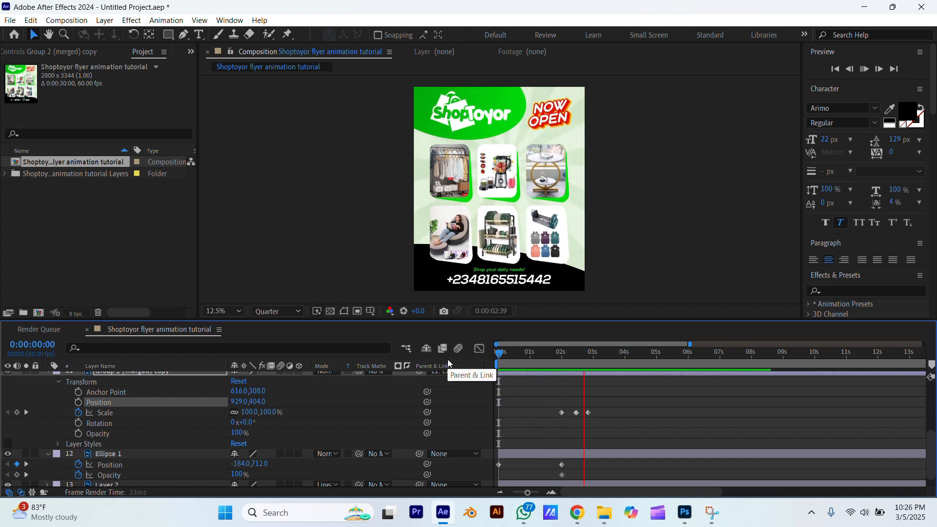
key(space)
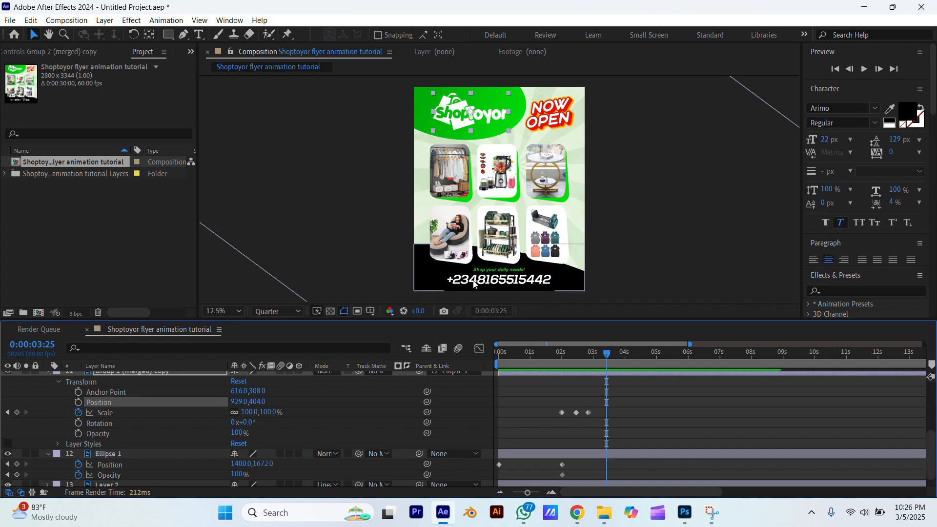
Select the black footer shape Rectangle 3 and collapse the Group 2 (merged) copy layer.
click(421, 274)
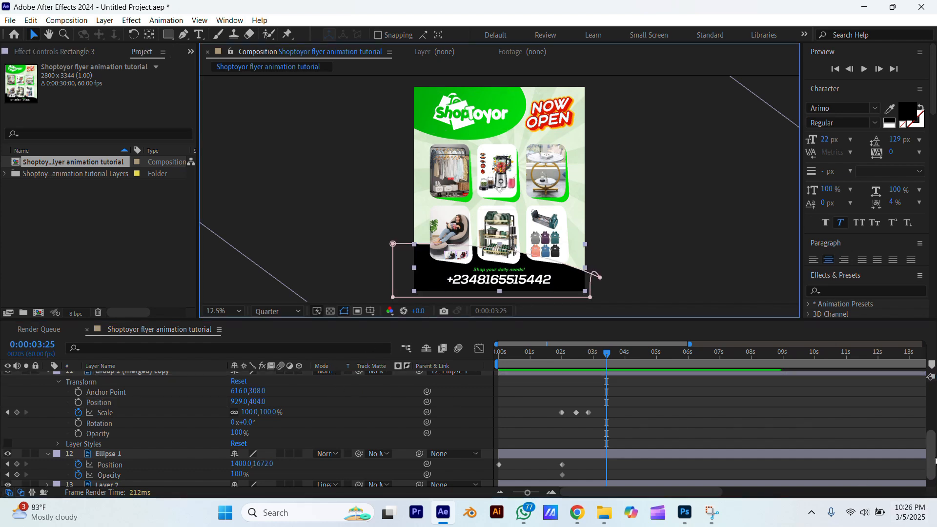
scroll(370, 467, up, 4)
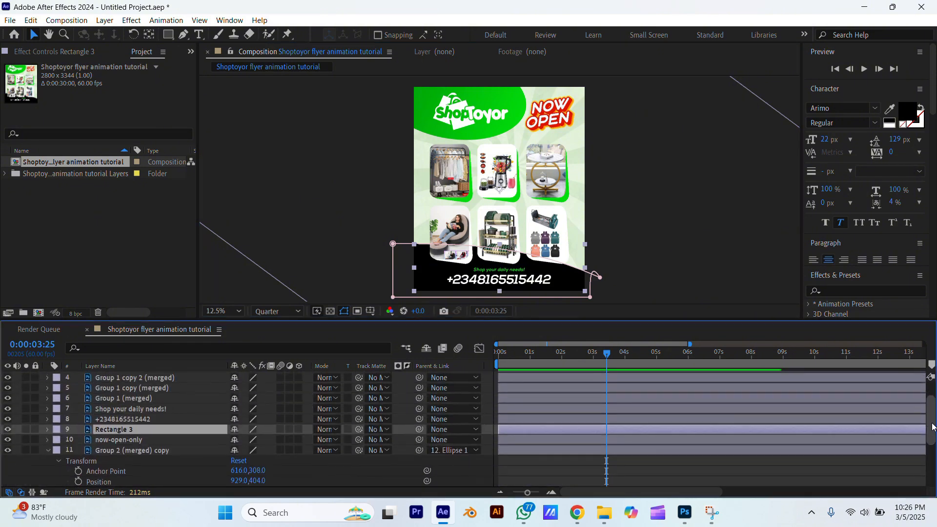
click(48, 450)
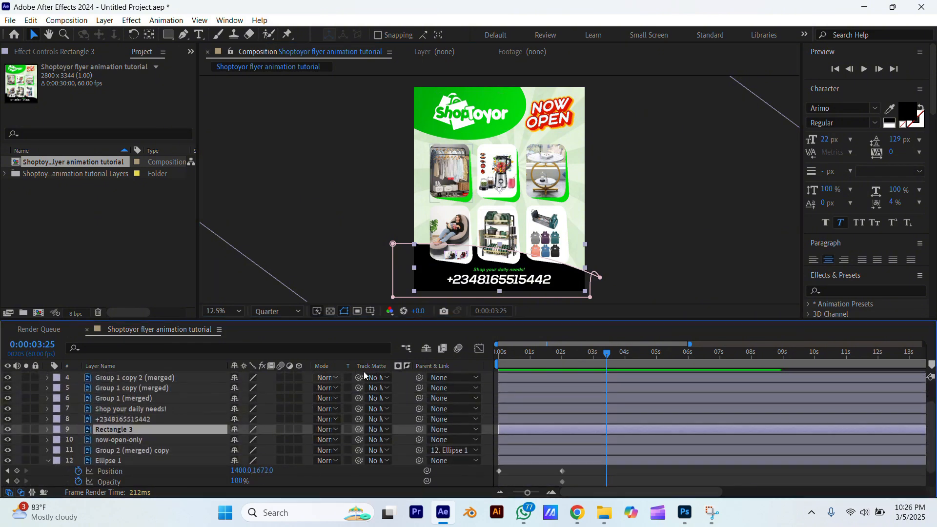
Add a position keyframe to the Rectangle 3 layer at 0:00:02:02 and shift it to about 3.5 seconds.
click(562, 353)
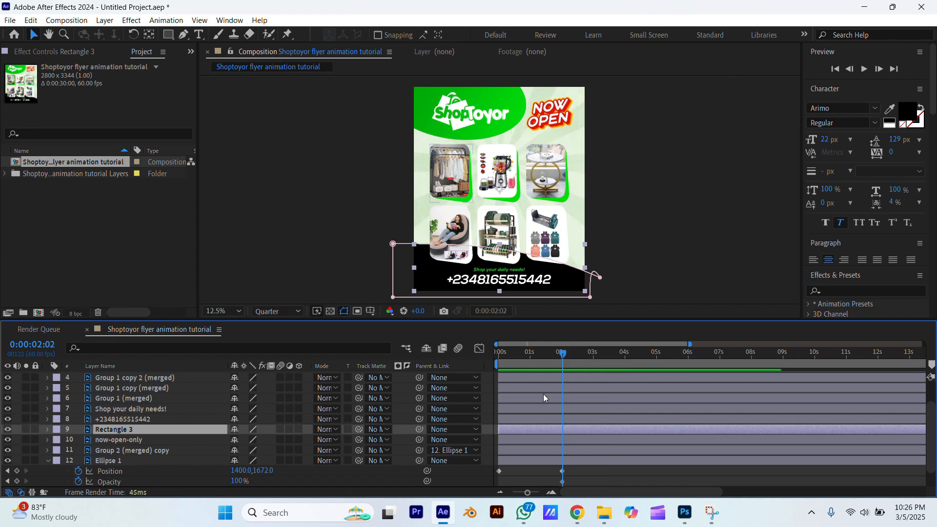
click(42, 426)
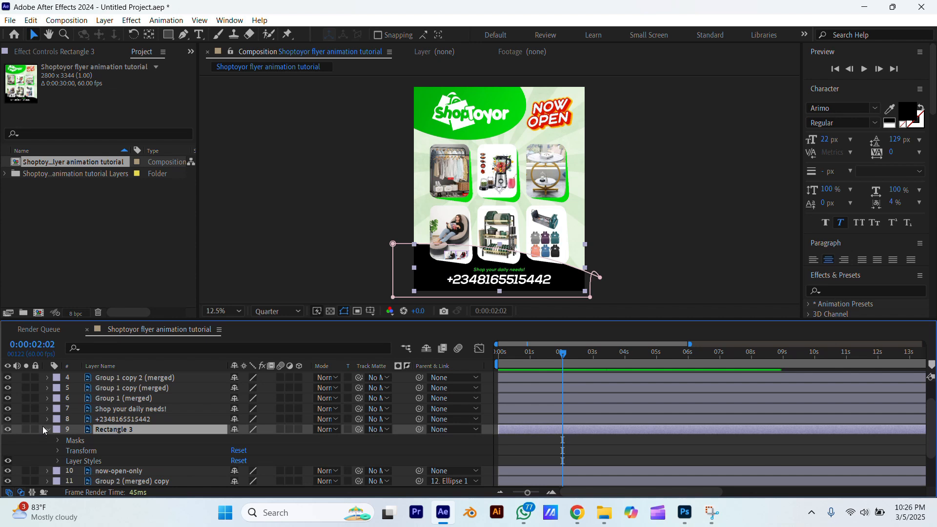
click(57, 450)
click(78, 451)
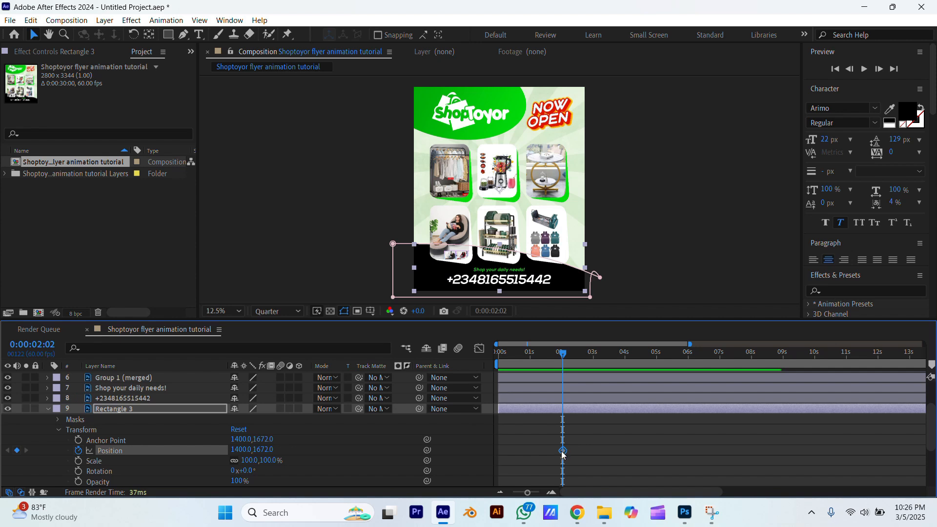
drag(563, 451, 608, 449)
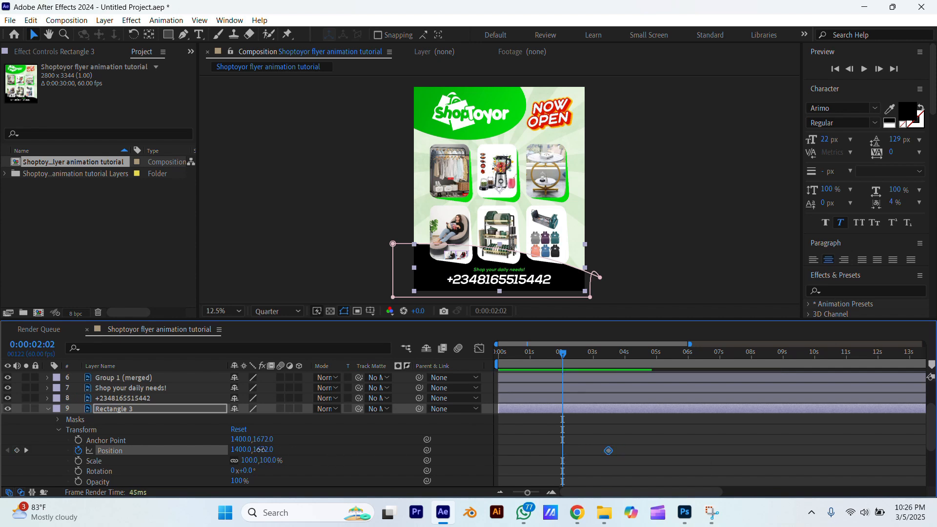
Move the black footer shape below the canvas to 1400.0, 2566.0 at 0:00:02:02 and preview its upward slide.
drag(260, 450, 804, 454)
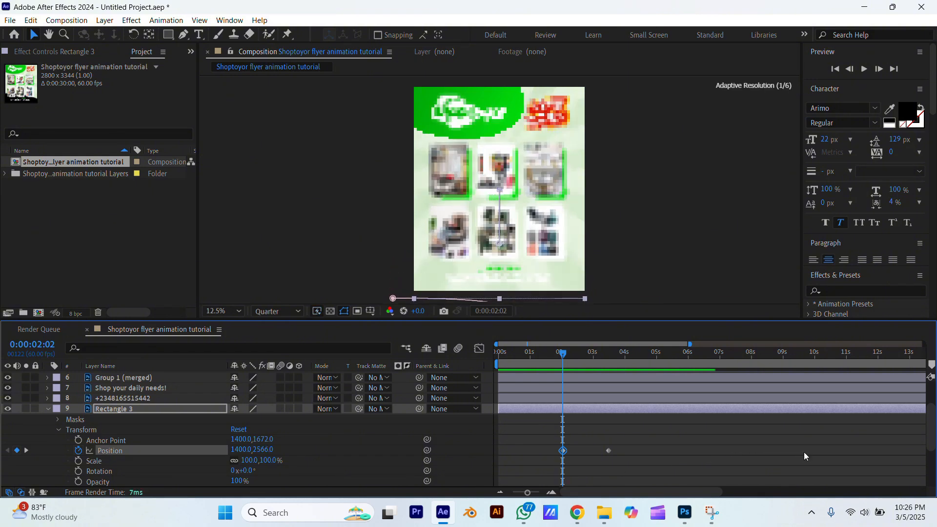
key(space)
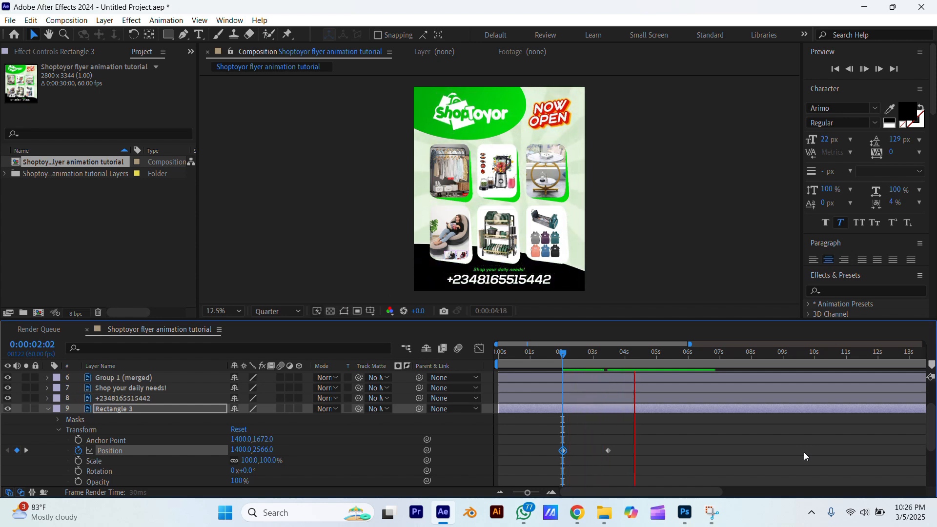
click(559, 363)
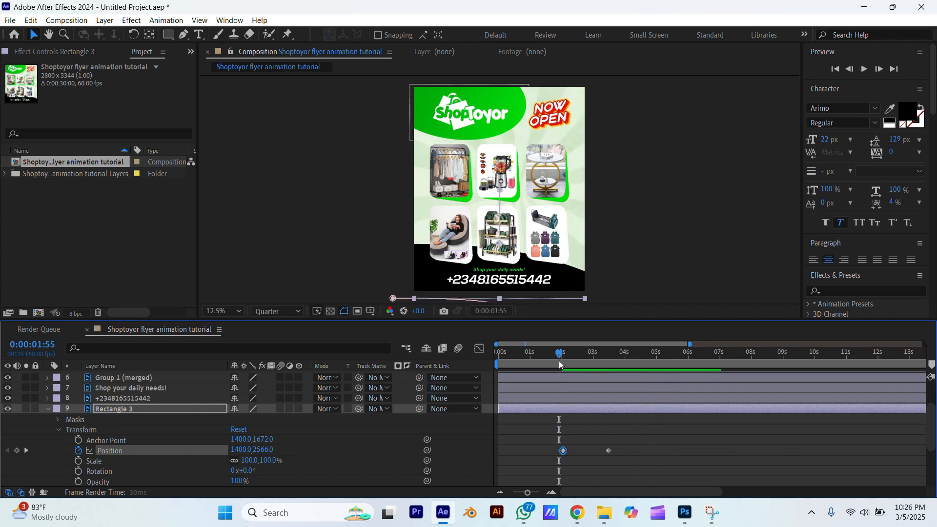
key(space)
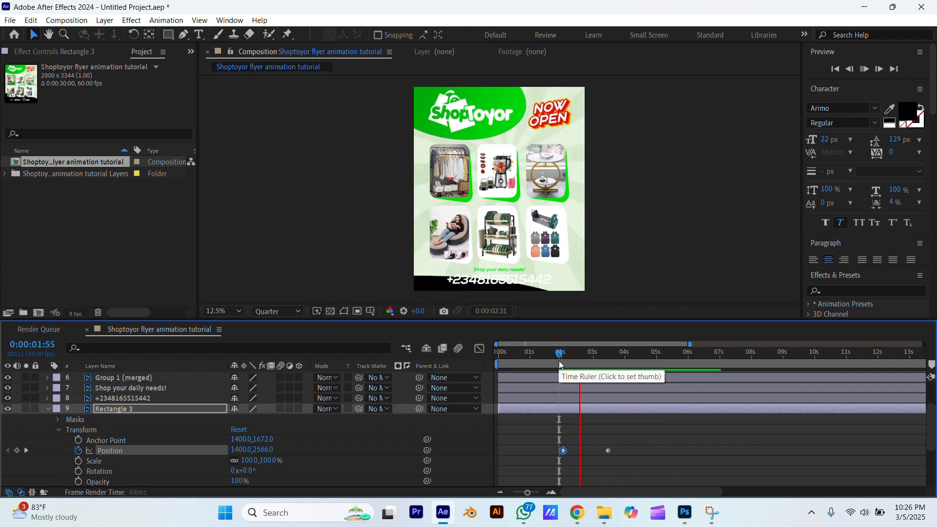
key(space)
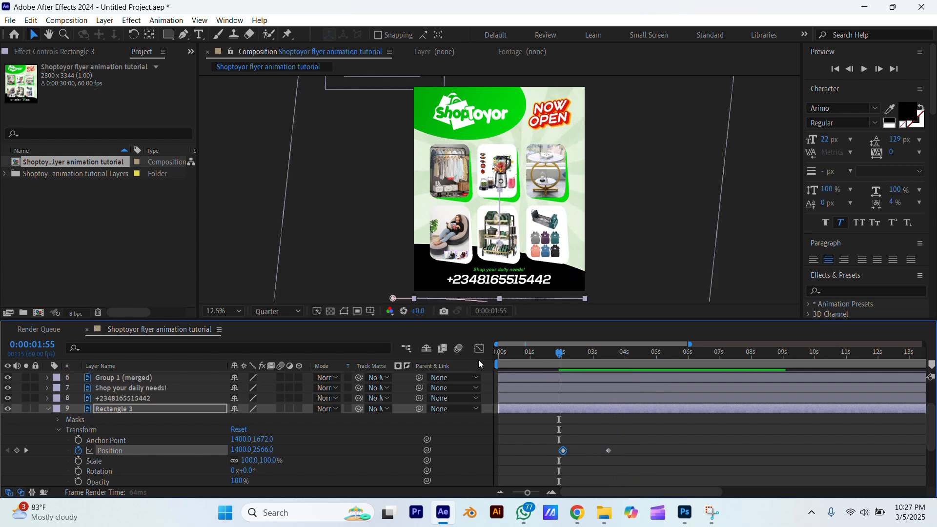
Preview the footer's upward slide from the start of the timeline and from just before its first keyframe.
key(Home)
key(space)
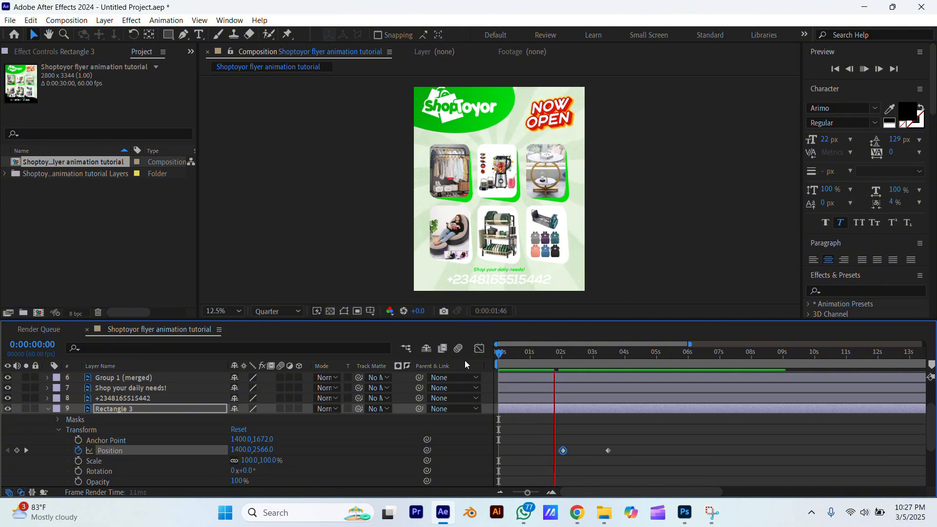
click(546, 358)
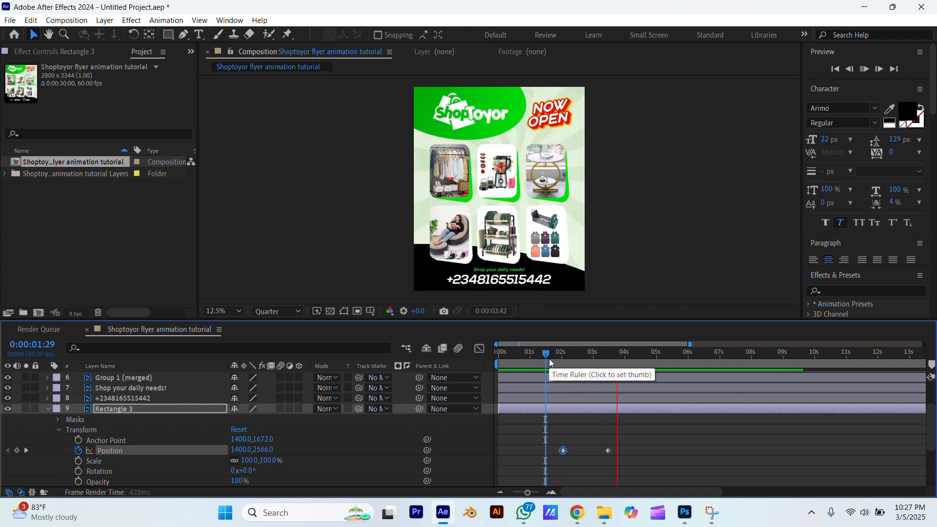
click(555, 357)
key(space)
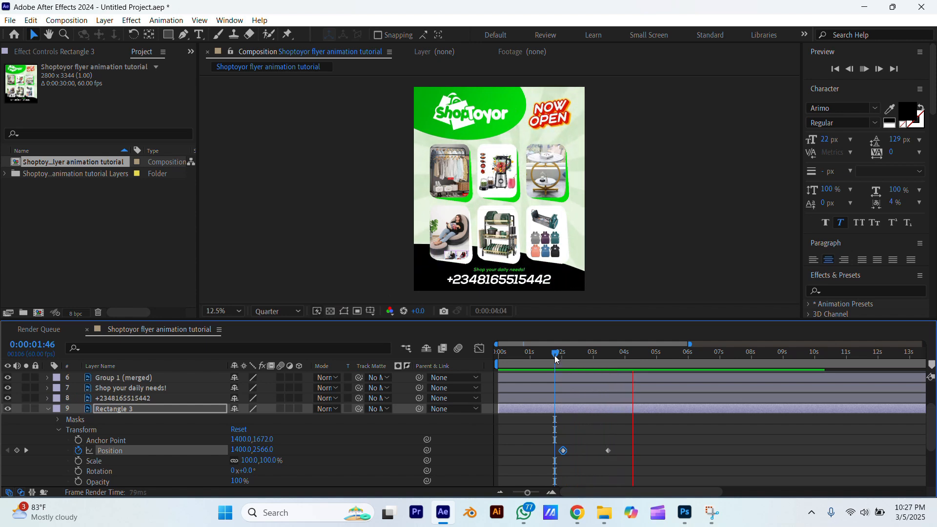
key(space)
key(space)
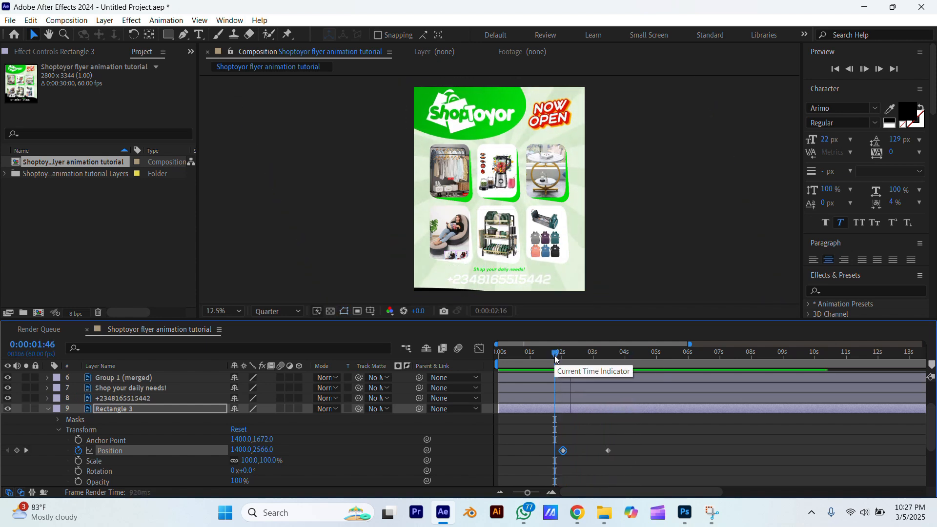
key(space)
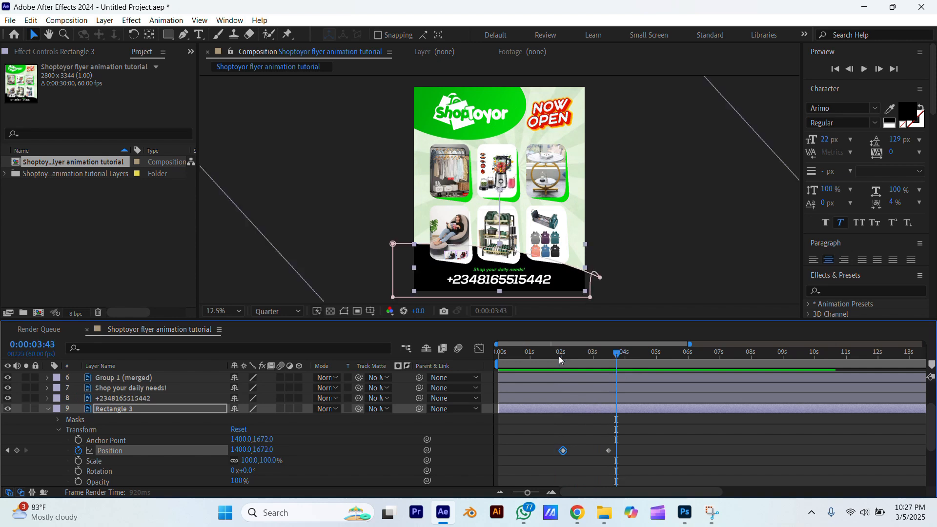
Collapse the Rectangle 3 layer and trim the start of the phone number text layer to about 3 seconds.
drag(573, 360, 605, 358)
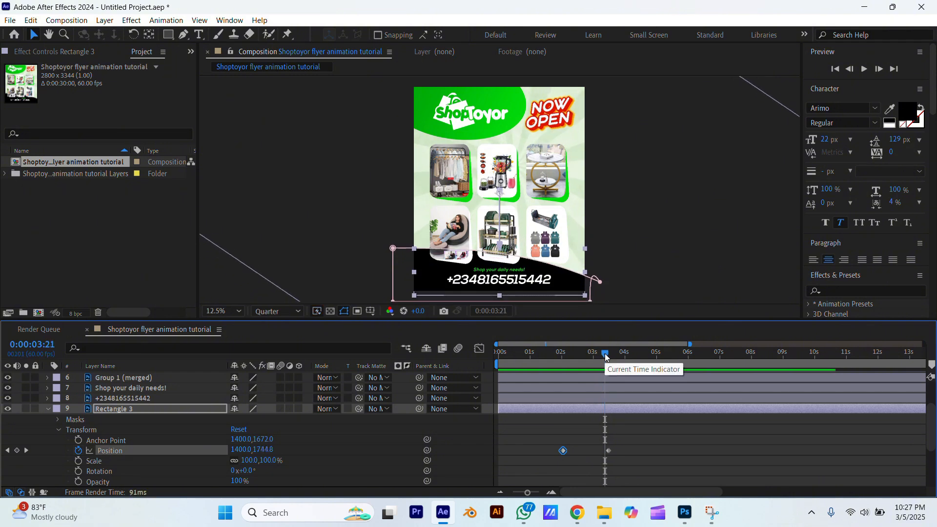
click(47, 408)
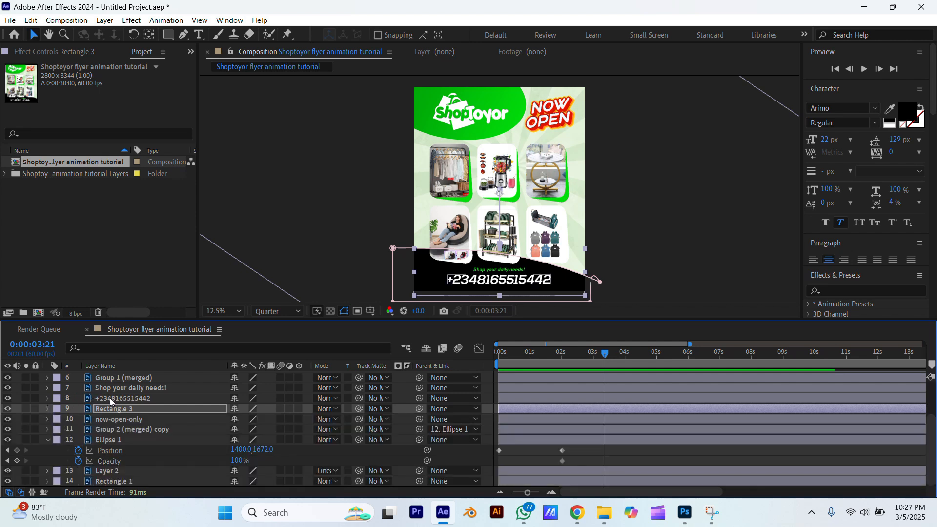
click(109, 397)
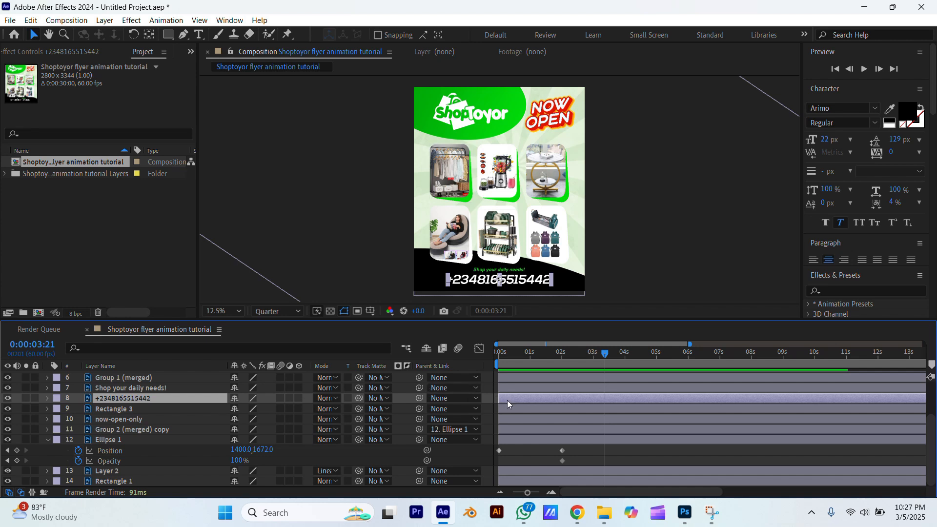
drag(499, 400, 593, 399)
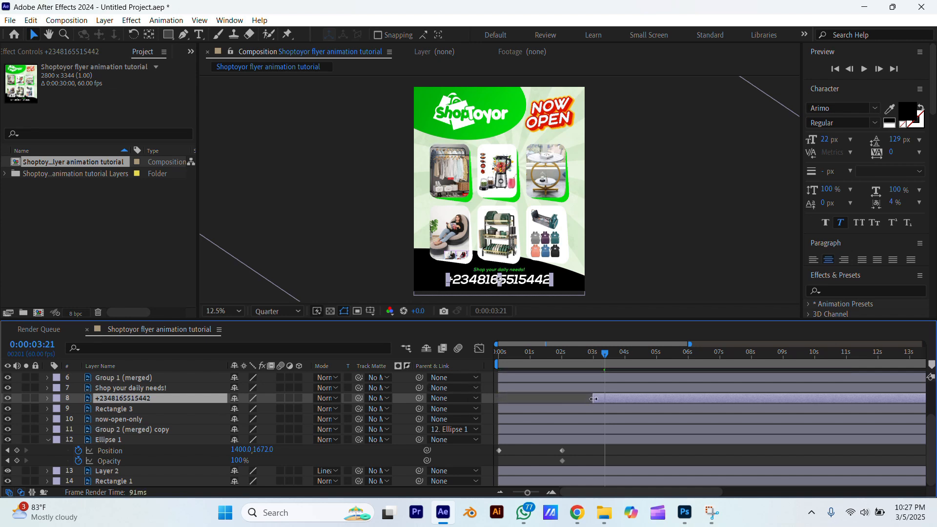
Fade in the phone number layer with opacity keyframes of 0% at 0:00:03:03 and 100% at 0:00:03:21, and preview it.
click(47, 398)
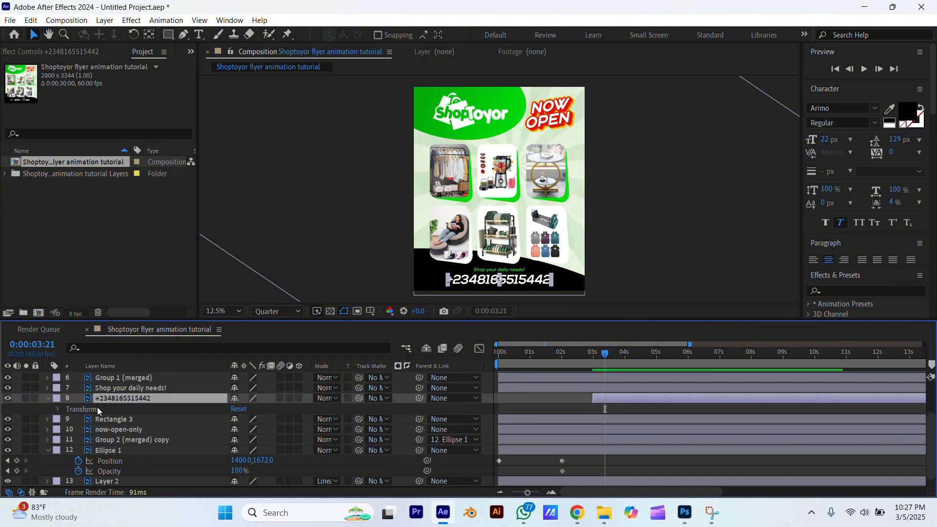
click(51, 408)
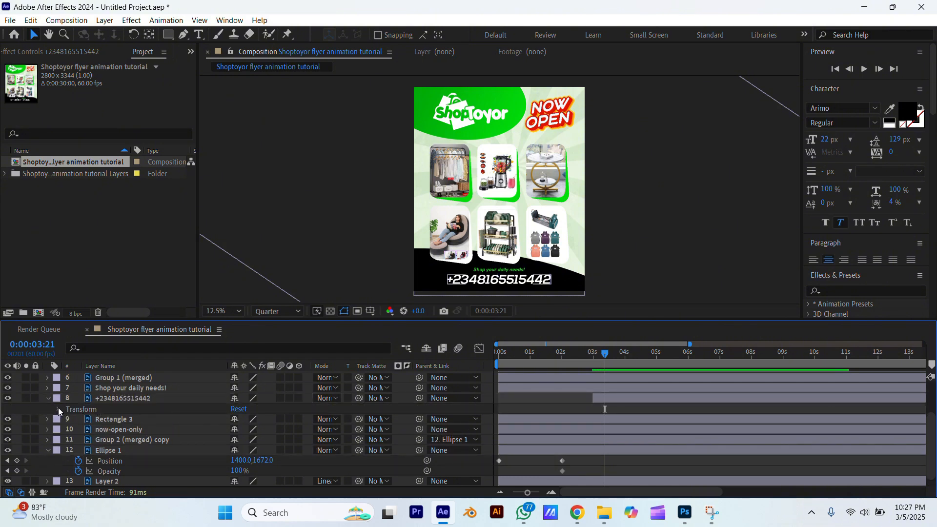
click(58, 409)
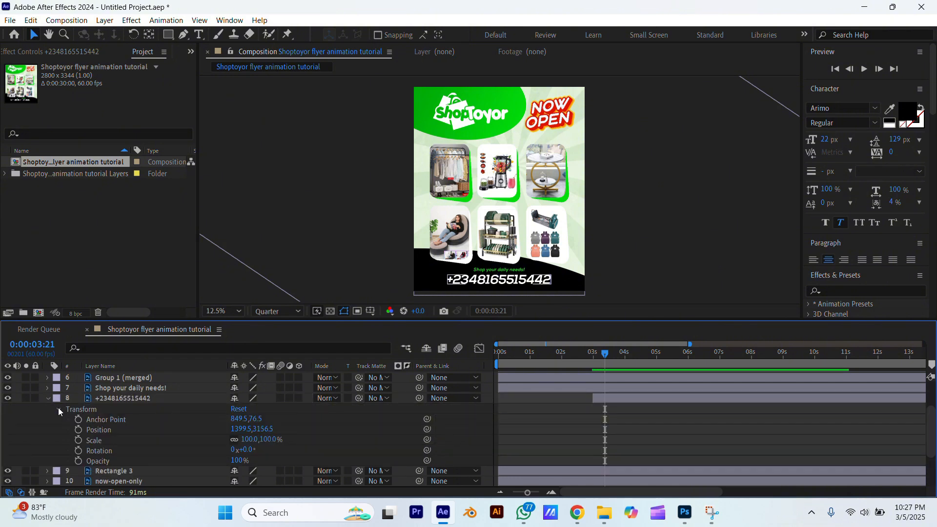
click(78, 460)
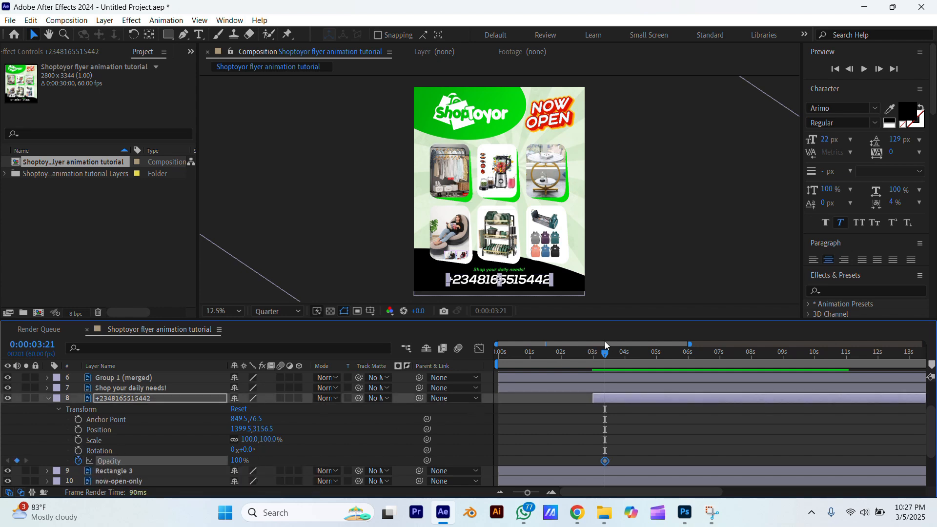
drag(602, 354, 594, 359)
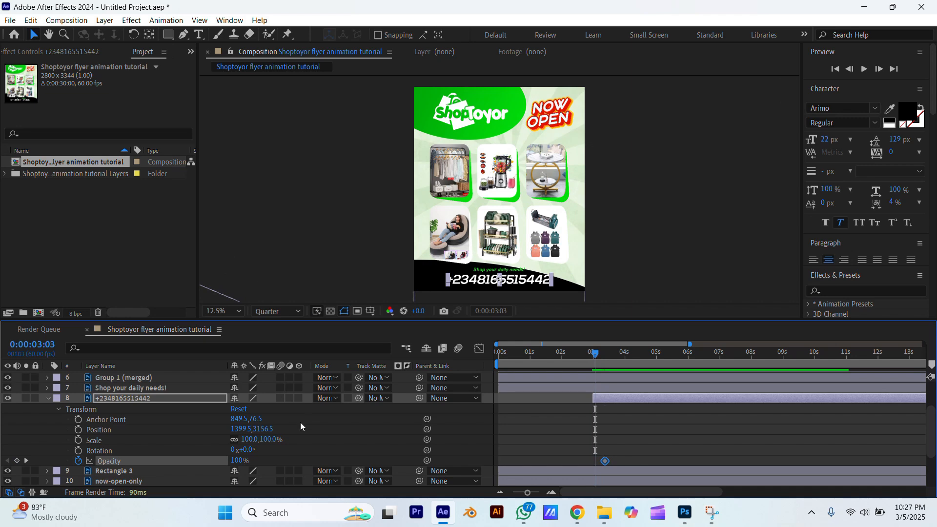
click(239, 461)
text(0)
key(Return)
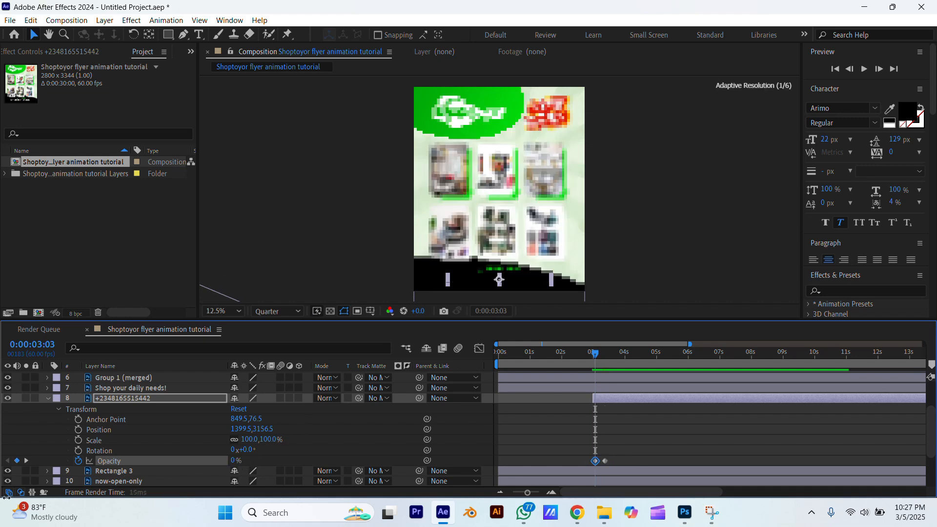
key(space)
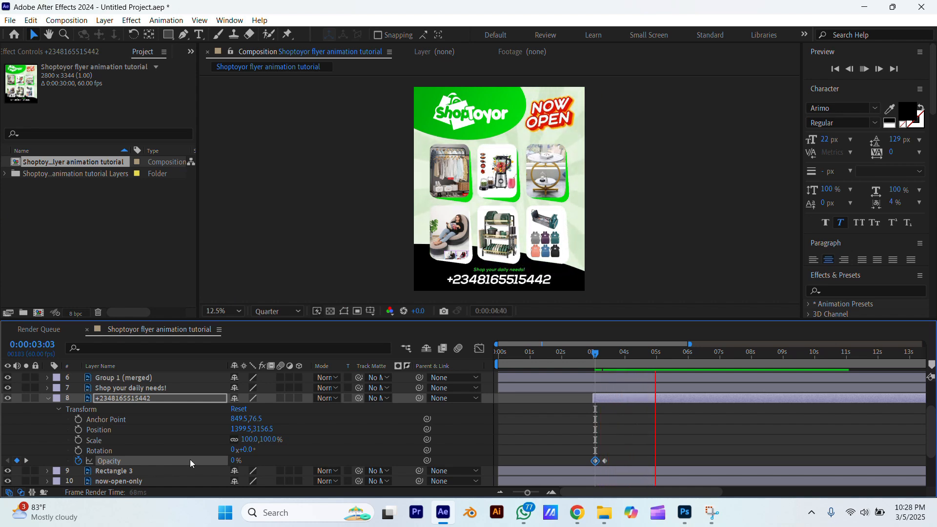
key(space)
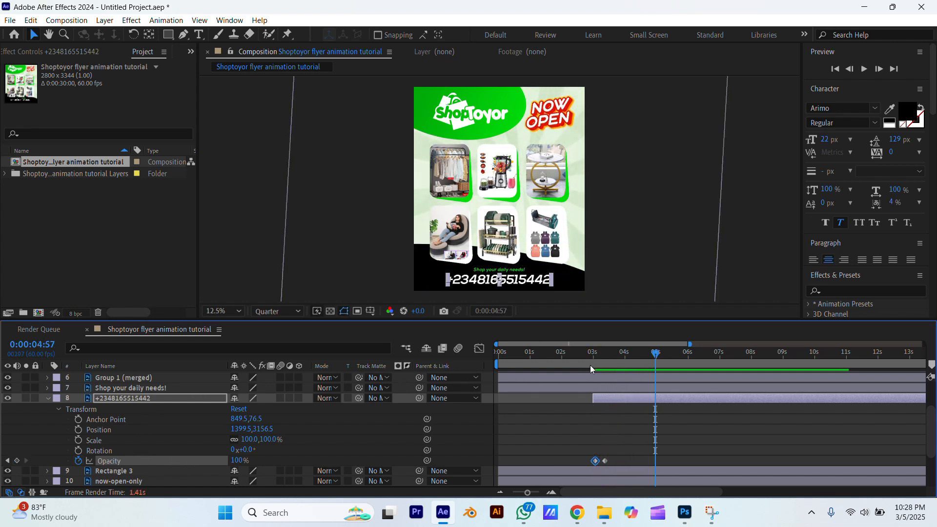
Trim the start of the "Shop your daily needs!" layer to about 3.1 seconds.
click(599, 352)
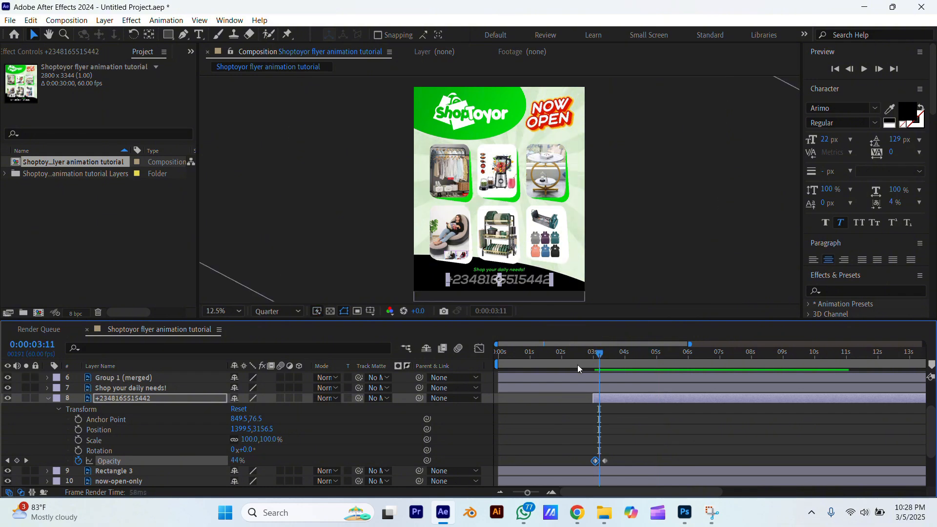
click(506, 389)
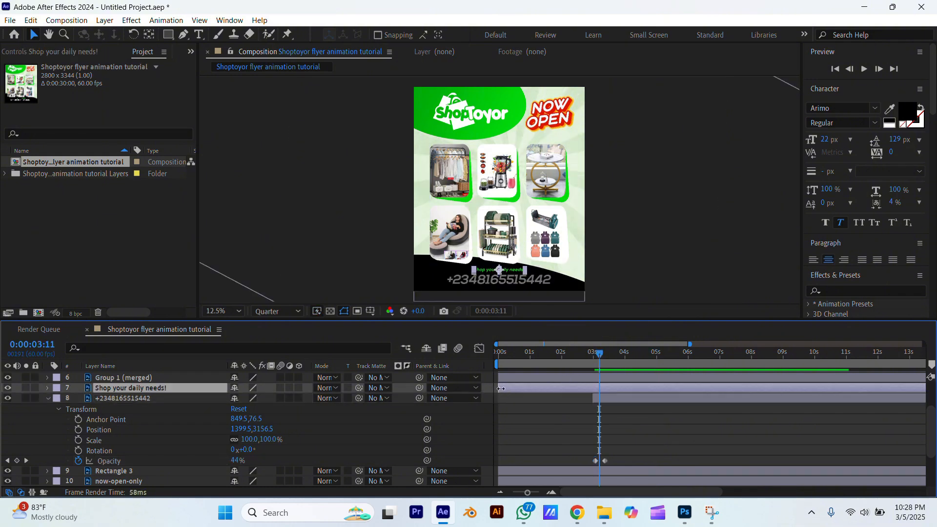
drag(498, 388, 595, 390)
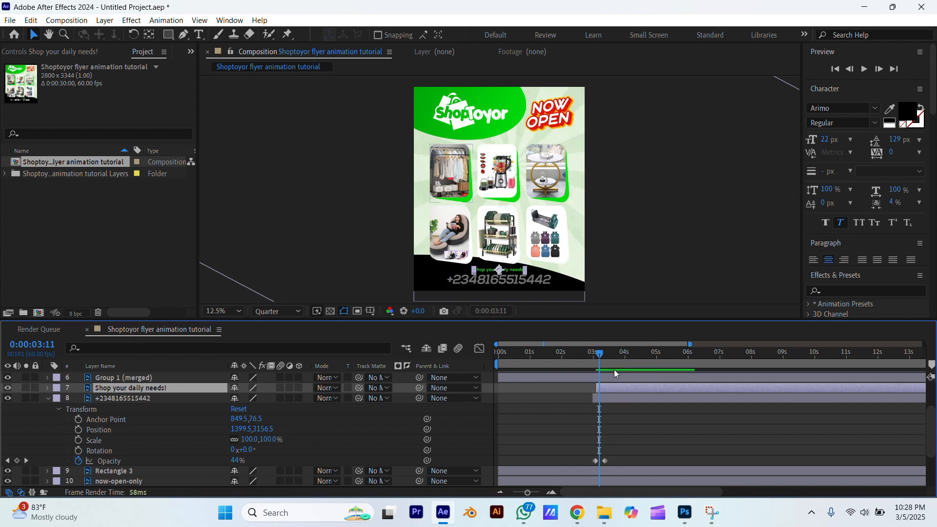
Copy the phone number layer's two opacity keyframes, paste them at 0:00:03:29 on the same layer and undo that paste.
drag(610, 359, 603, 356)
drag(614, 453, 581, 462)
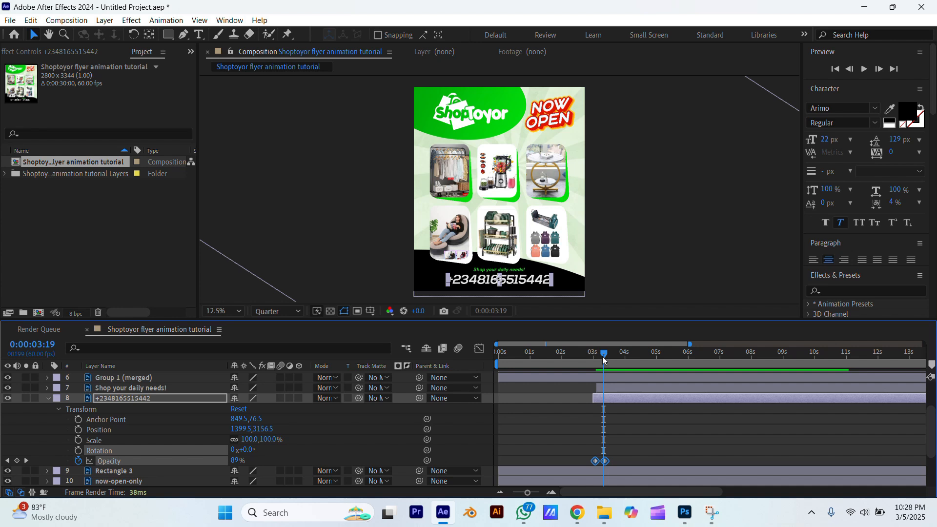
drag(603, 361, 609, 361)
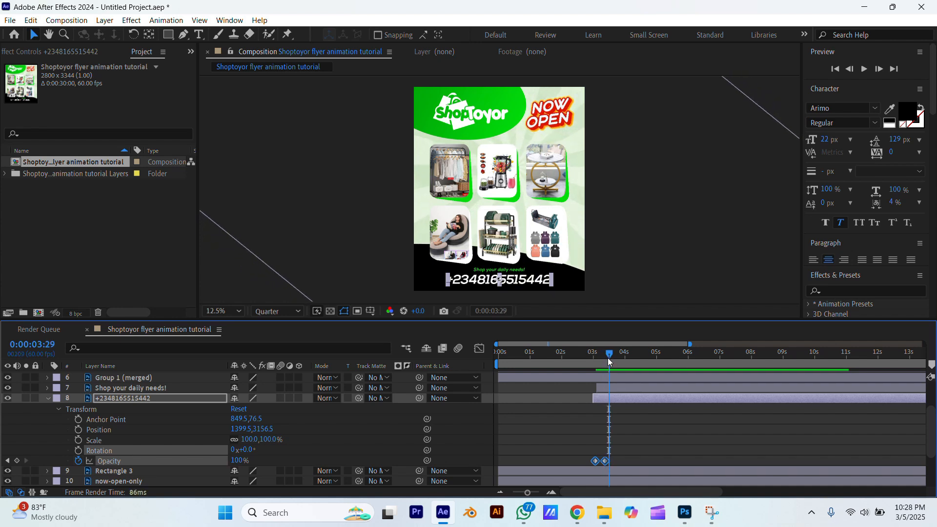
key(ctrl+v)
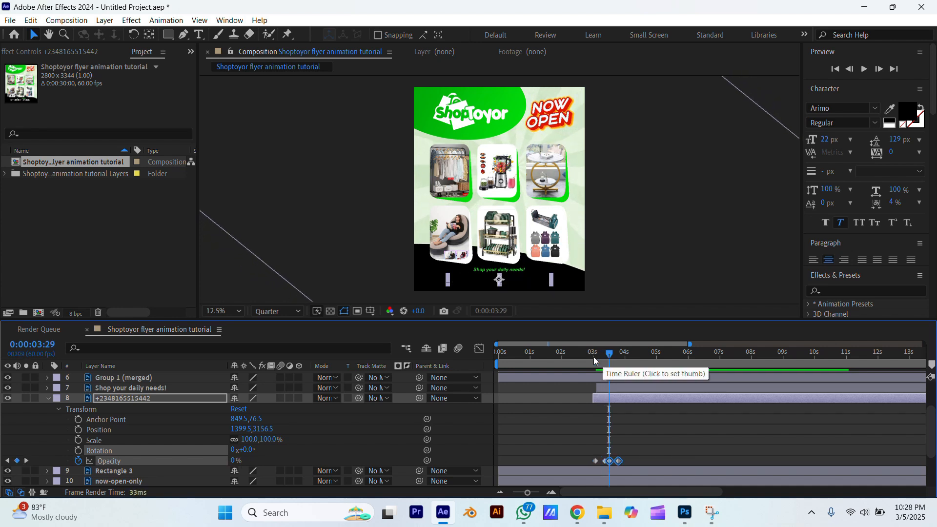
key(ctrl+z)
Apply the copied opacity keyframes to the "Shop your daily needs!" layer and preview the footer text from 0:00:03:01.
click(620, 386)
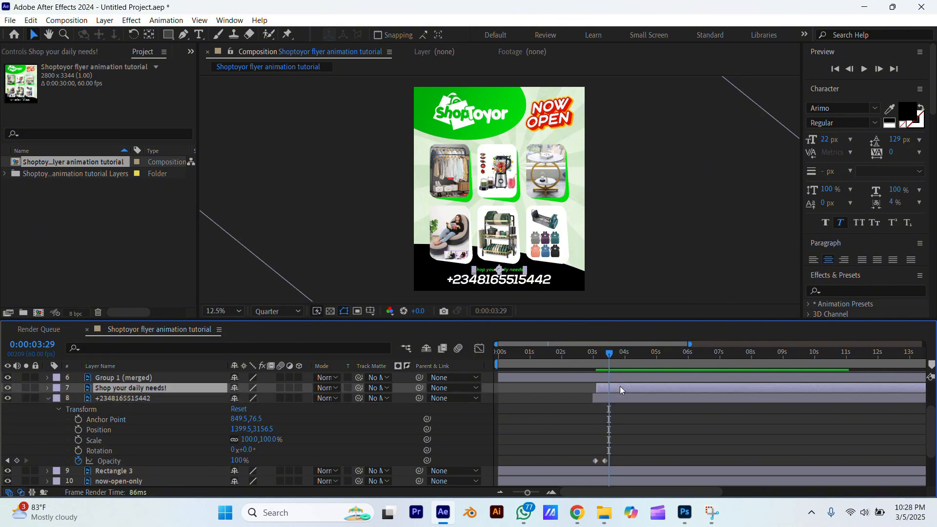
drag(609, 354, 594, 358)
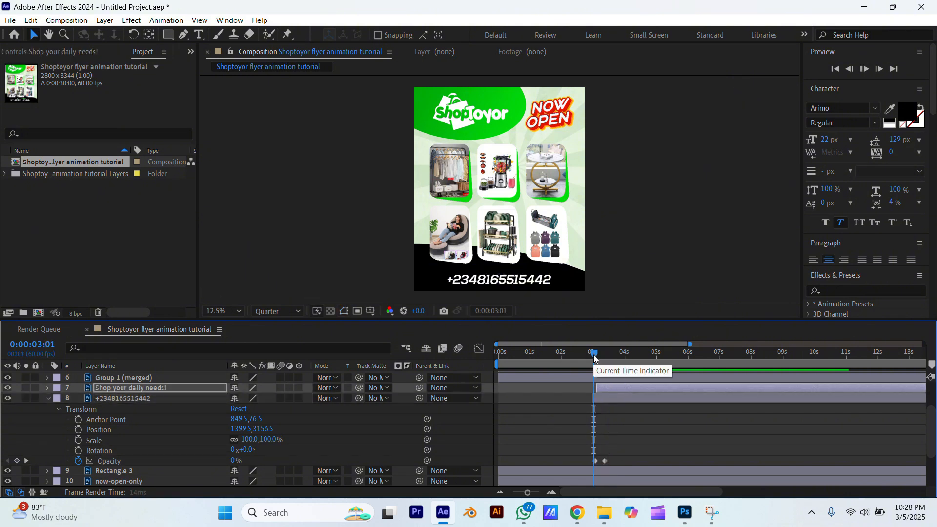
key(space)
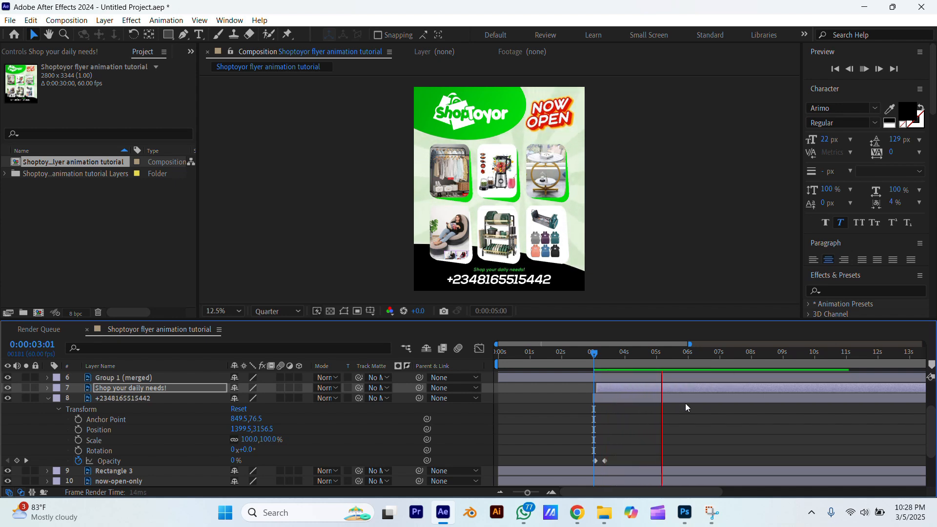
click(630, 387)
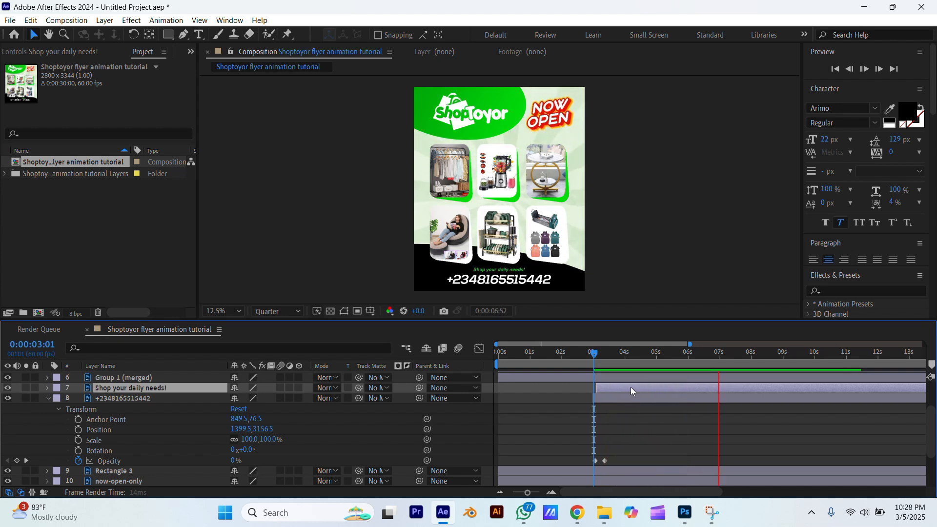
Collapse the phone number and Ellipse 1 layers and return to the start of the timeline.
click(48, 399)
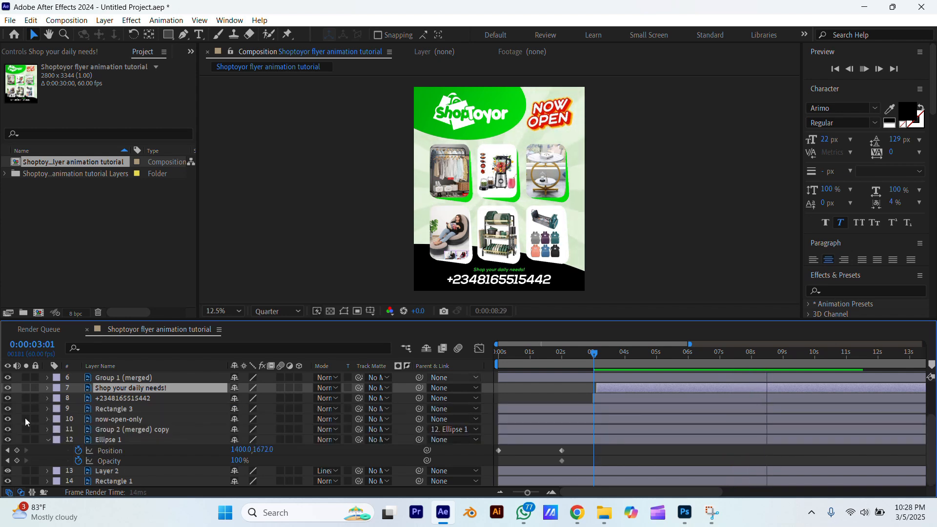
click(46, 439)
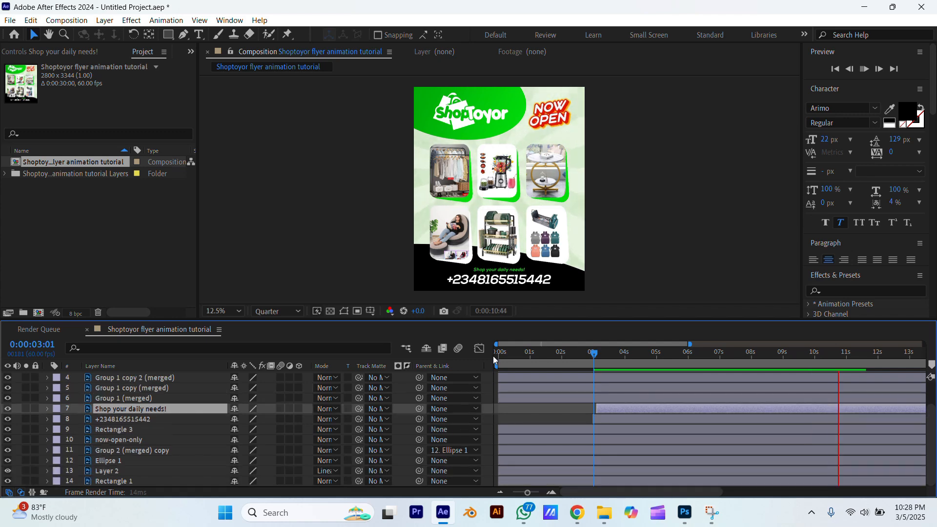
drag(537, 357, 446, 368)
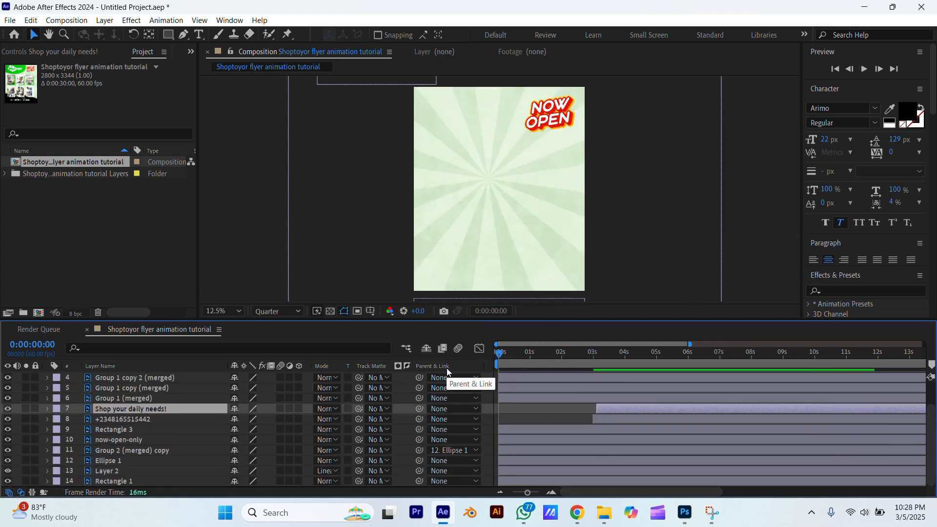
Preview the animation from the start and trim the beginning of the now-open-only layer to 0:00:03:35.
key(space)
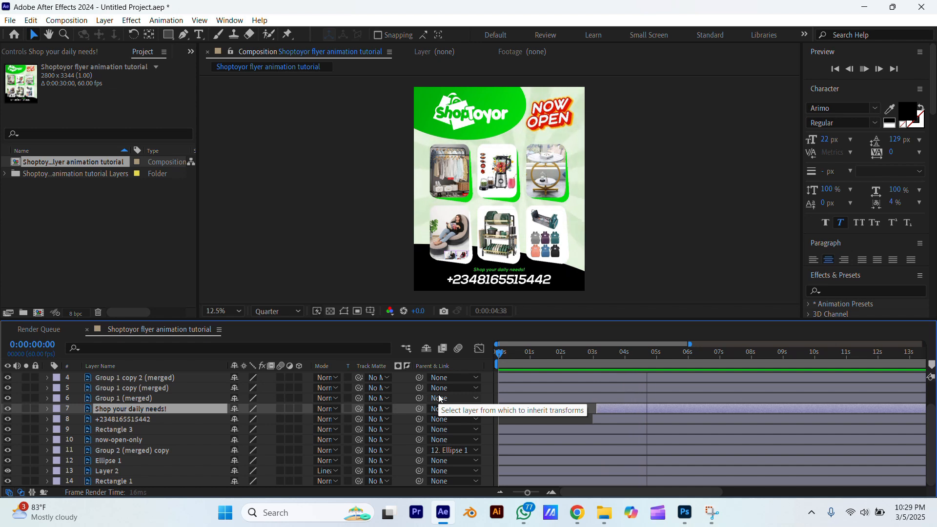
key(space)
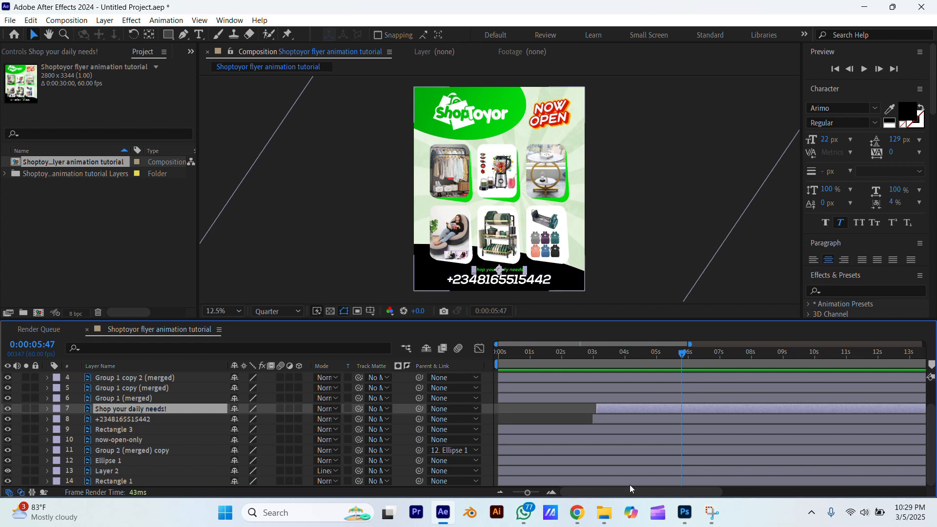
drag(934, 427, 935, 459)
drag(520, 358, 612, 366)
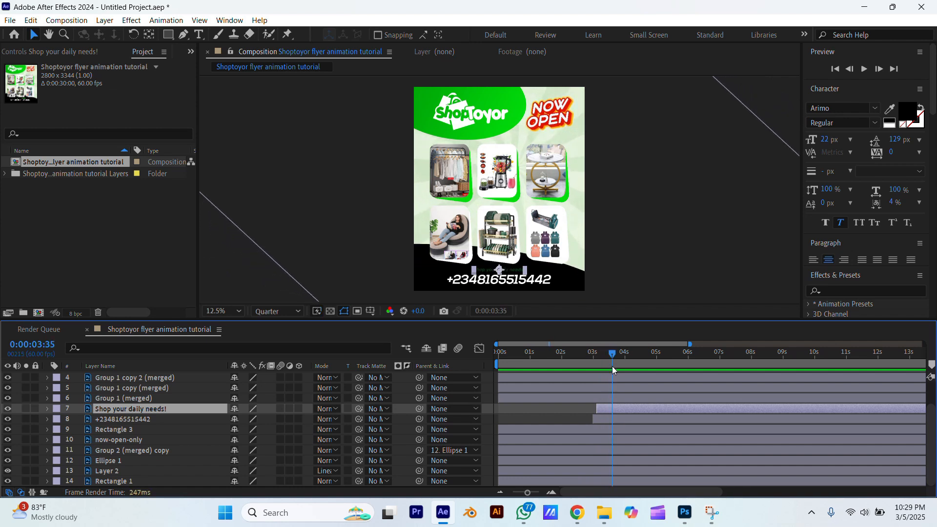
click(125, 440)
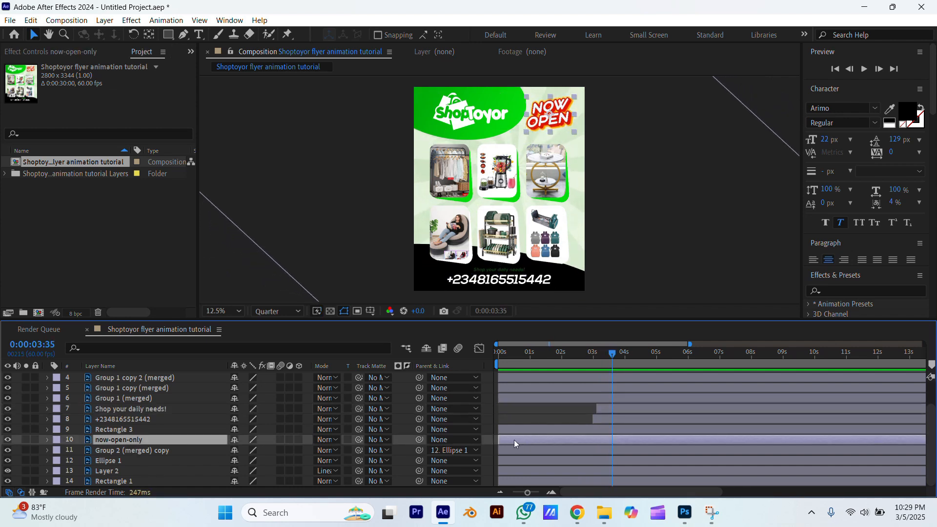
drag(513, 441, 629, 430)
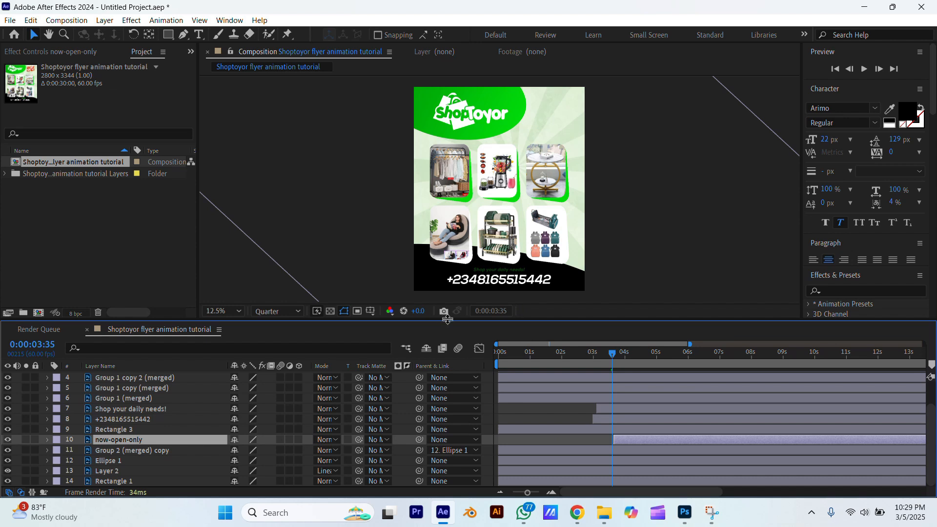
Return to the start of the timeline and play the flyer animation to check the Now Open badge's delayed entrance.
drag(519, 353, 486, 359)
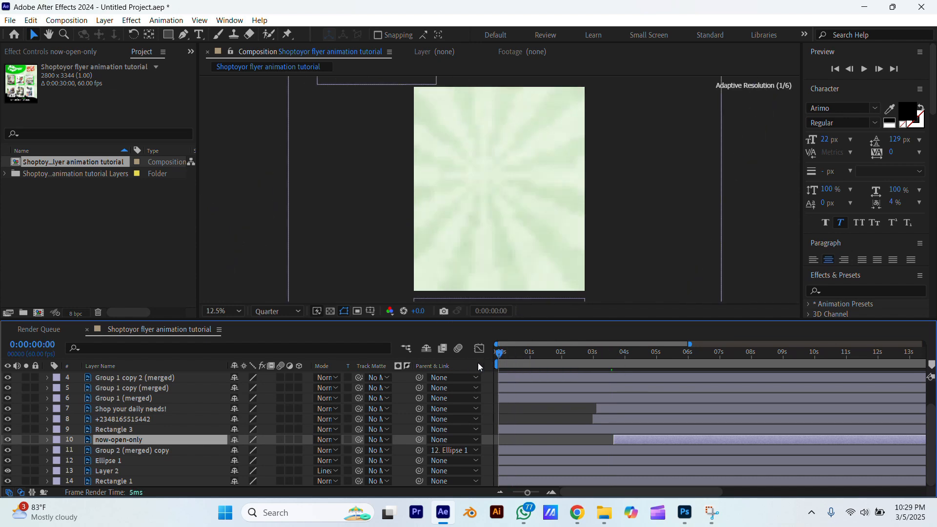
key(space)
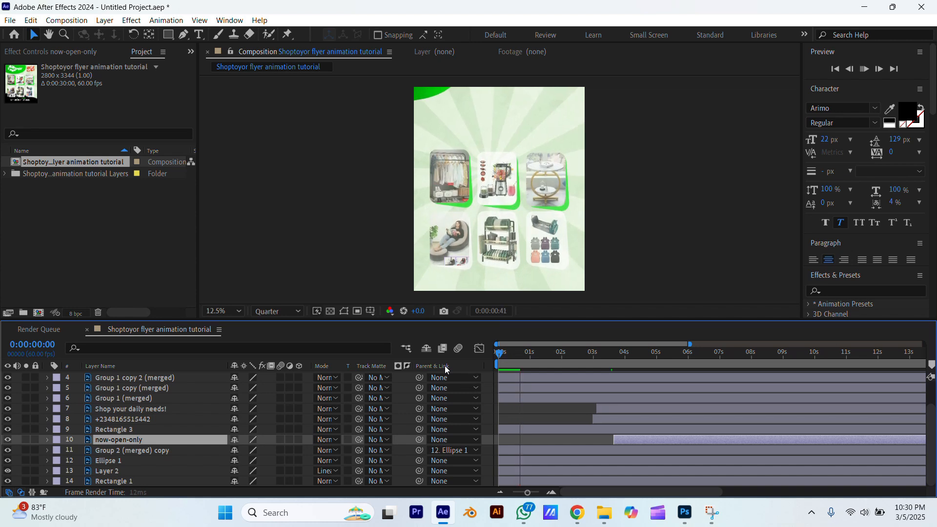
key(space)
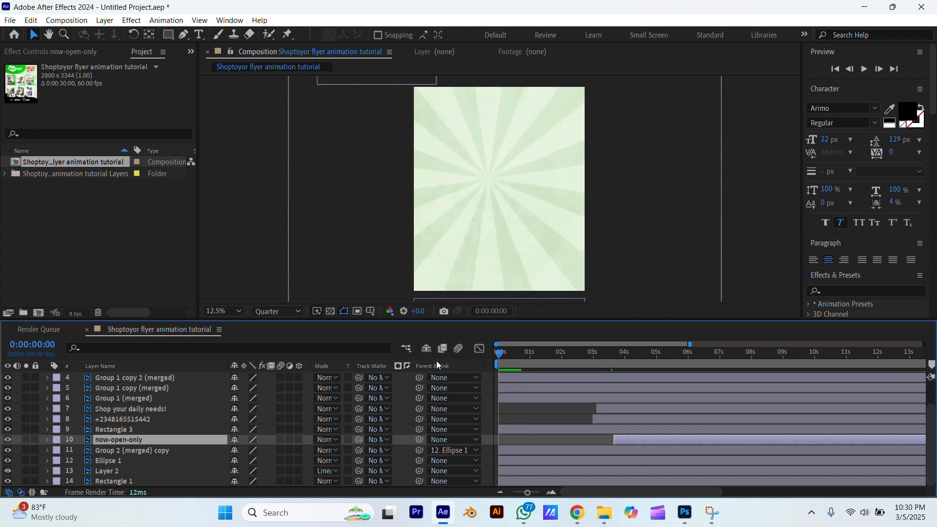
key(space)
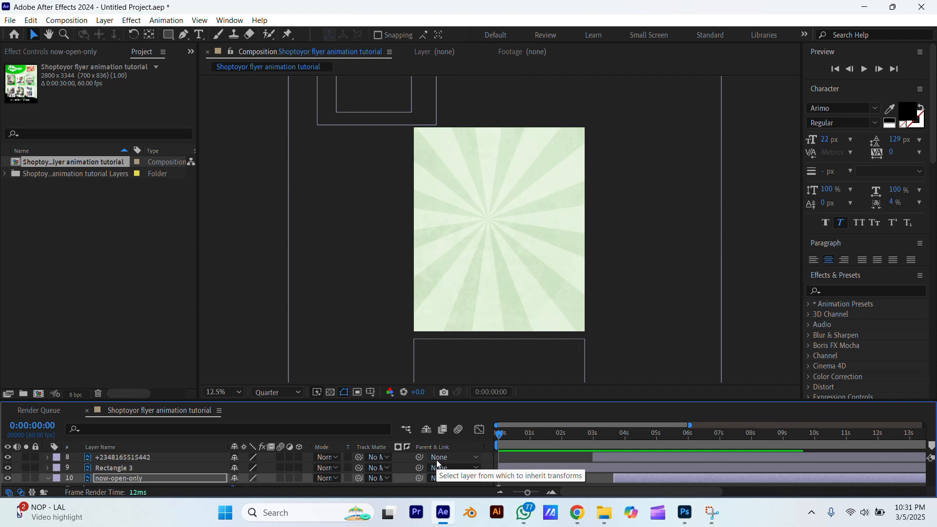
key(space)
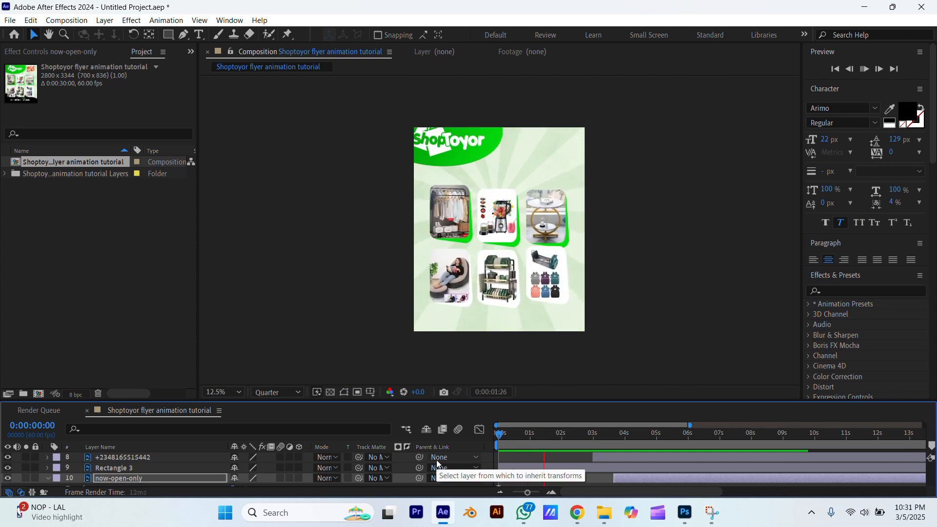